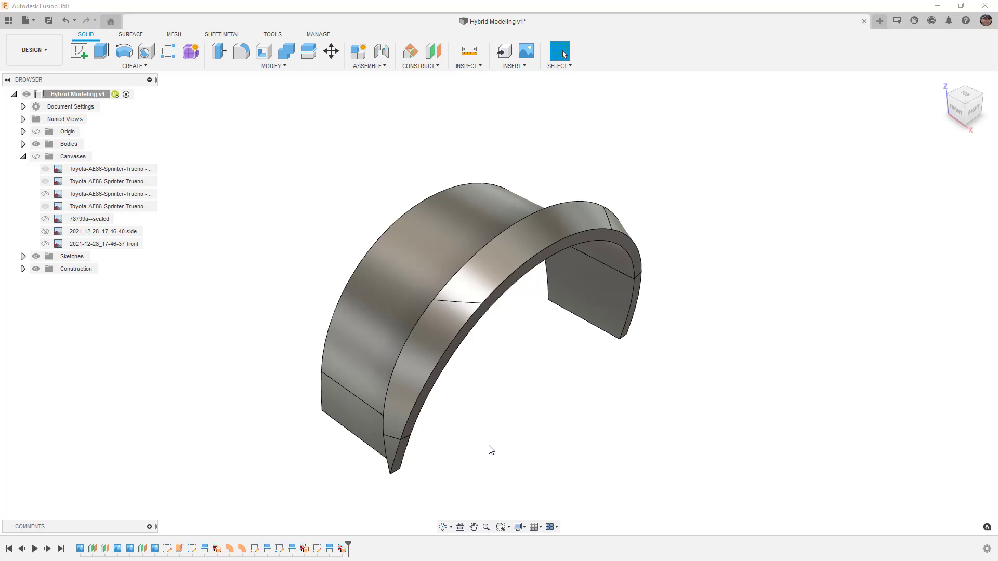
- Examine the wheel arch body against the car blueprint canvases, from the side, and at an angle
left_click(36, 157)
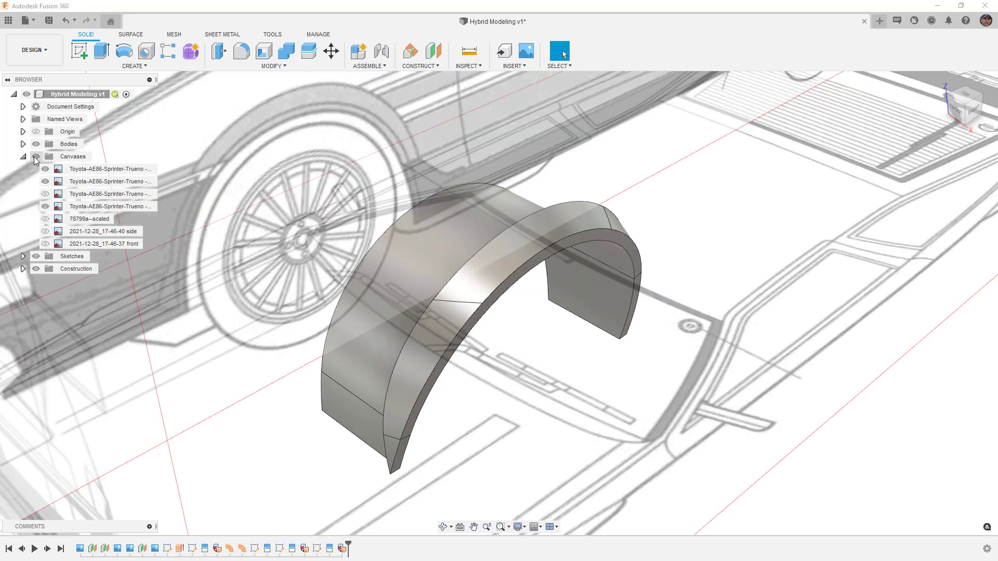
scroll(414, 336, "down", 3)
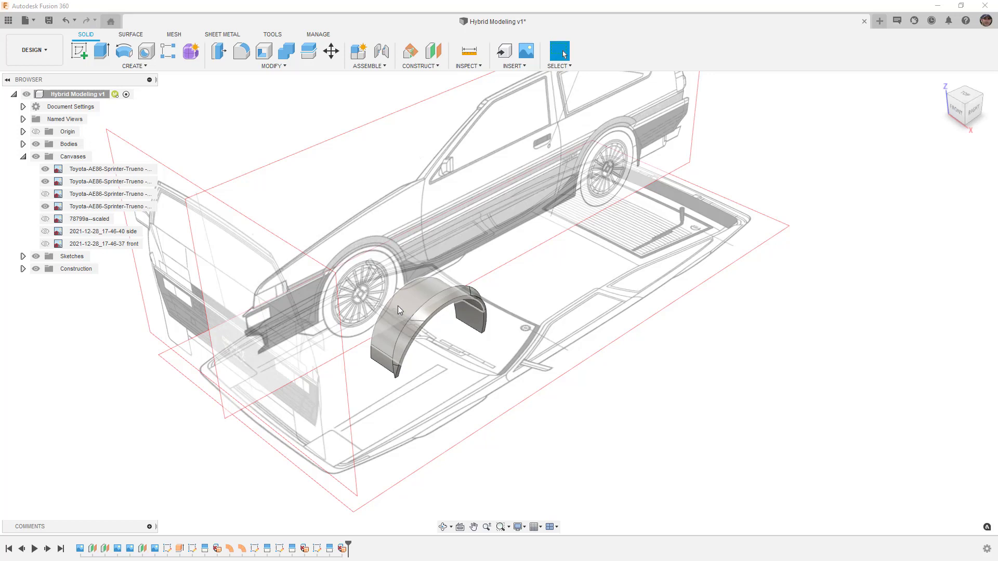
left_click(36, 157)
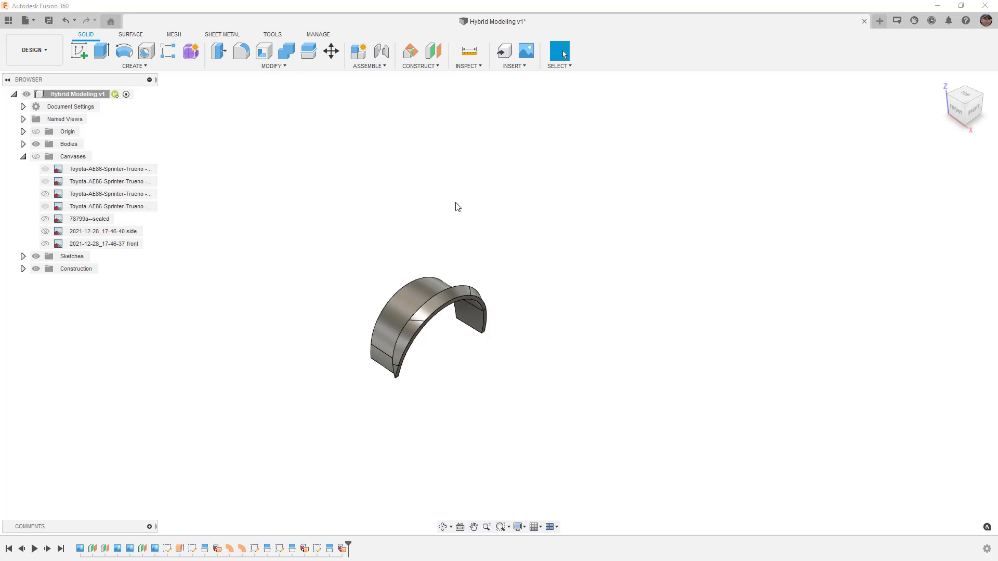
left_click(973, 109)
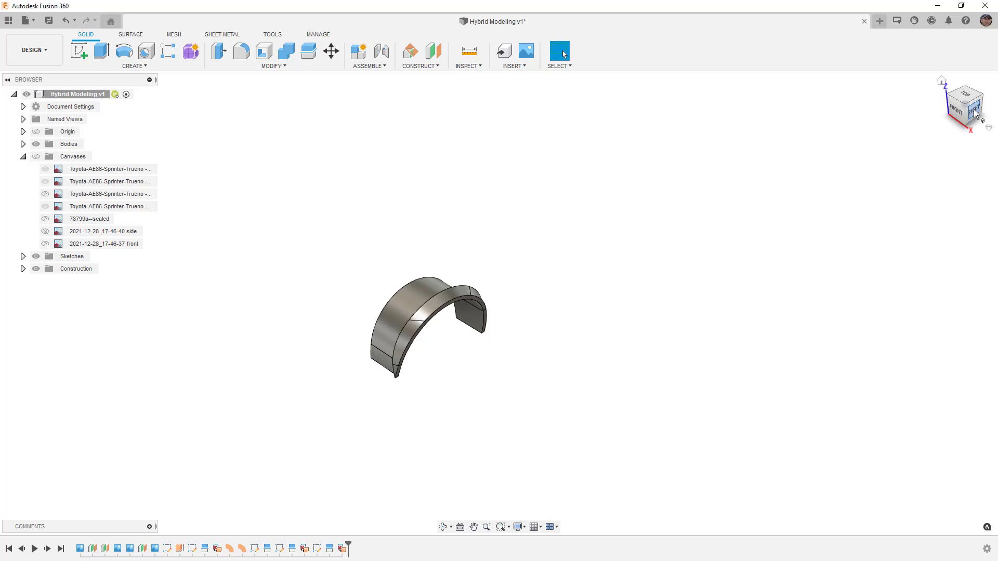
scroll(454, 302, "up", 3)
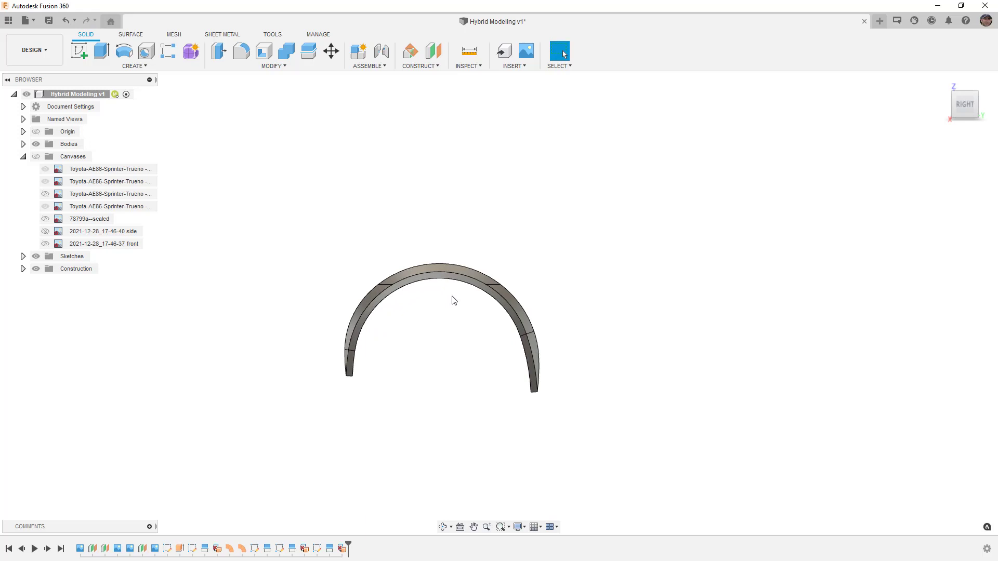
scroll(454, 300, "up", 1)
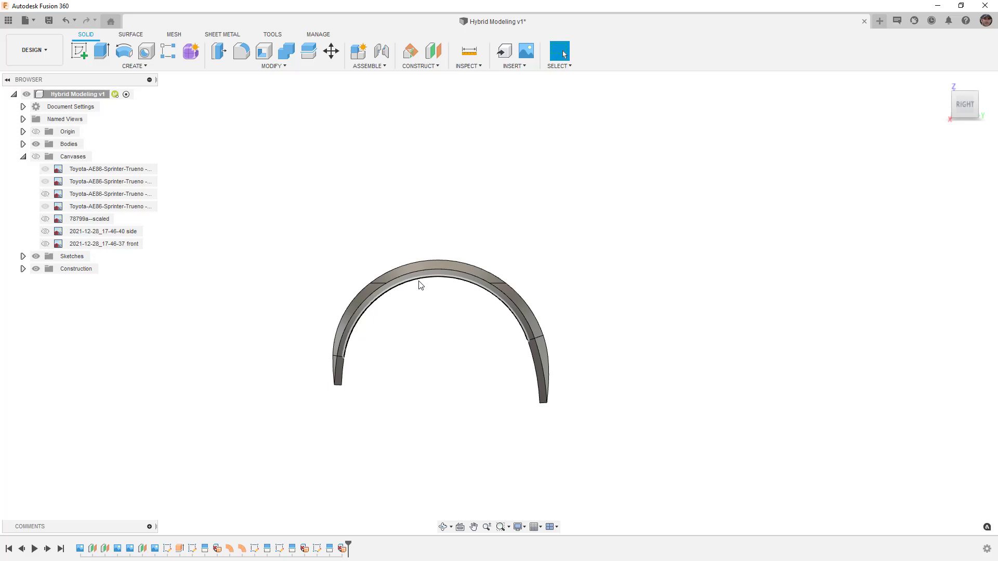
middle_click_drag(418, 323, 491, 332, "shift")
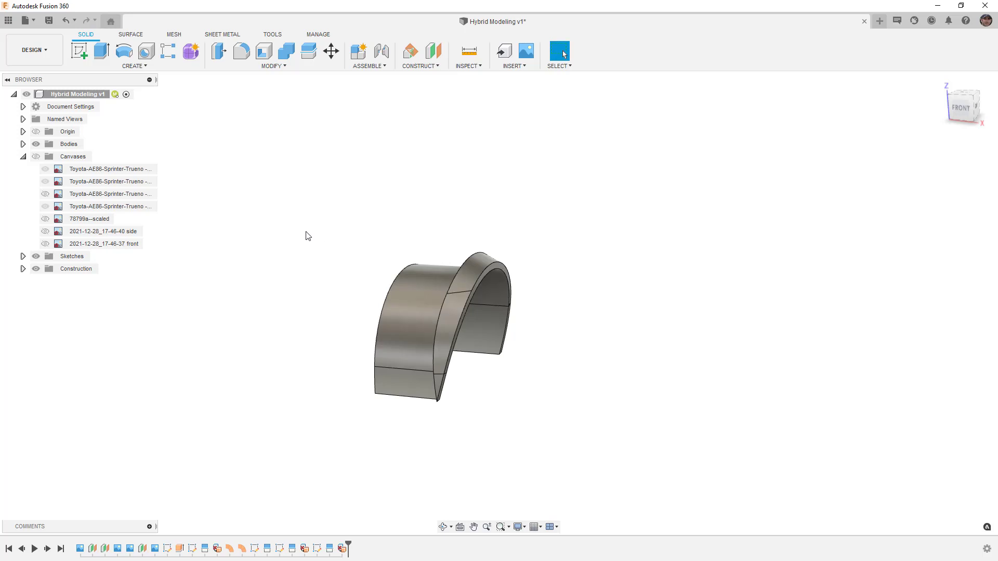
- Create a new form and show the blueprint canvases with the car in side view
left_click(190, 51)
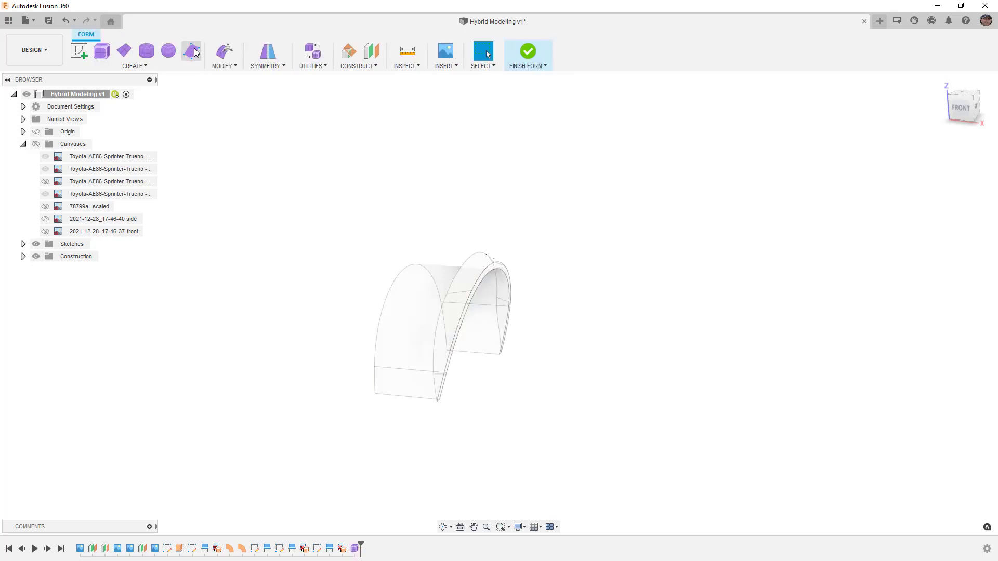
left_click(36, 144)
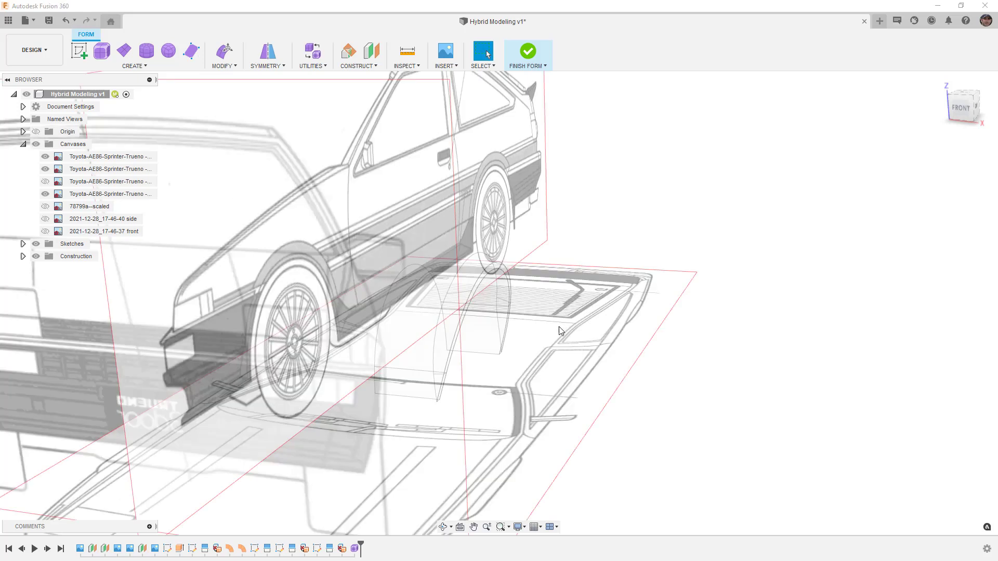
middle_click_drag(561, 329, 524, 324, "shift")
left_click(970, 106)
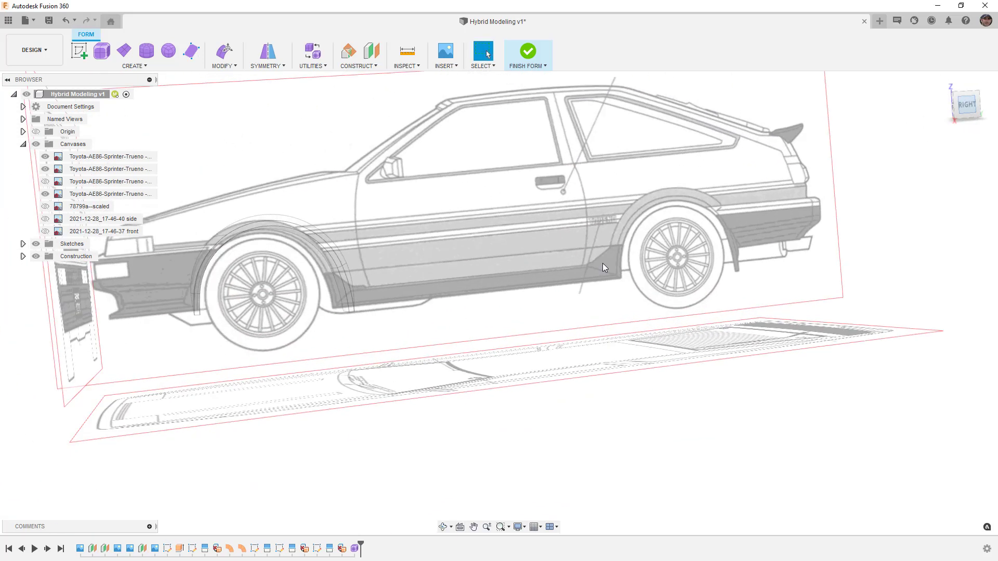
scroll(362, 310, "up", 5)
scroll(362, 311, "down", 5)
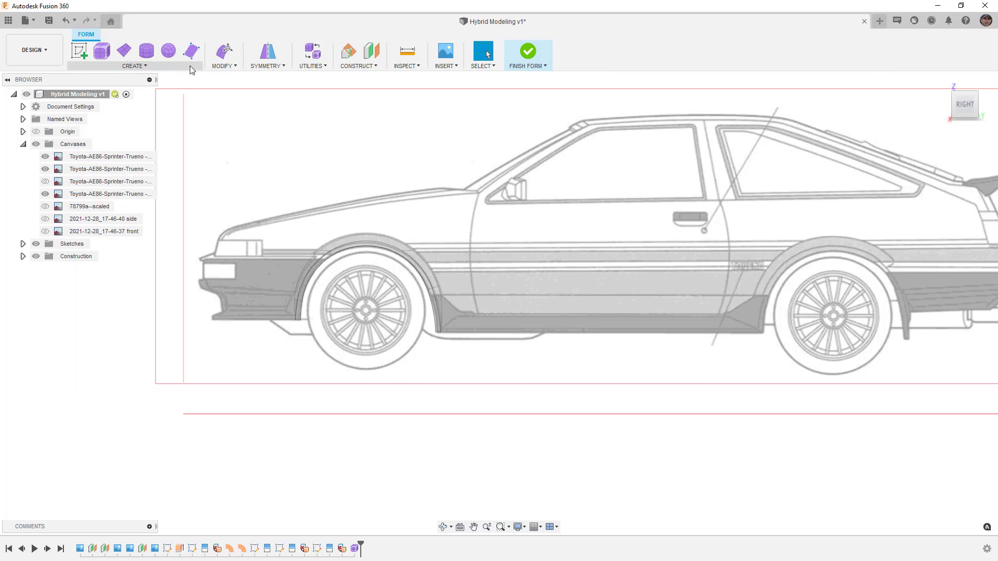
- Create a center-type form plane about 64 mm by 1013 mm along the front fender in top view, with 2 by 2 faces and no symmetry
left_click(124, 52)
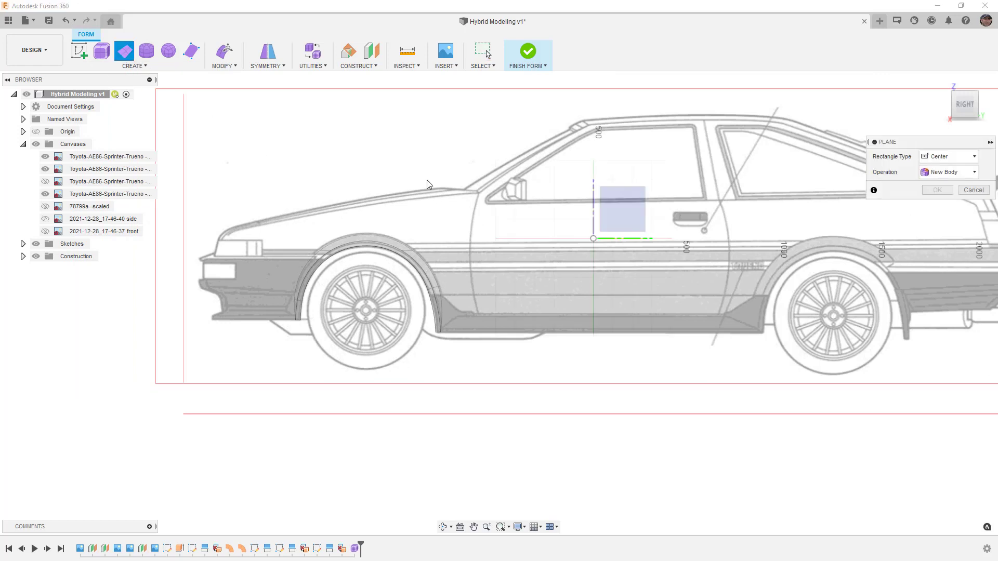
middle_click_drag(427, 184, 572, 271, "shift")
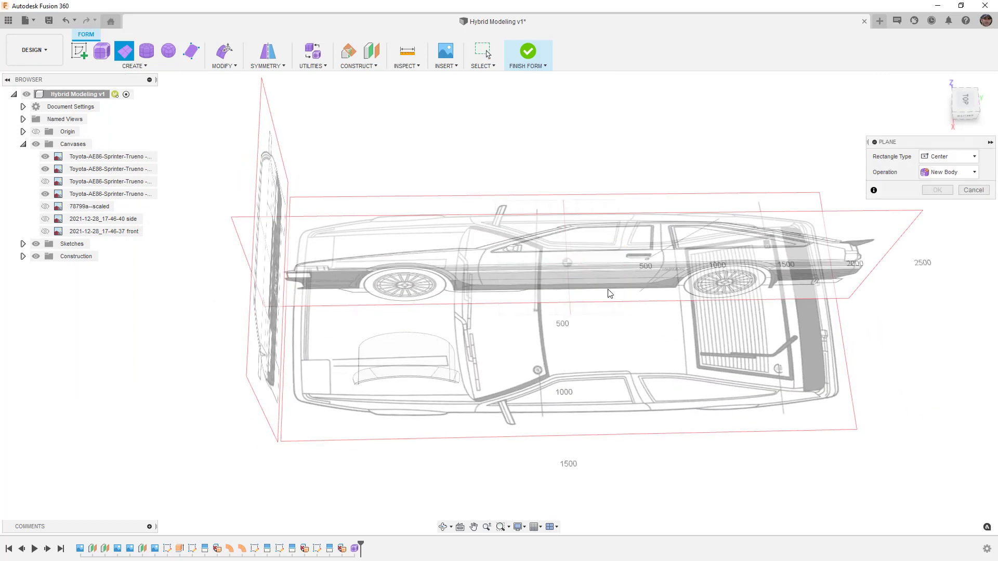
left_click(966, 101)
scroll(493, 221, "up", 5)
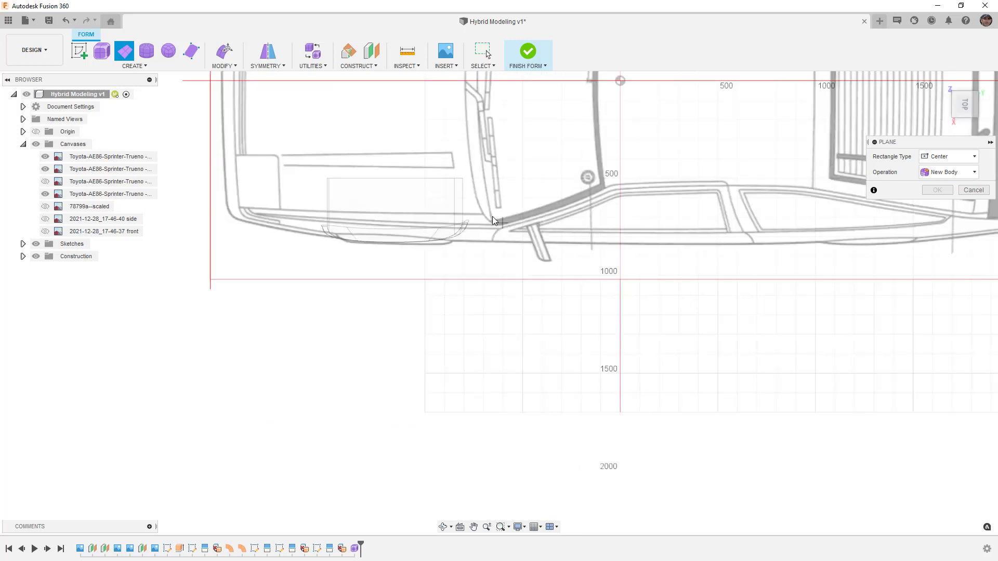
scroll(455, 227, "down", 2)
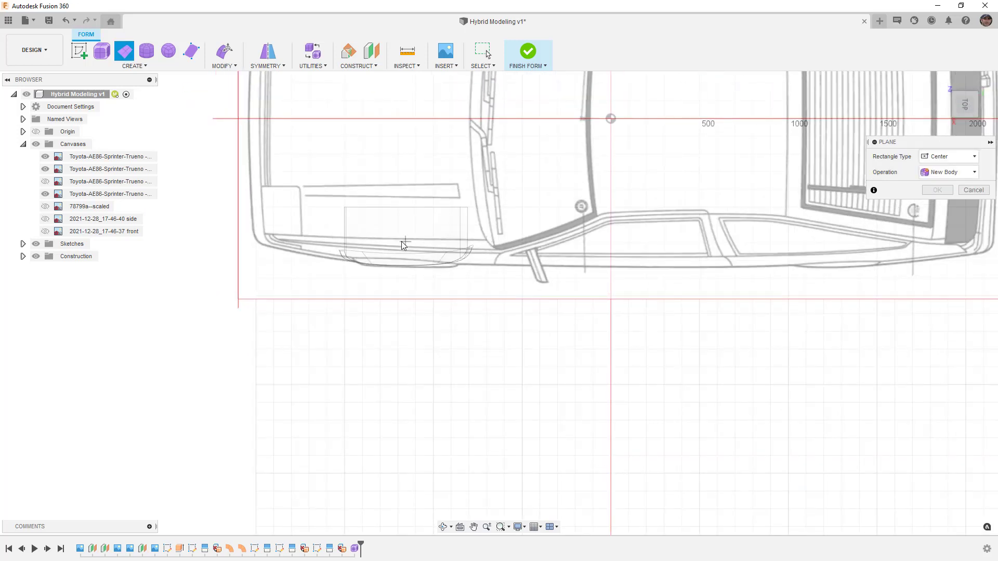
left_click(478, 244)
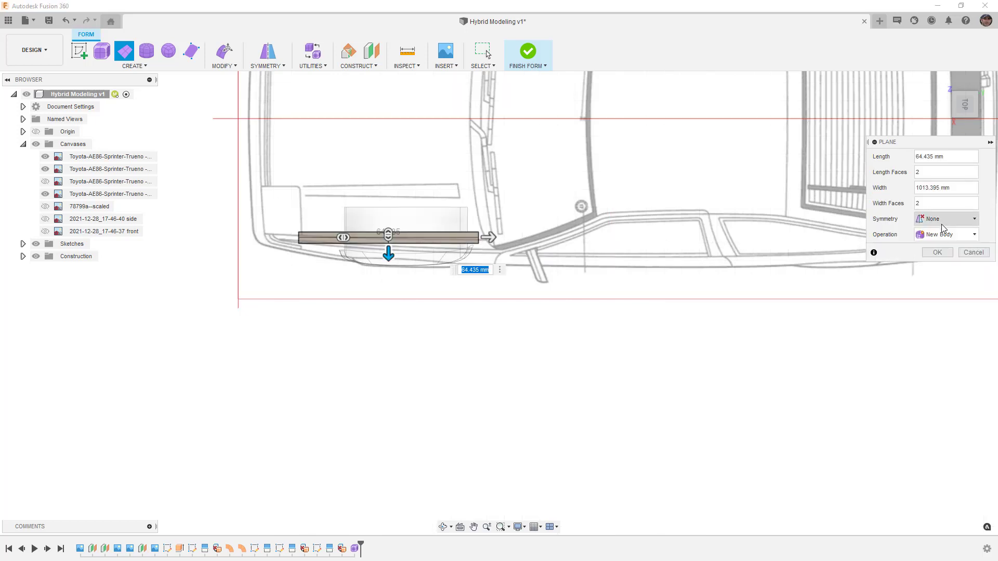
left_click(937, 252)
- Move the plane's front end edges about 223 mm toward the rear and about 7.6 mm toward the car's centreline
scroll(402, 245, "up", 2)
scroll(401, 246, "up", 1)
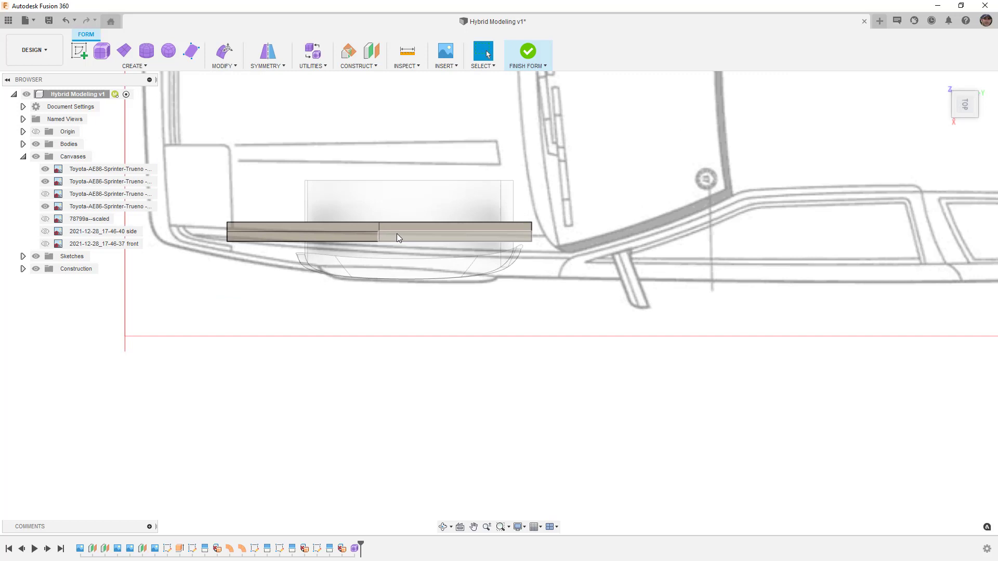
left_click(397, 228)
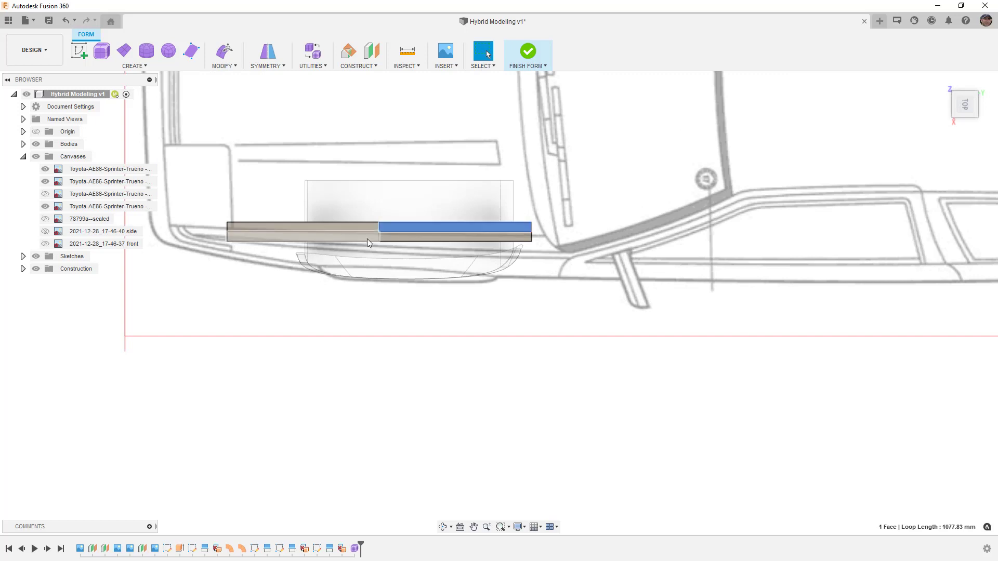
scroll(262, 235, "up", 1)
double_click(214, 231)
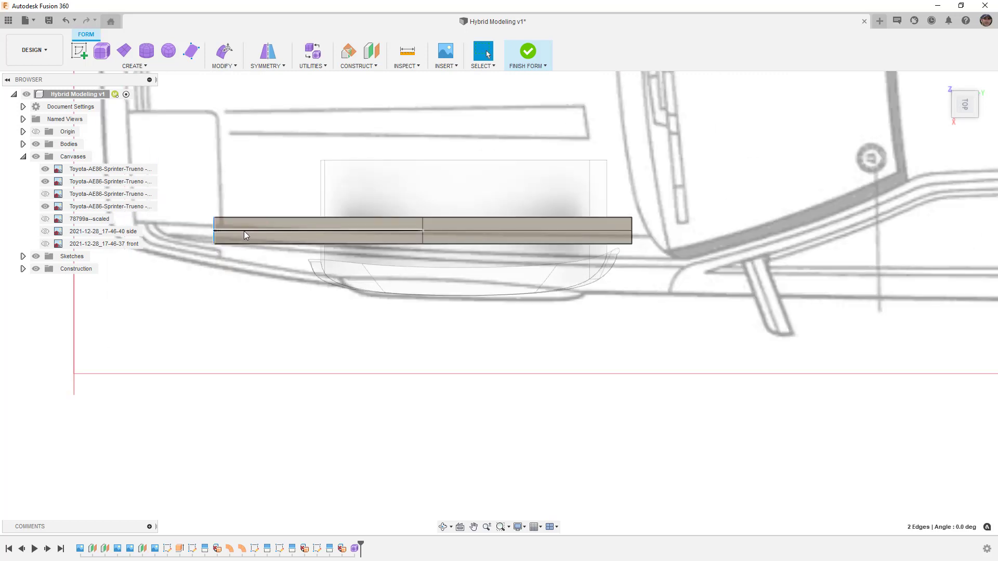
key("e")
left_click_drag(266, 233, 318, 241)
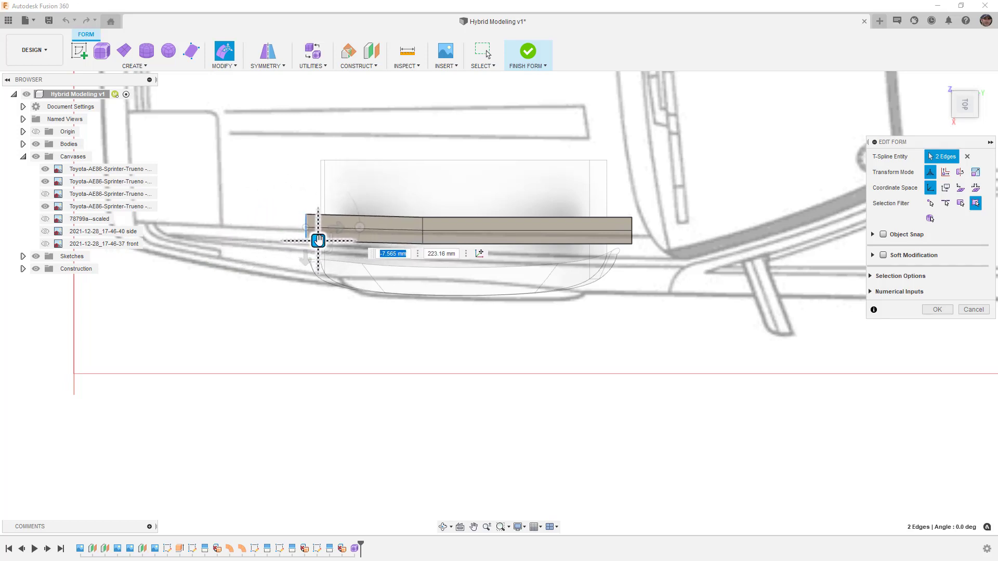
- Move the plane's middle cross edges outward about 15 mm and nudge the front end edges slightly outward along the fender line
scroll(373, 283, "up", 4)
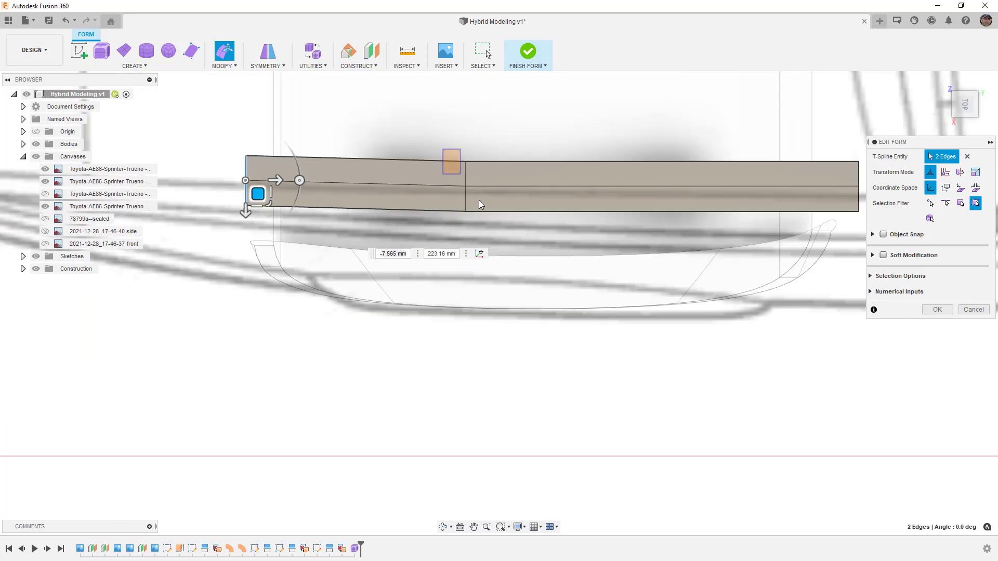
double_click(464, 171)
left_click_drag(477, 200, 477, 212)
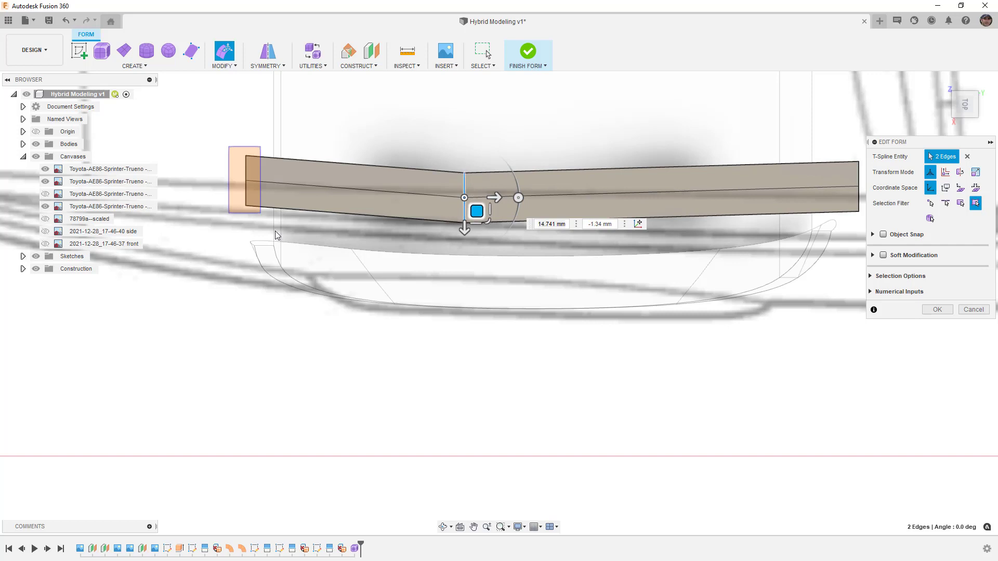
double_click(245, 182)
left_click_drag(260, 196, 259, 202)
- Move the plane's rear end edges forward and slightly outward, toward the rear end of the wheel arch
middle_click_drag(510, 284, 367, 283)
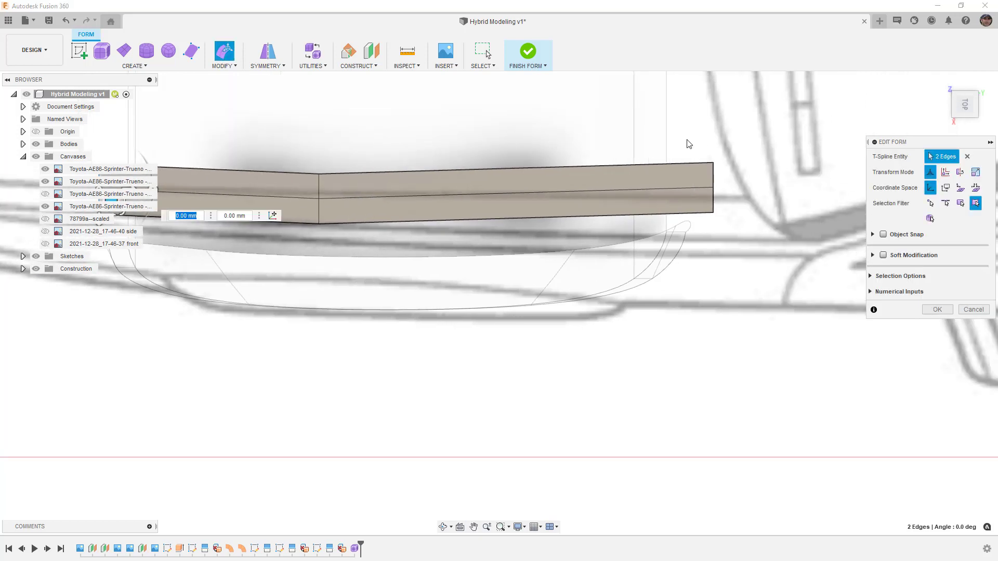
double_click(713, 191)
left_click_drag(724, 201, 628, 223)
- Raise the whole form plane 175 mm in front view and clear the selection
middle_click_drag(628, 223, 852, 155, "shift")
left_click(957, 104)
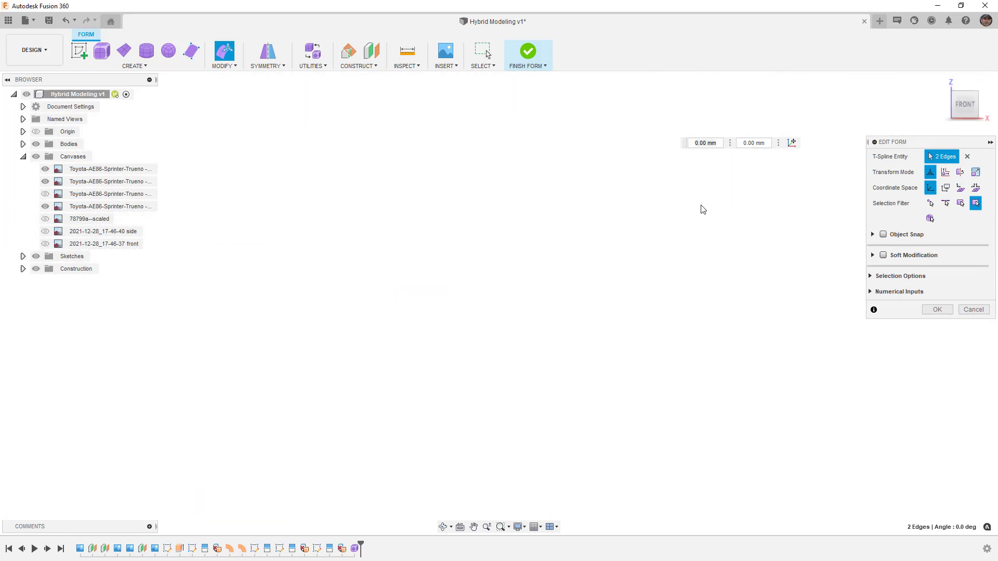
mouse_move(702, 212)
middle_mouse_down()
mouse_move(604, 232)
mouse_move(622, 216)
middle_mouse_up()
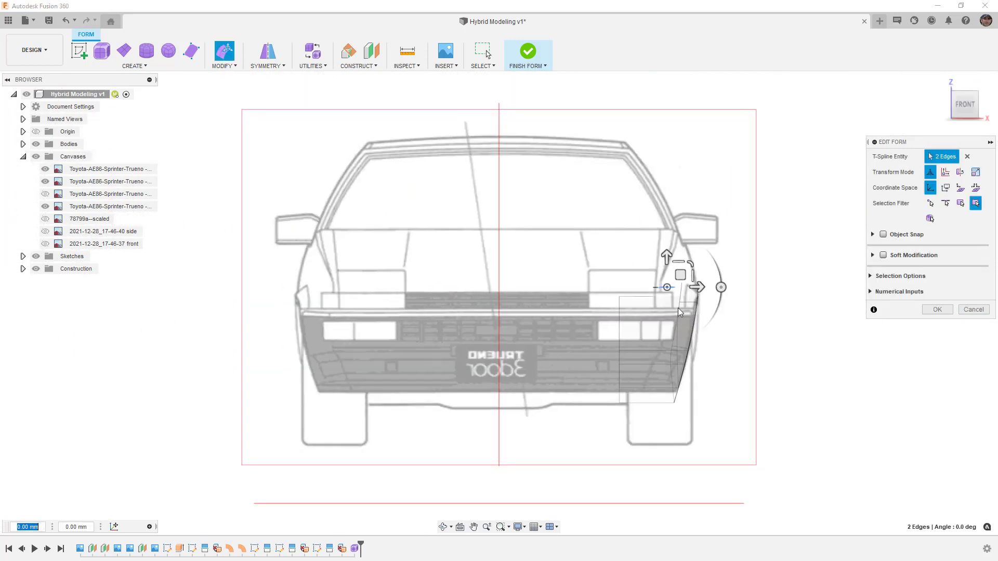
scroll(699, 289, "up", 3)
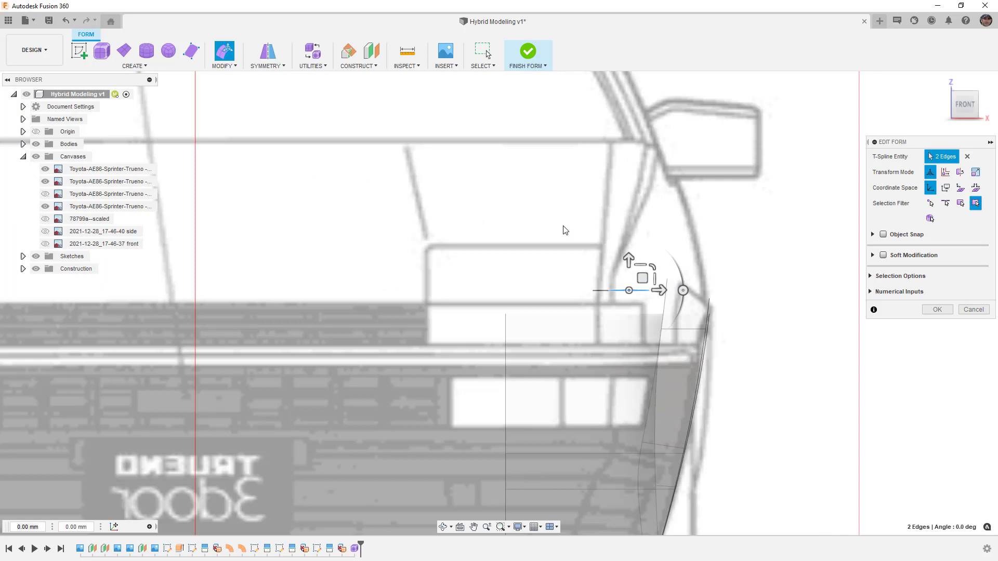
left_click_drag(562, 225, 670, 333)
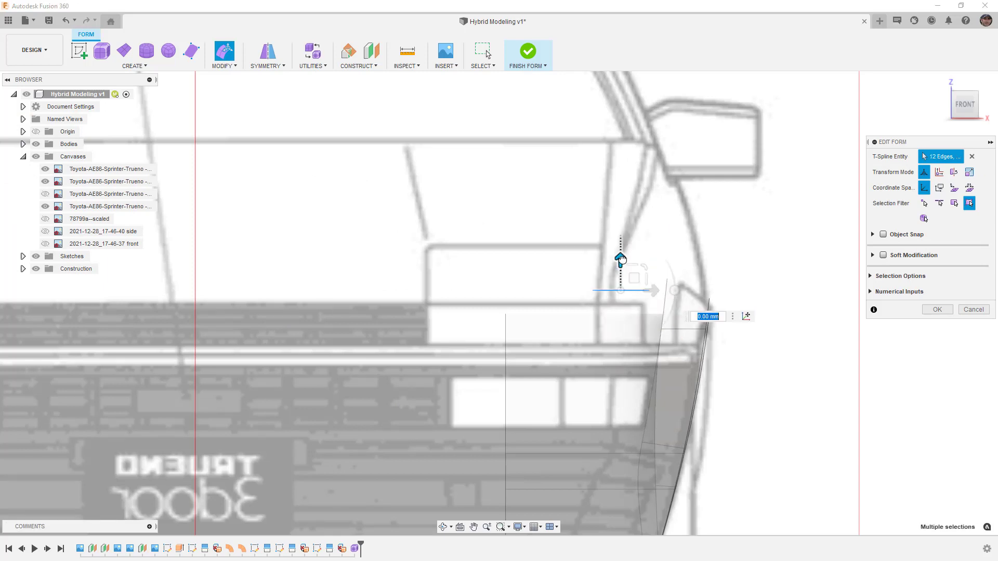
left_click_drag(620, 261, 618, 158)
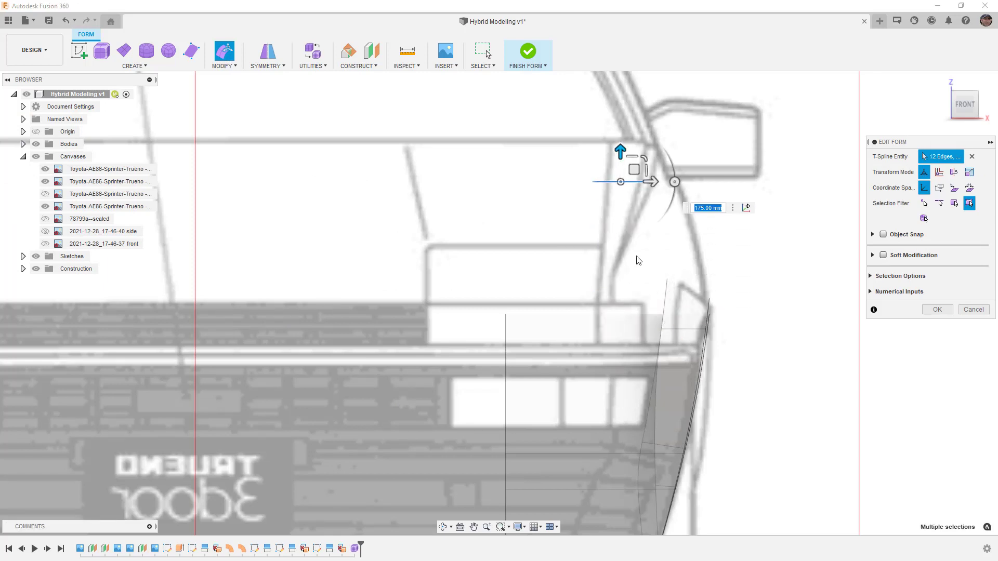
left_click(641, 272)
- Lower the form plane's two front end edges by 125 mm in front view
middle_click_drag(642, 271, 695, 185, "shift")
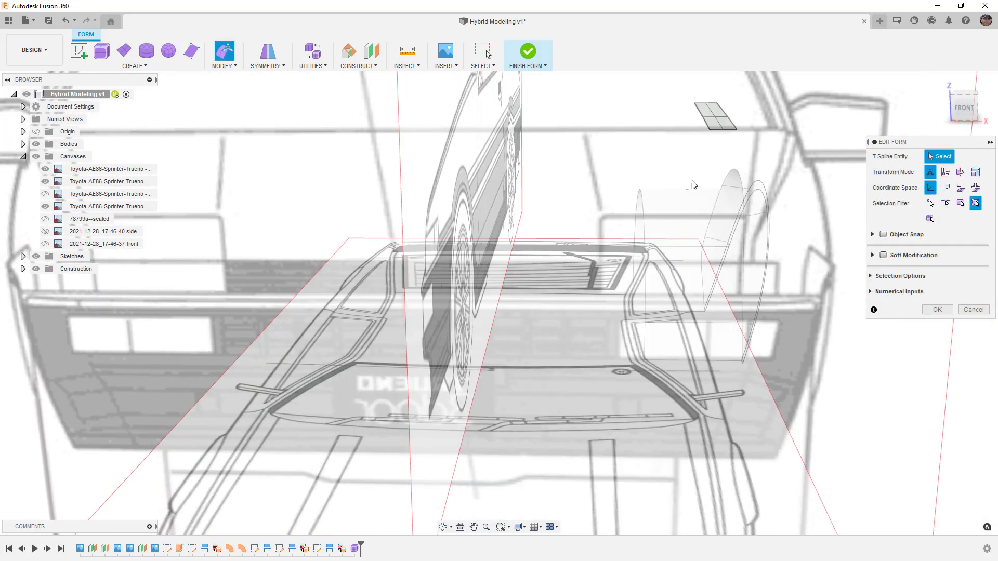
scroll(717, 136, "up", 3)
double_click(719, 125)
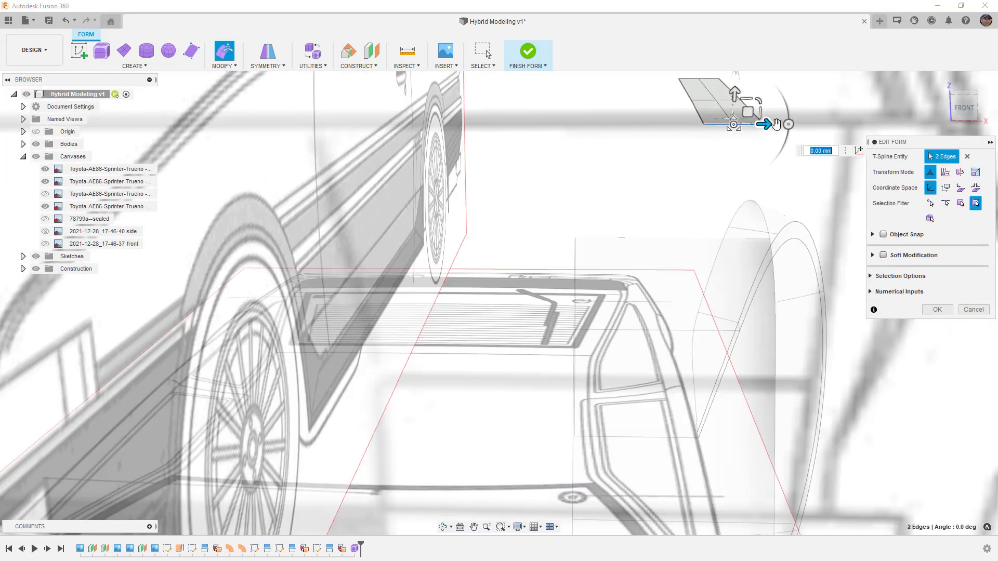
left_click(964, 108)
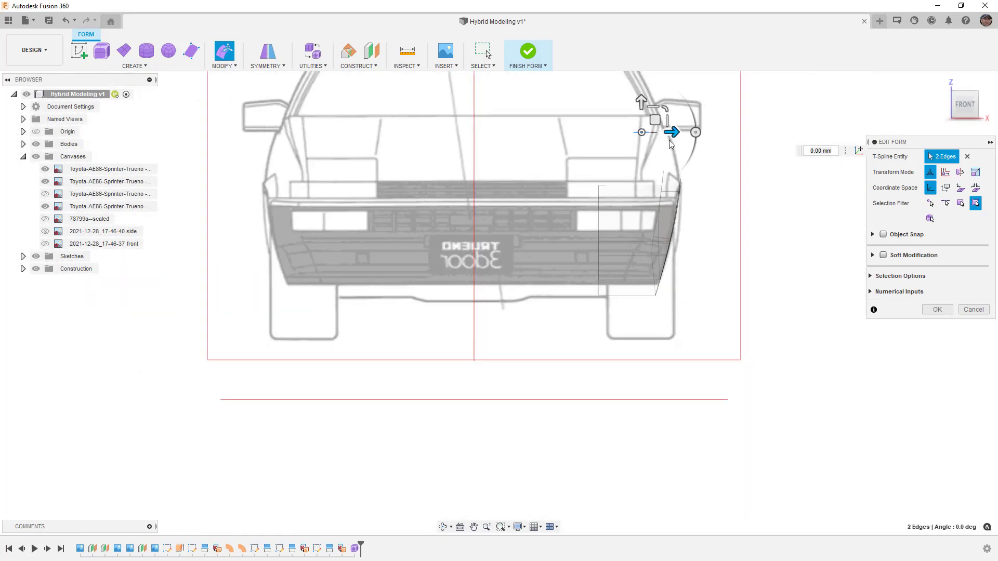
scroll(652, 99, "up", 3)
left_click_drag(635, 107, 629, 151)
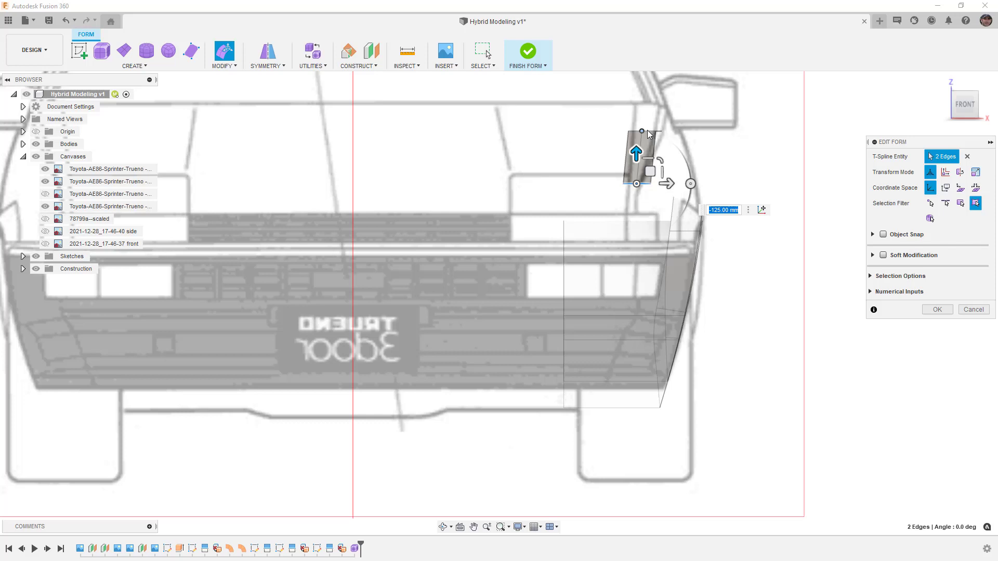
- Lower the form plane's two middle cross edges by 60 mm in front view
scroll(644, 151, "up", 8)
scroll(660, 148, "down", 8)
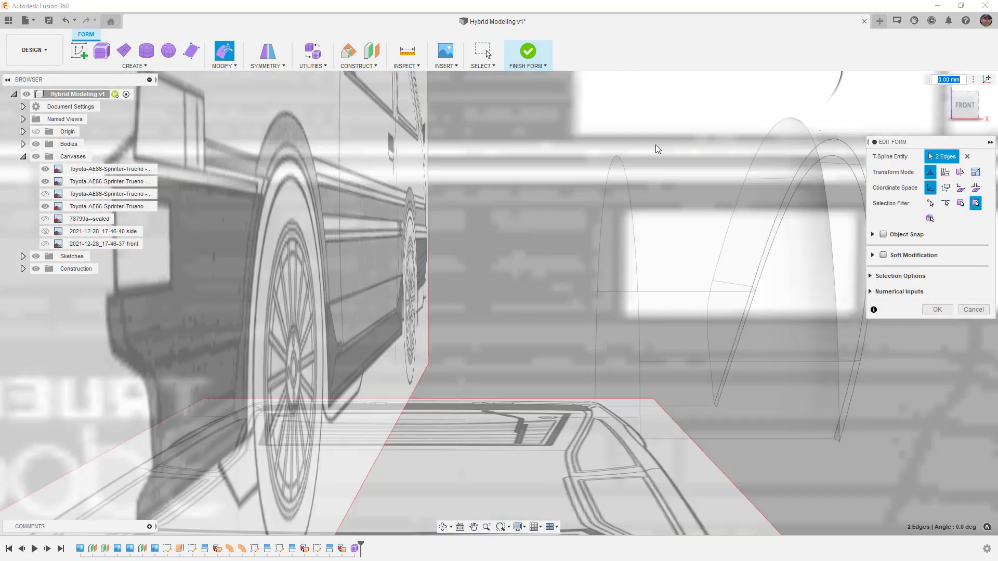
middle_click_drag(689, 99, 679, 138, "shift")
scroll(678, 138, "up", 8)
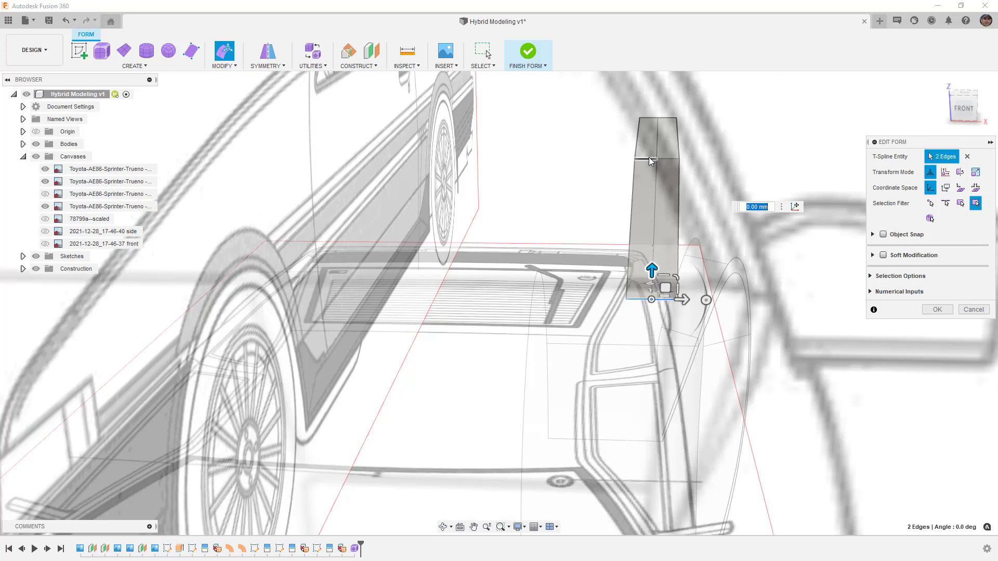
left_click(963, 108)
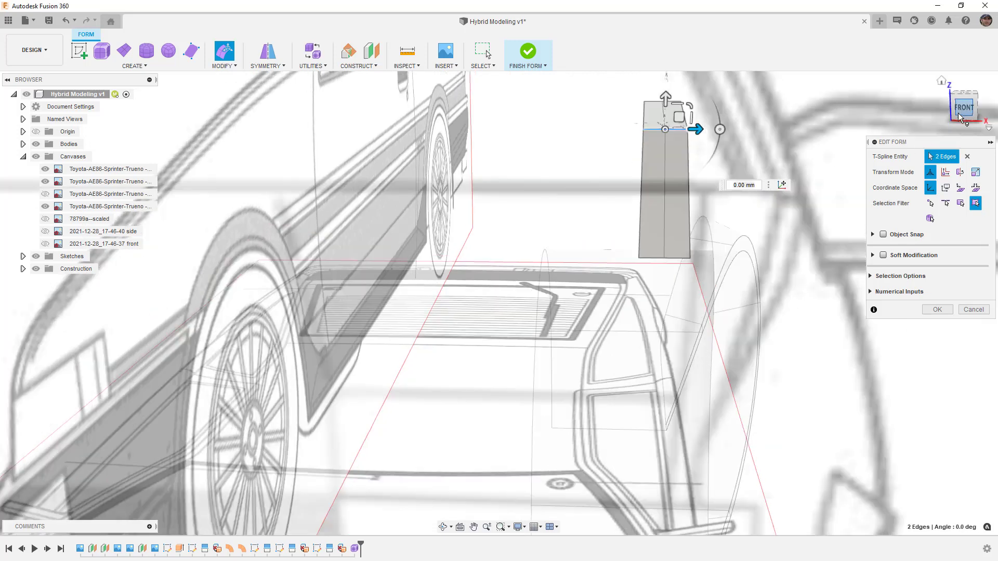
middle_click_drag(824, 161, 760, 250)
scroll(623, 165, "up", 2)
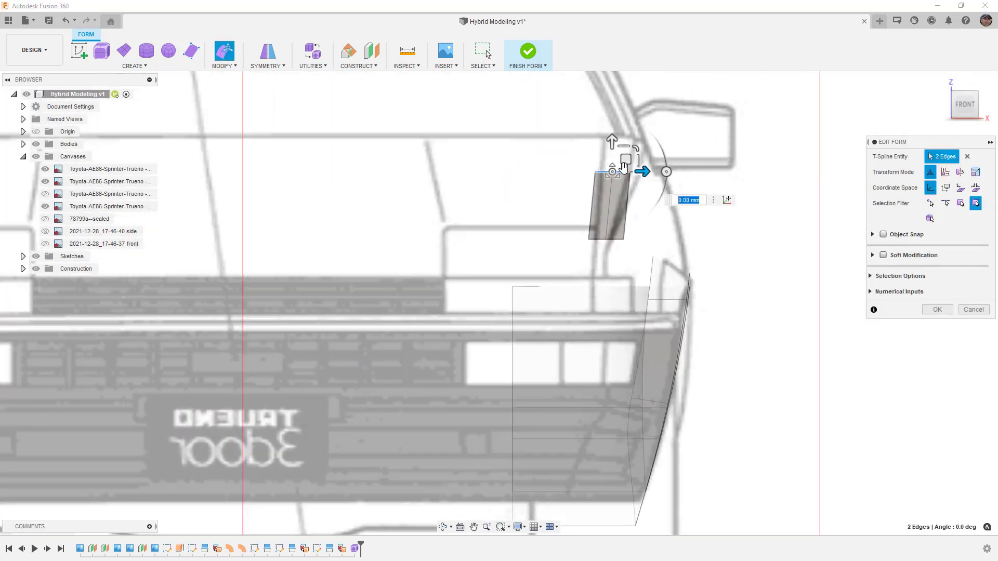
scroll(647, 167, "up", 1)
left_click_drag(612, 143, 608, 185)
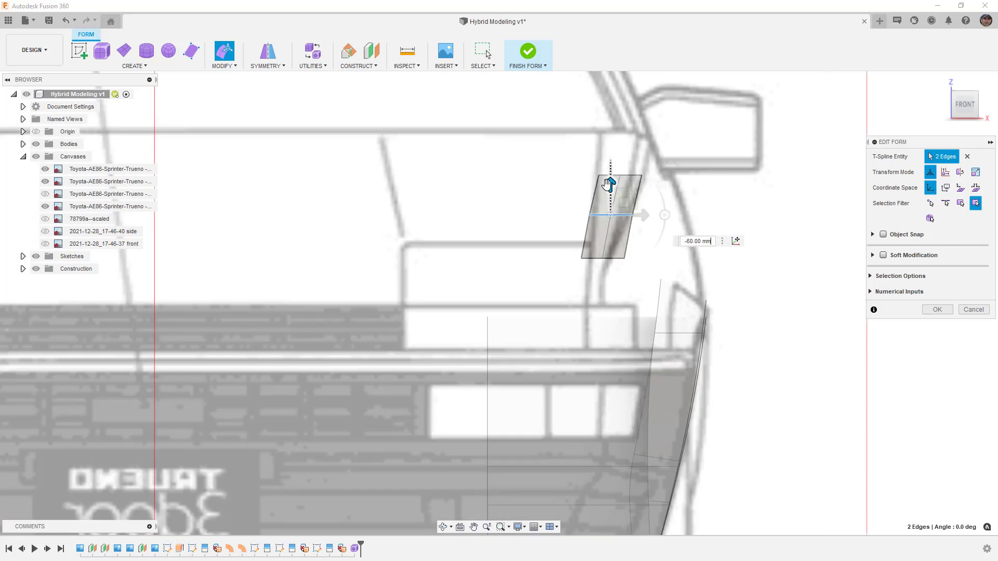
- Shift the inner middle vertex outward about 10 mm and the inner front corner vertex outward to follow the fender line, then clear the selection
scroll(611, 181, "up", 2)
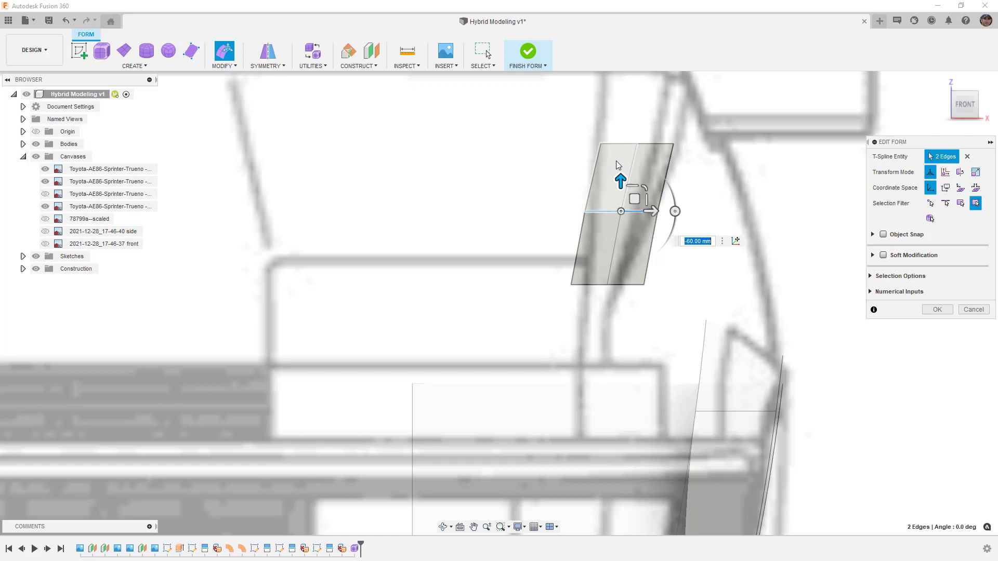
left_click(585, 211)
left_click_drag(599, 198, 607, 202)
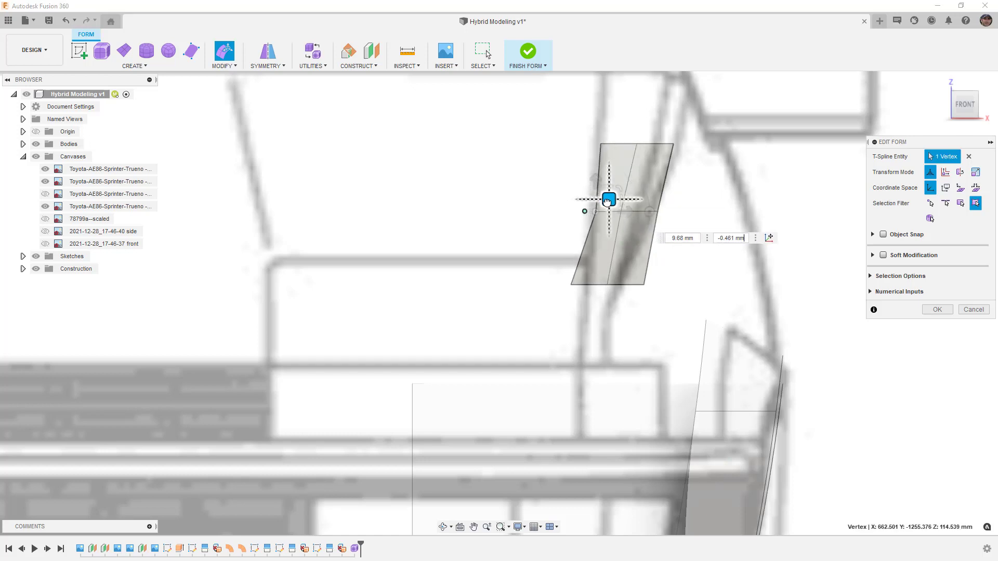
left_click(571, 285)
left_click_drag(571, 284, 592, 276)
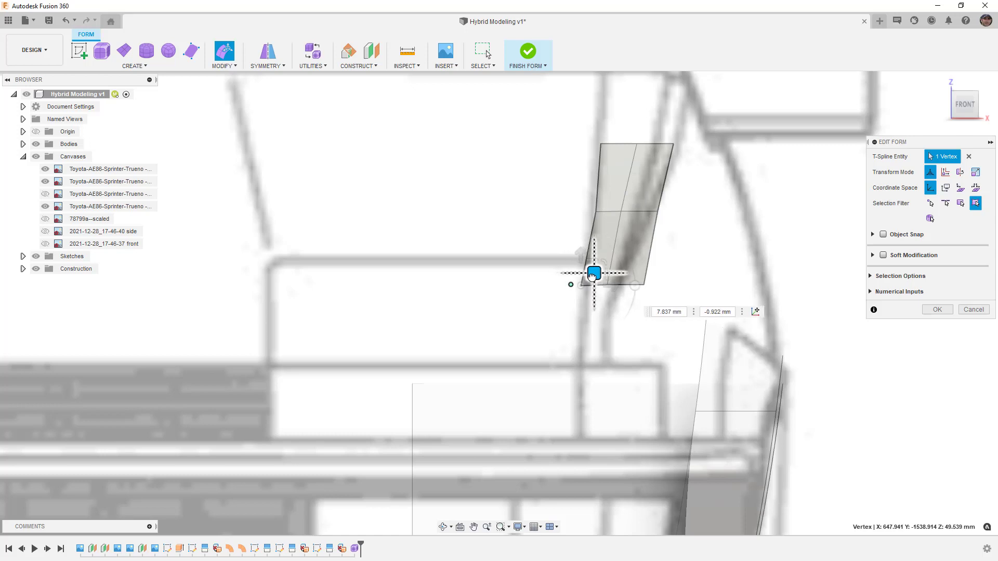
left_click(680, 269)
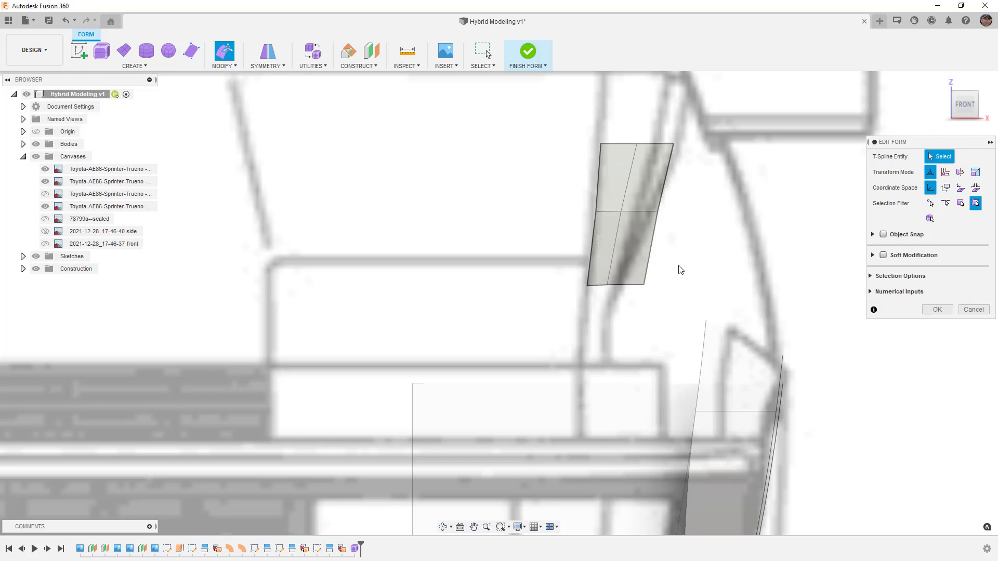
- Lower the form's two outer long edges by 20 mm, finish the form edit and clear the selection
double_click(654, 242)
left_click_drag(658, 179, 657, 200)
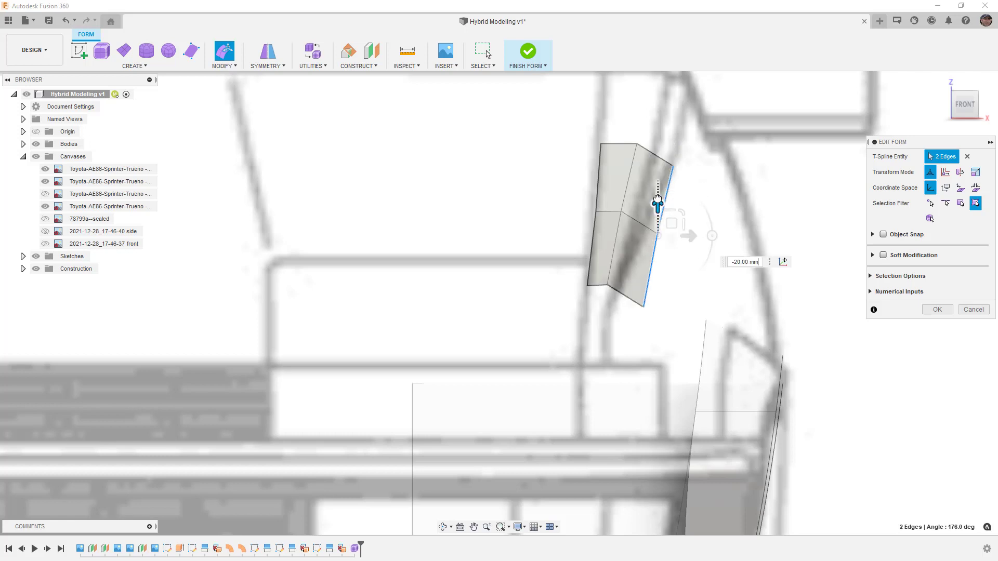
scroll(664, 274, "down", 5)
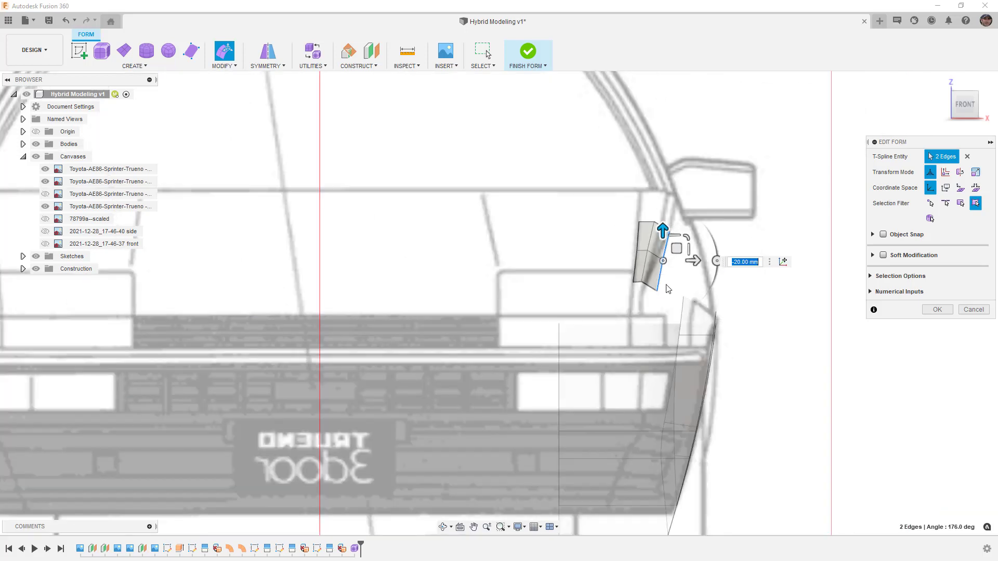
middle_click_drag(664, 307, 610, 320, "shift")
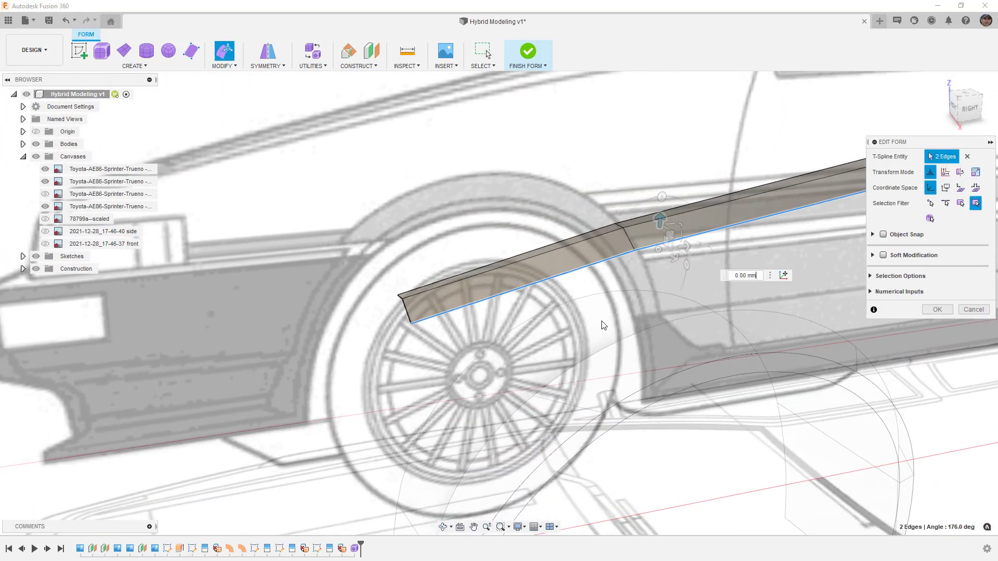
left_click(937, 309)
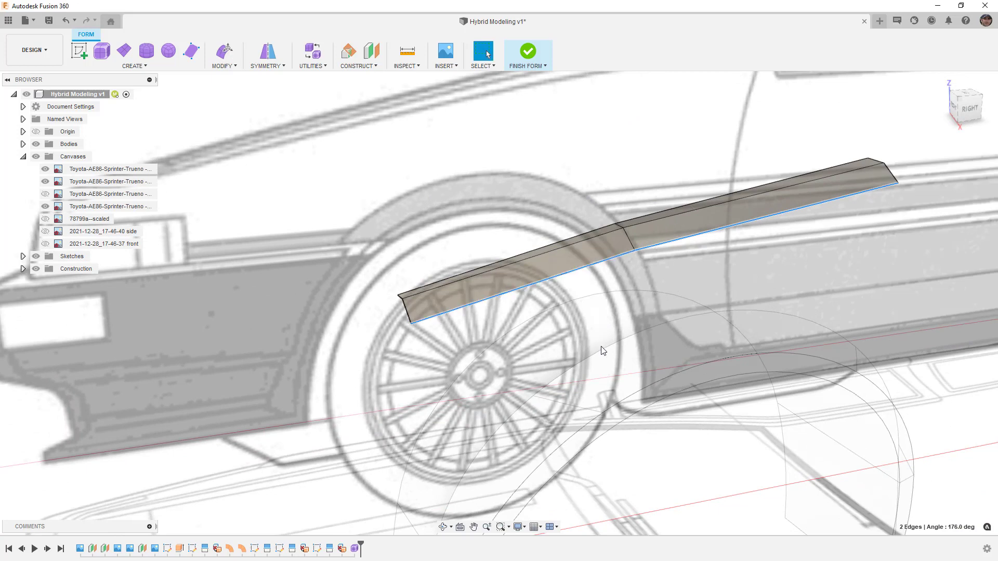
left_click(461, 210)
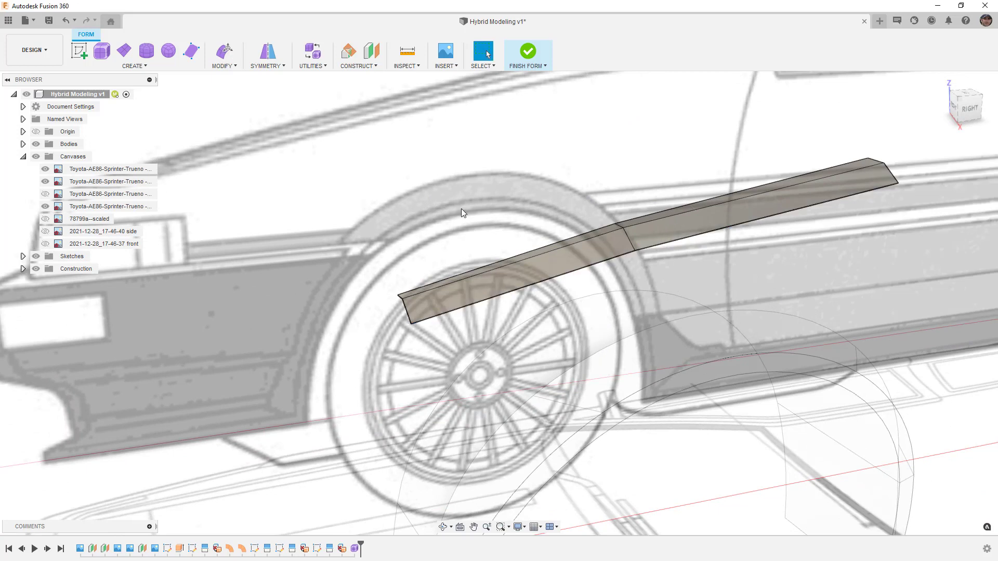
- Insert edges on both sides of the middle cross edges with Exact insertion mode at location 0.50
left_click(227, 66)
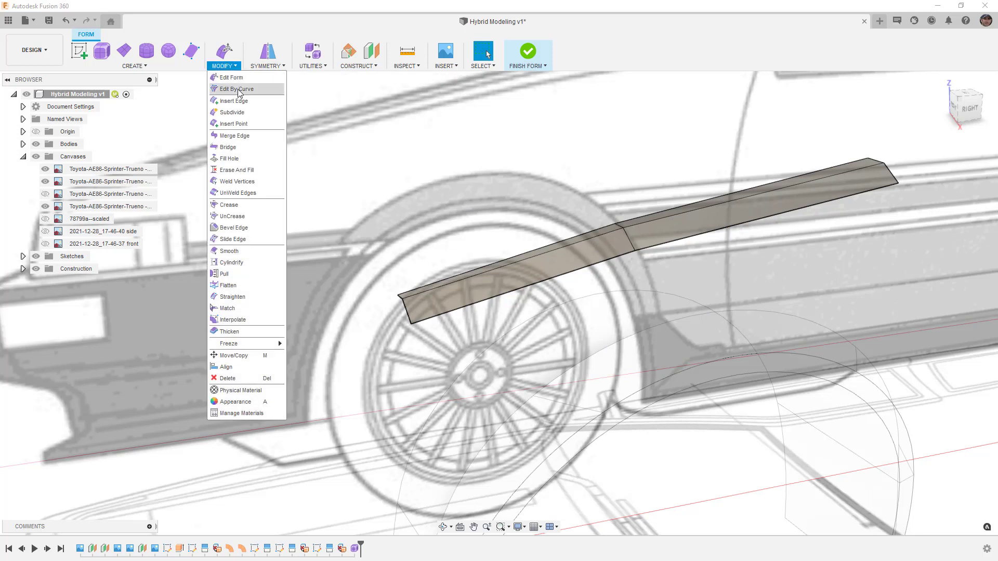
left_click(234, 101)
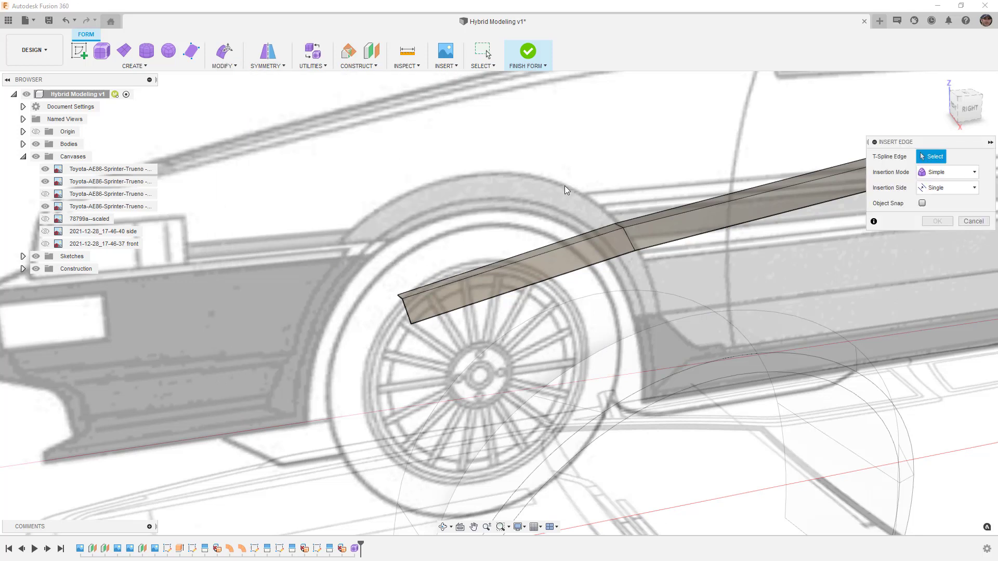
left_click(628, 239)
left_click(955, 190)
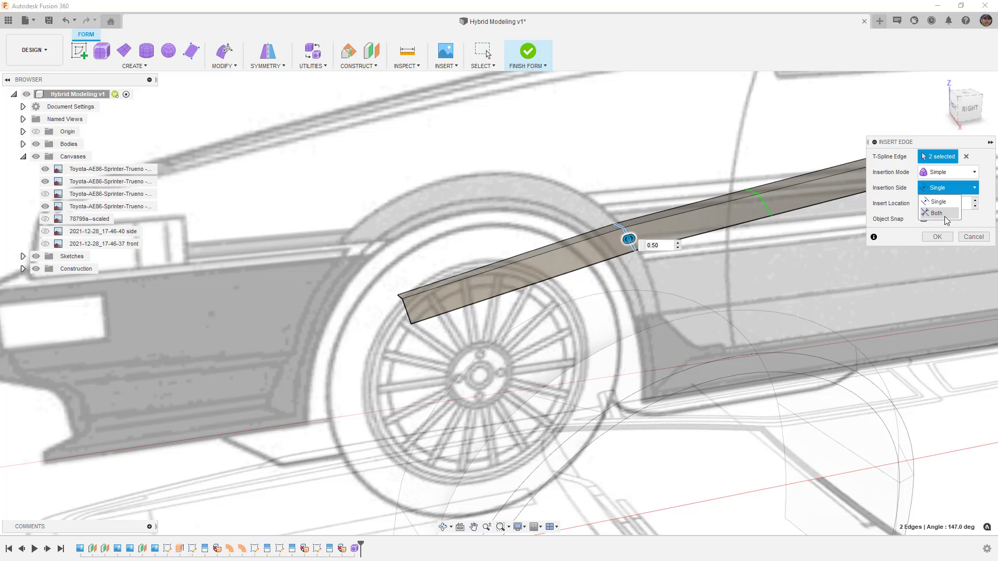
left_click(943, 217)
left_click(957, 178)
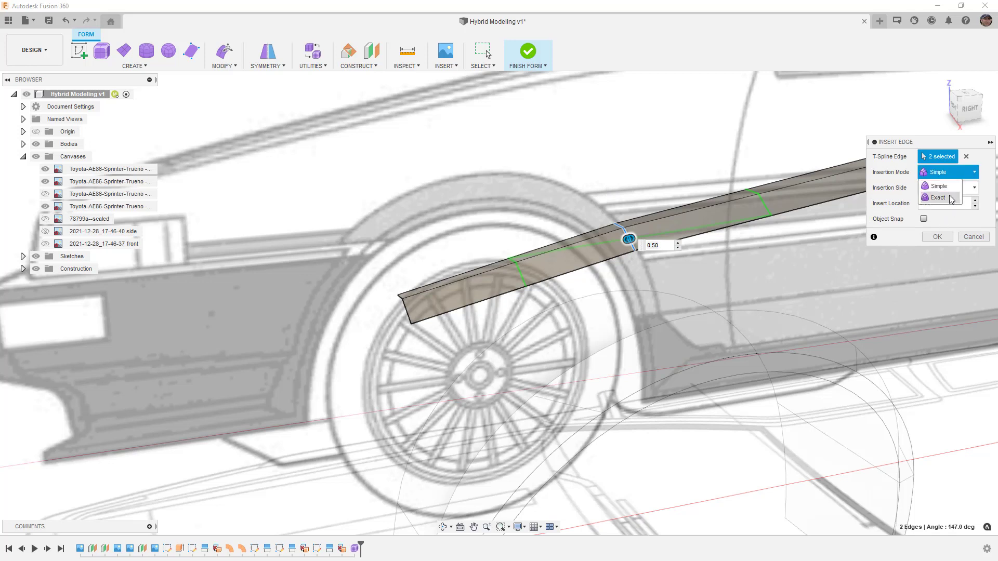
left_click(949, 198)
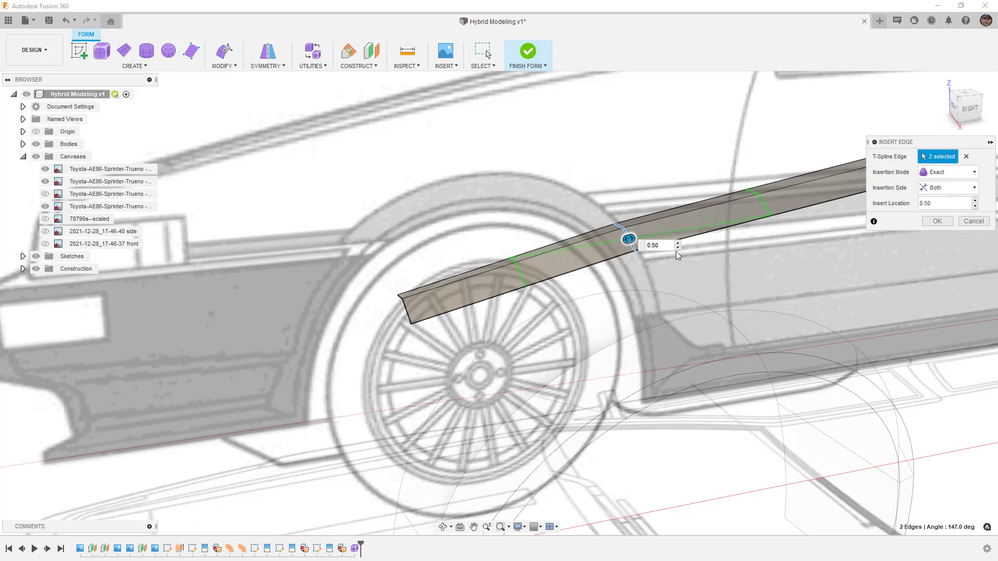
left_click(937, 221)
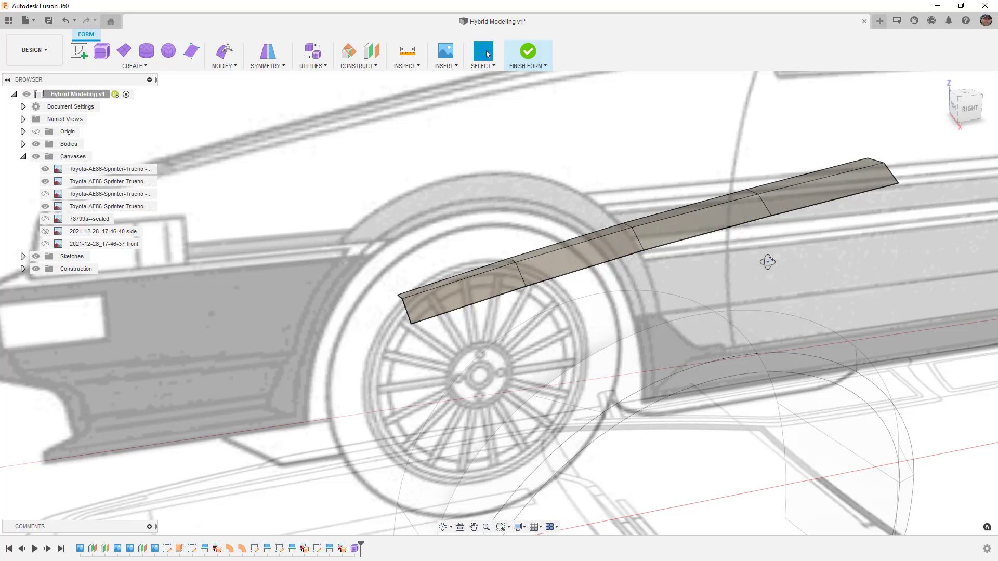
- Extrude the form's four outer long edges about 72 mm downward toward the wheel arch in right view
middle_click_drag(764, 261, 766, 260, "shift")
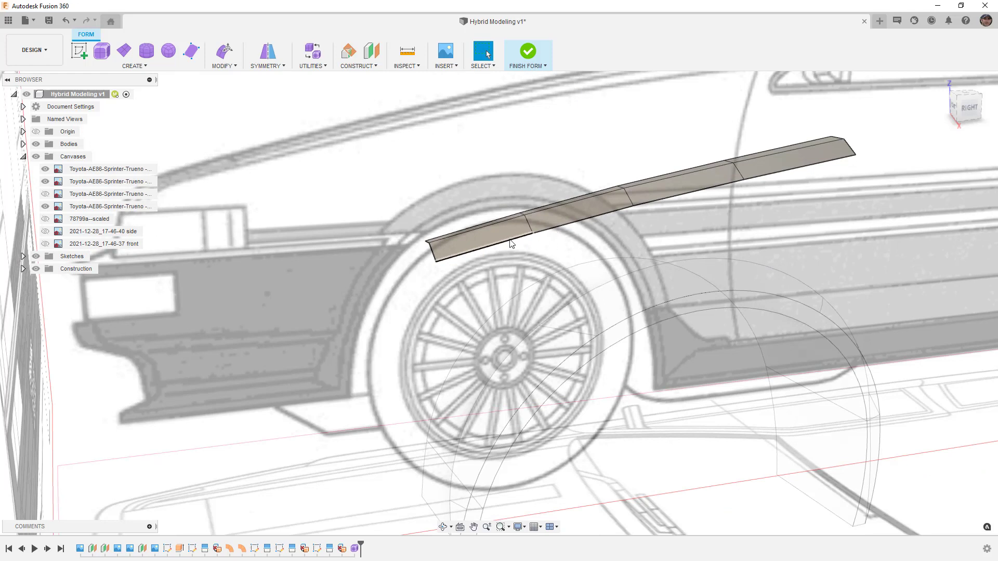
middle_click_drag(511, 245, 544, 267, "shift")
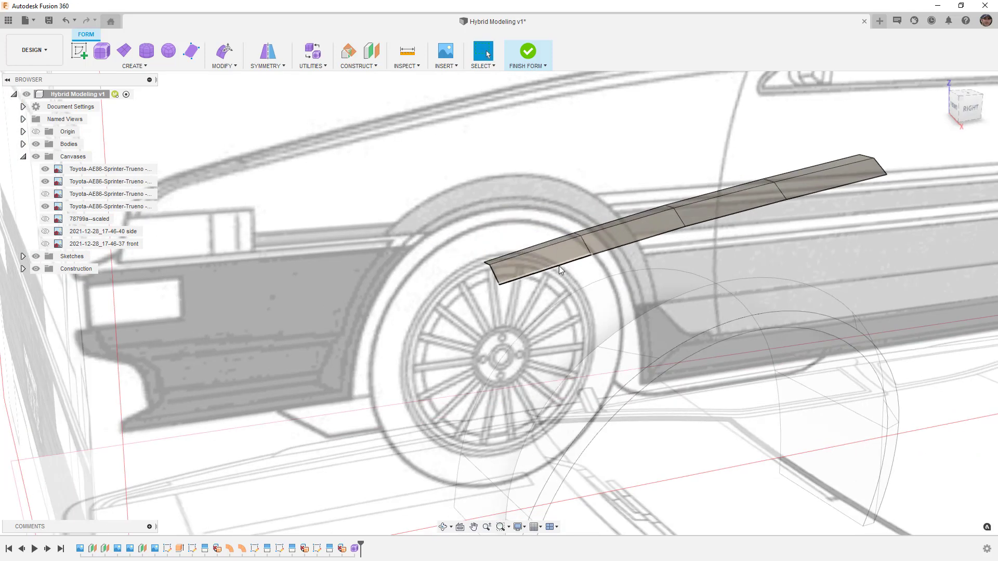
double_click(559, 266)
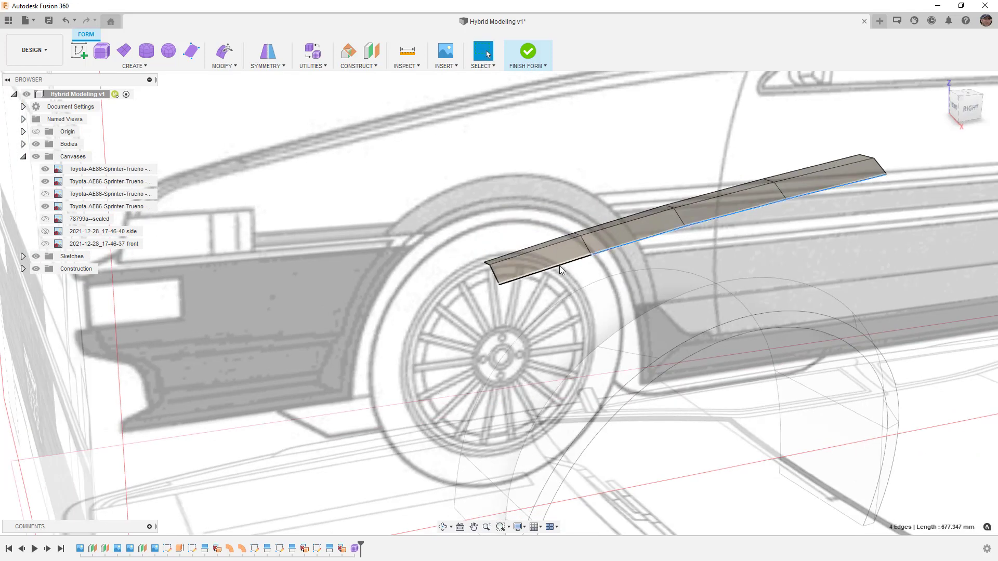
left_click(967, 108)
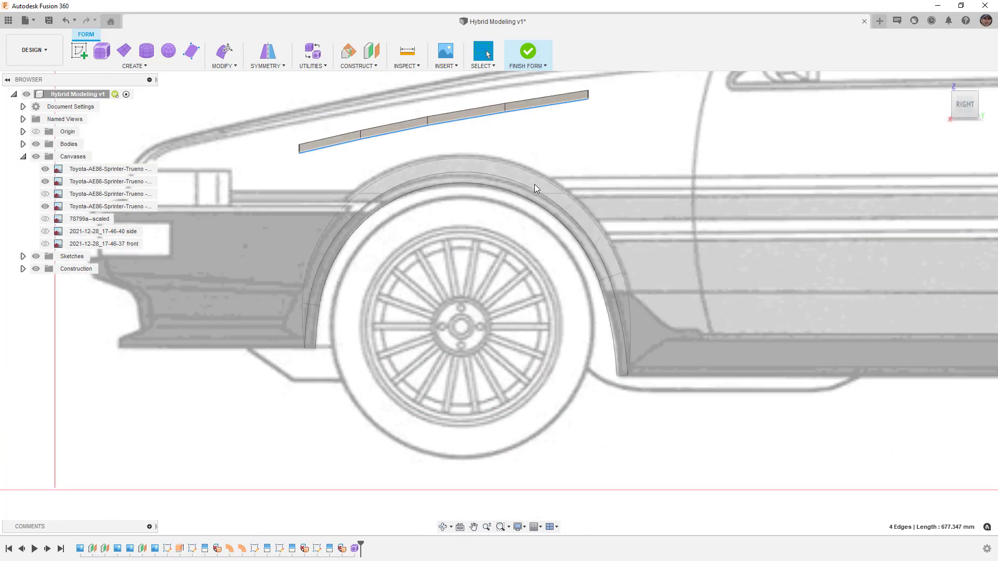
left_click(225, 51)
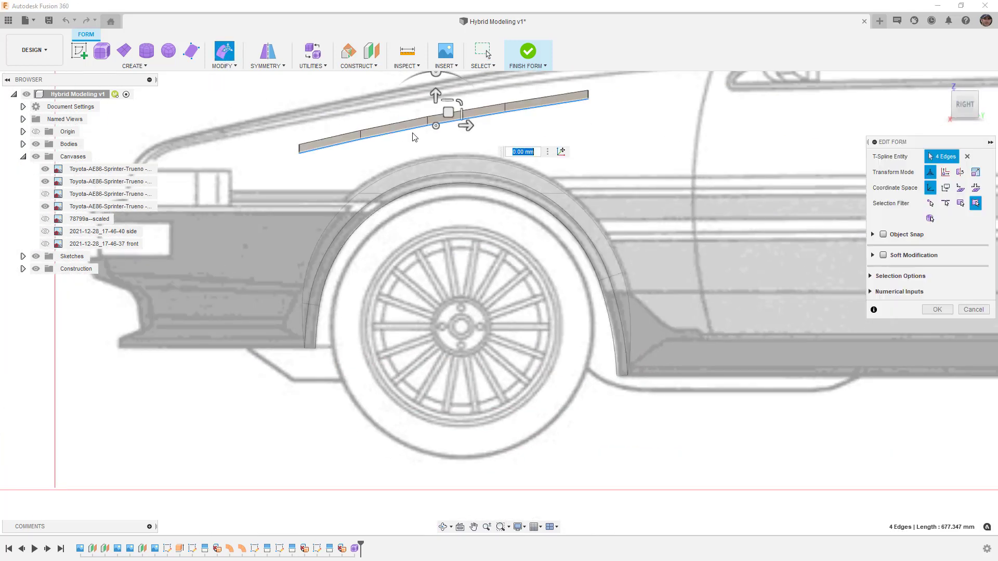
left_click_drag(448, 113, 451, 145)
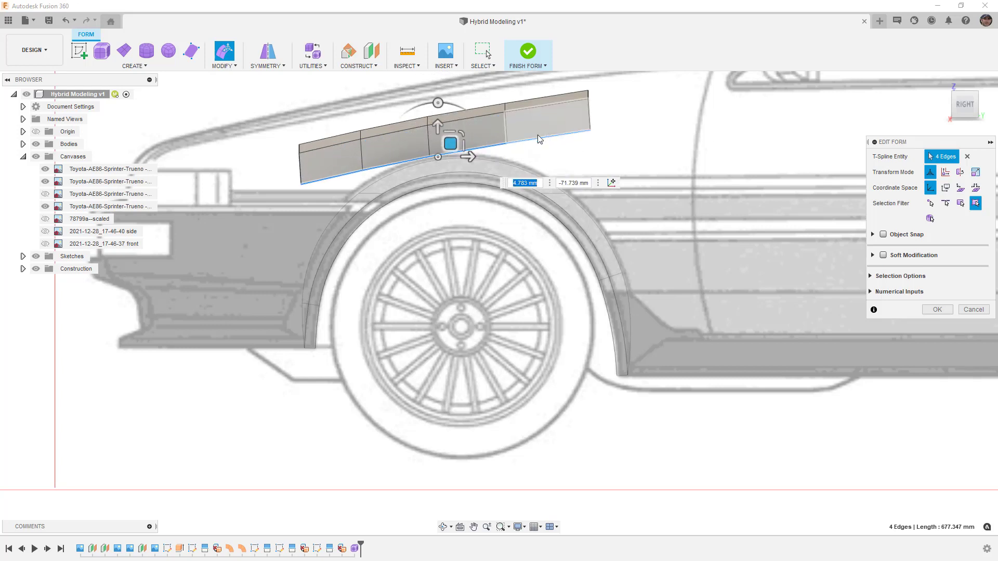
- Lower the two rear vertices of the new bottom edge toward the arch curve, the rear corner by about 163 mm
left_click(509, 144)
left_click_drag(519, 130, 520, 146)
left_click(590, 131)
left_click_drag(603, 128, 604, 192)
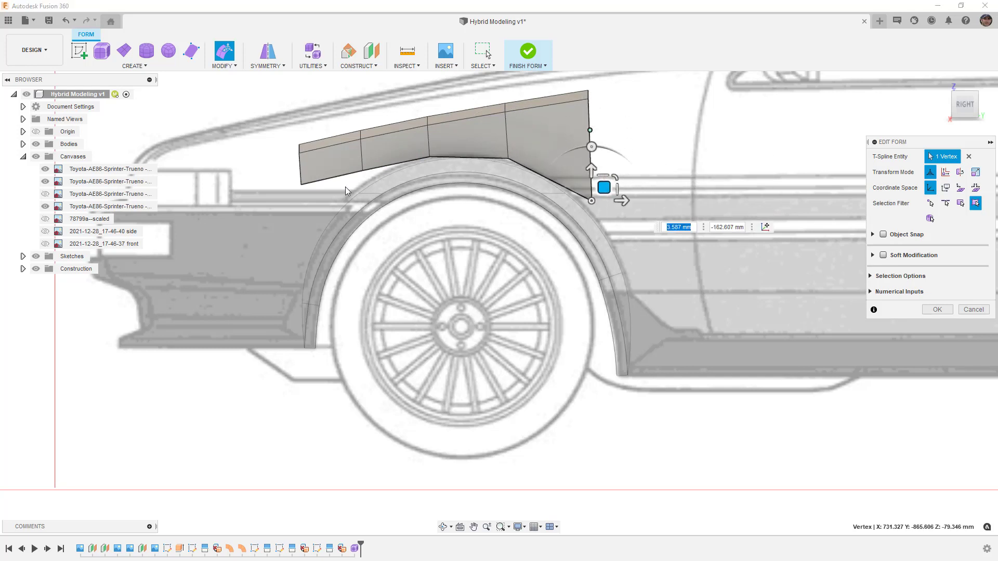
- Lower the two front vertices of the bottom edge toward the arch curve, the front corner by about 124 mm, and finish the form edit
left_click(363, 170)
left_click_drag(374, 156, 375, 165)
left_click(304, 185)
left_click_drag(314, 170, 312, 223)
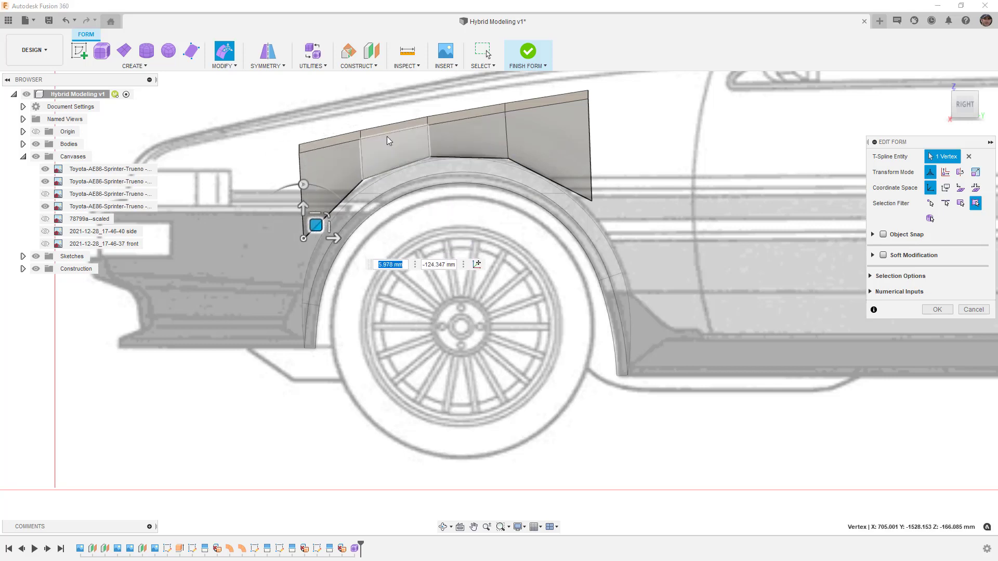
middle_click_drag(403, 200, 470, 218, "shift")
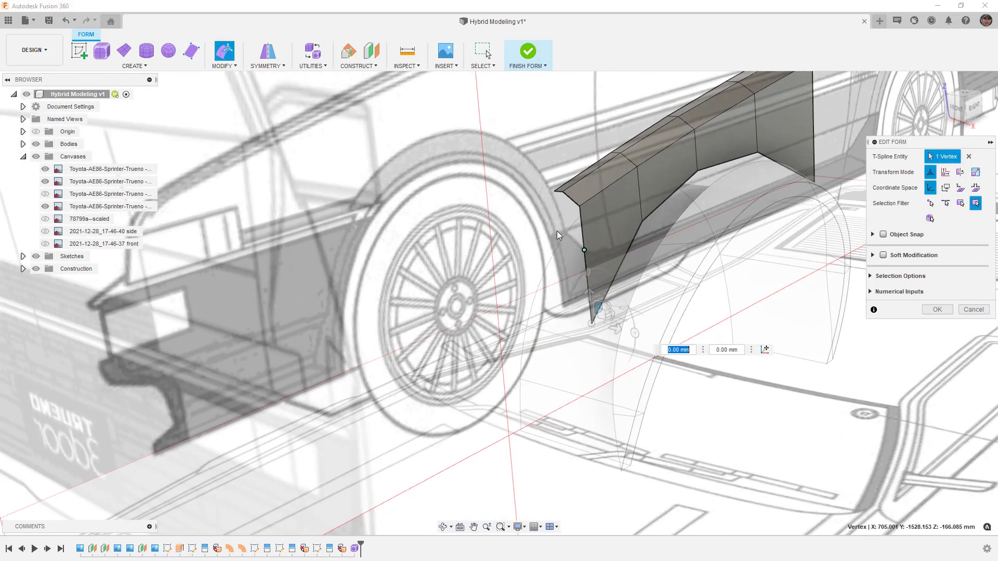
left_click(937, 309)
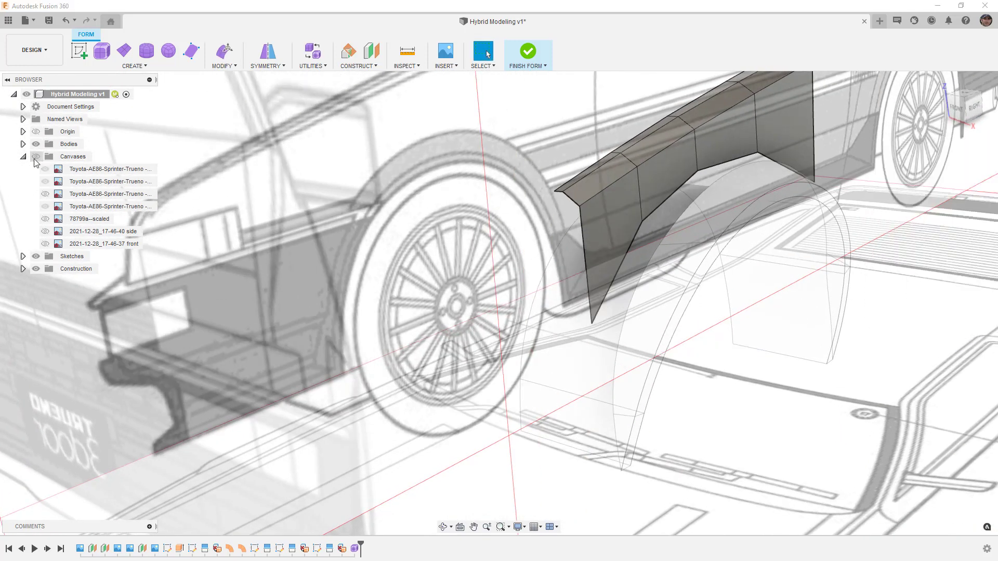
- Hide all the blueprint canvases so only the form and the wheel arch surfaces are shown
left_click(36, 156)
middle_click_drag(458, 222, 469, 220, "shift")
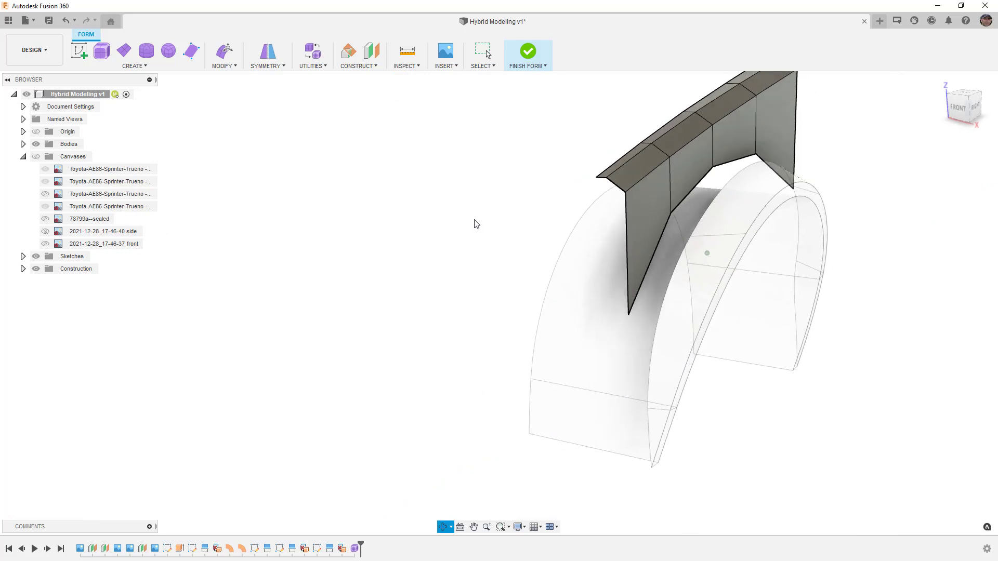
middle_click_drag(652, 162, 569, 194)
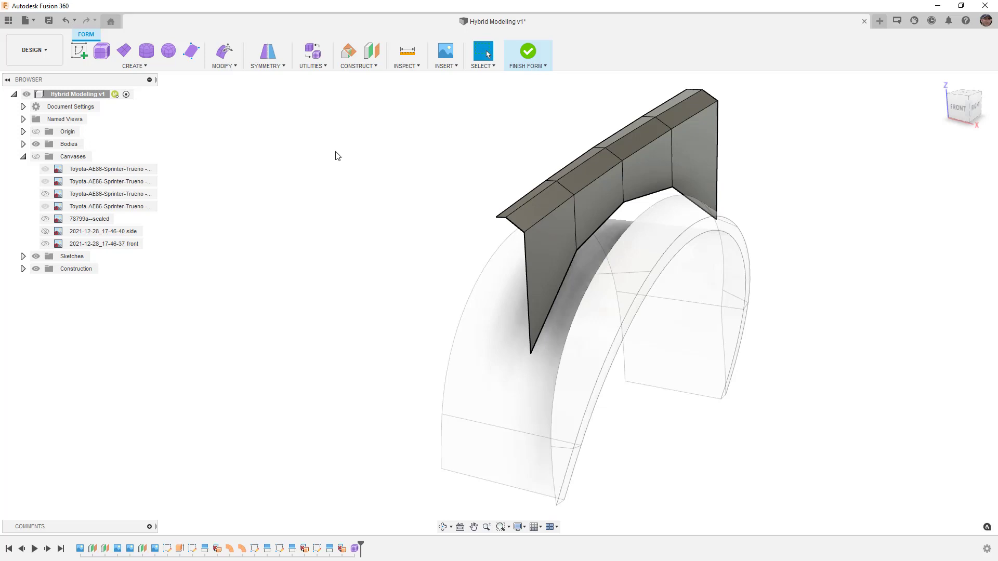
- Start matching the form's four lower edges to the two connected curved edges of the wheel arch surface
left_click(222, 66)
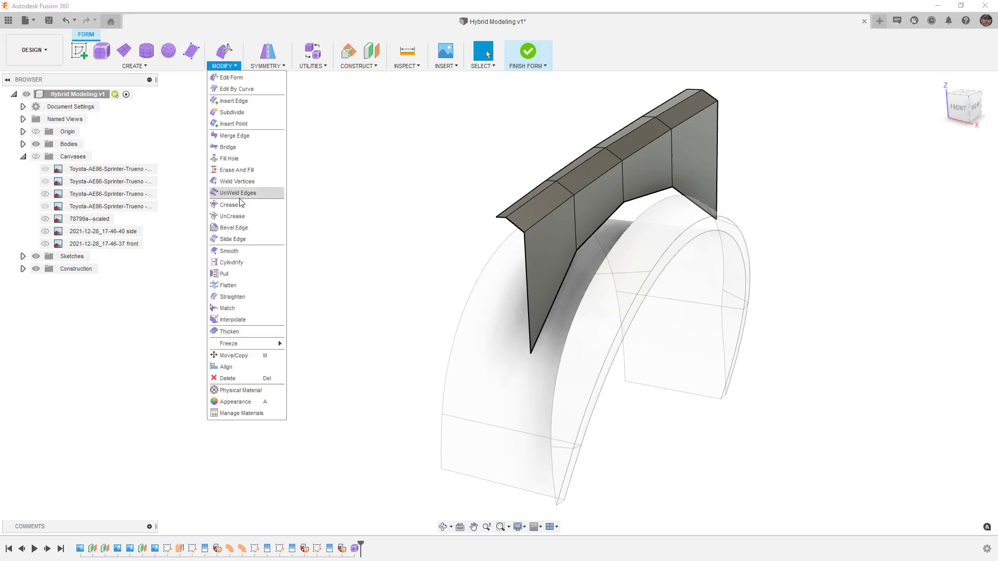
left_click(241, 307)
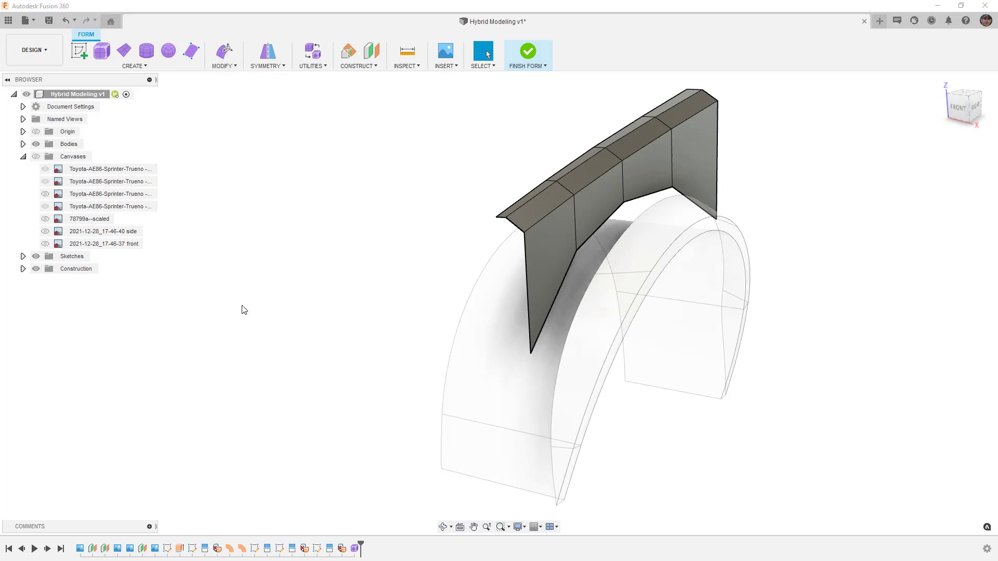
double_click(555, 299)
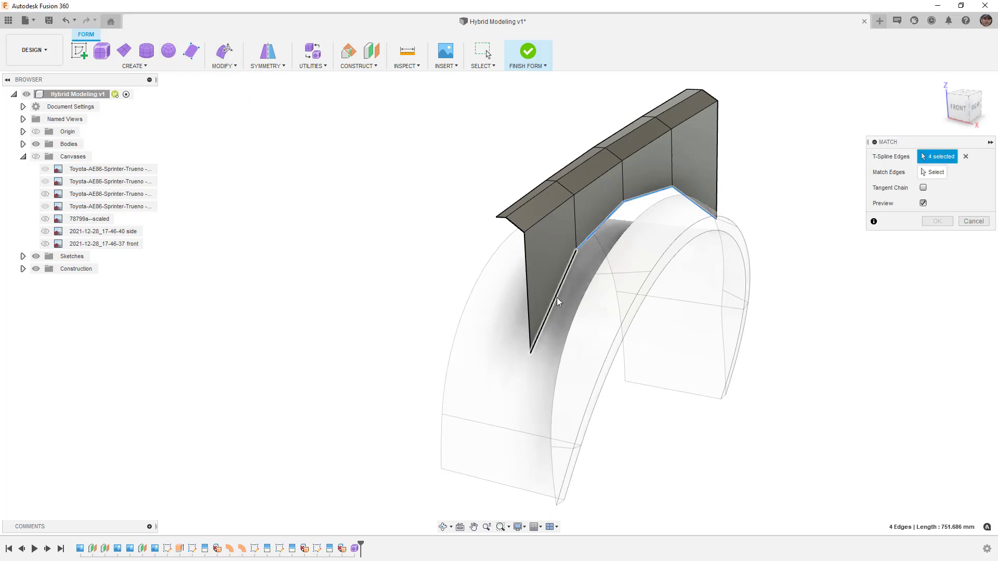
left_click(932, 175)
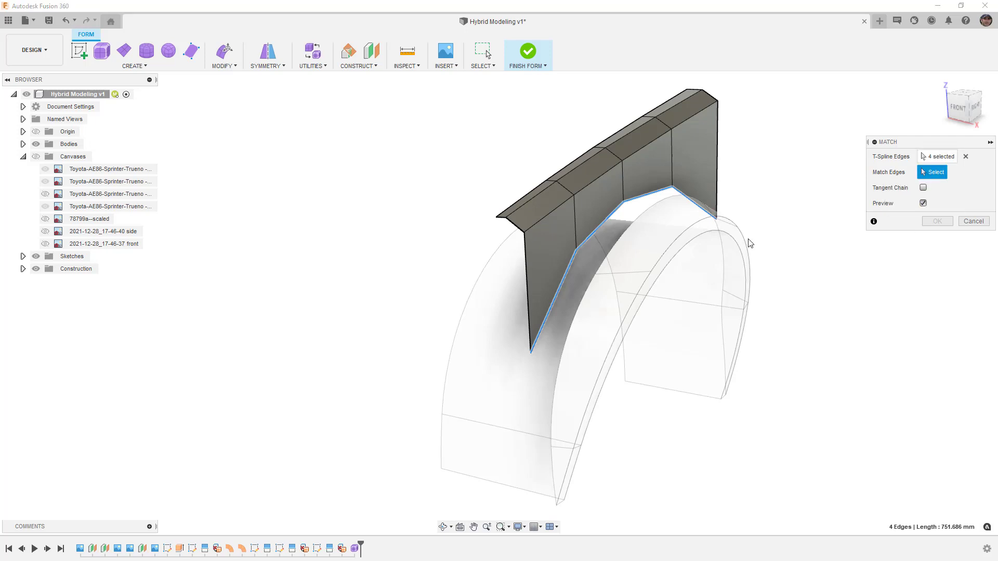
left_click(591, 283)
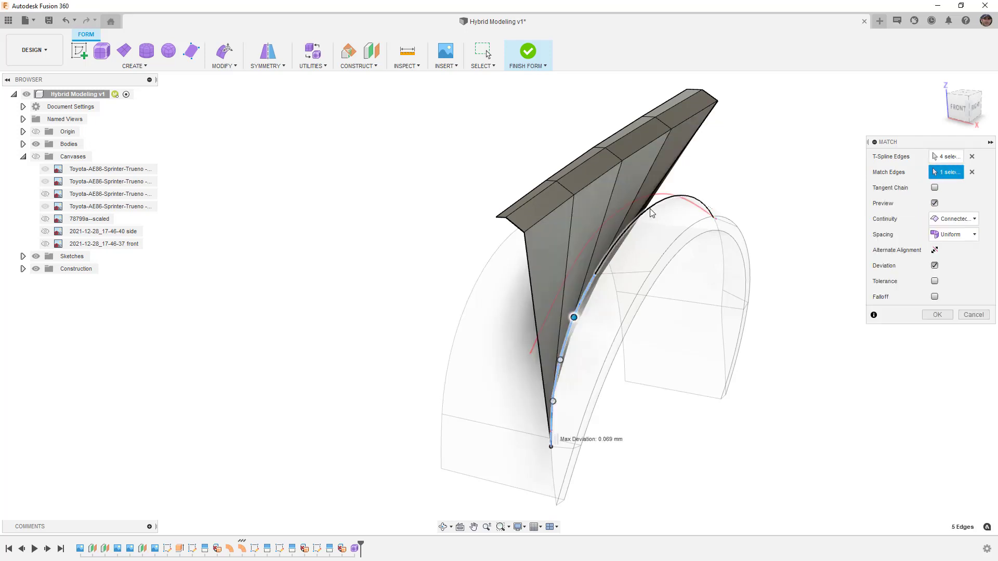
left_click(709, 213)
middle_click_drag(712, 242, 624, 195, "shift")
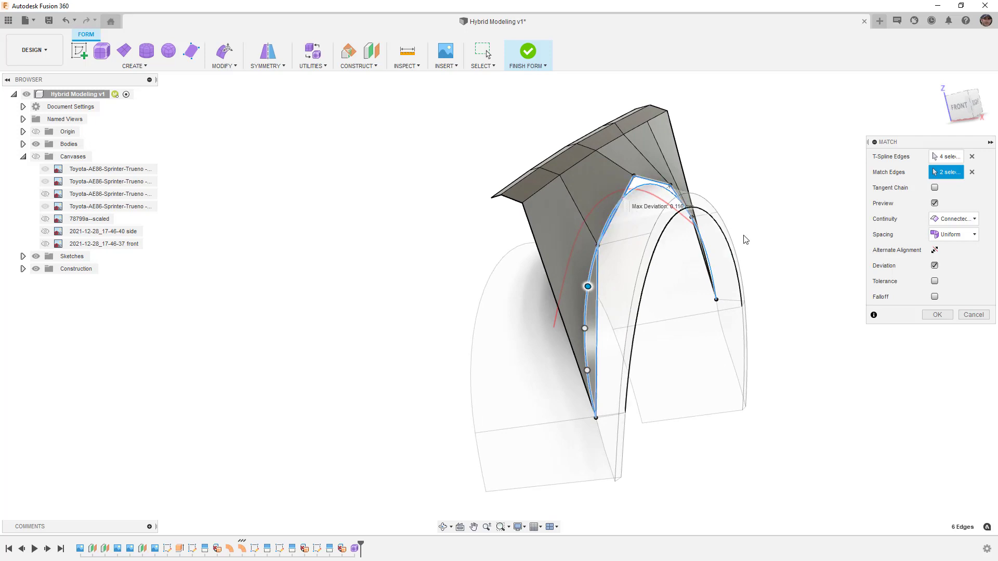
- Try Tangent (G1) continuity for the match, set it back to Connected (G0), and apply the match
left_click(967, 224)
left_click(966, 245)
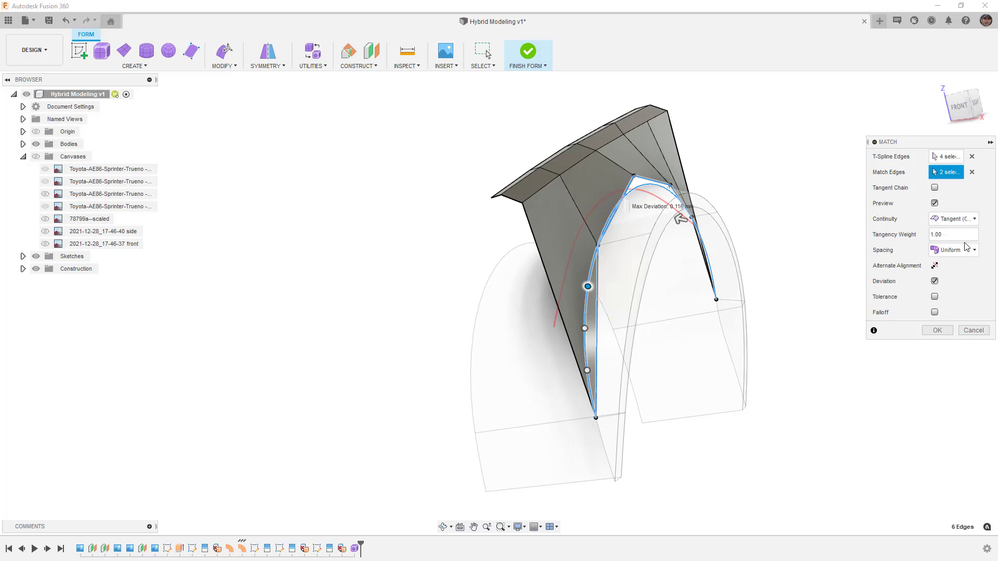
left_click(966, 219)
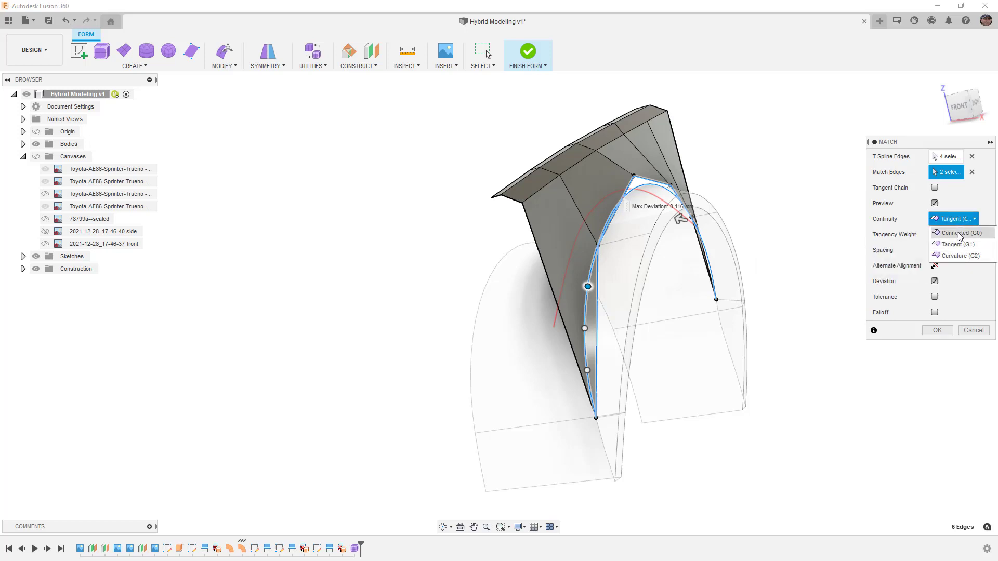
left_click(958, 229)
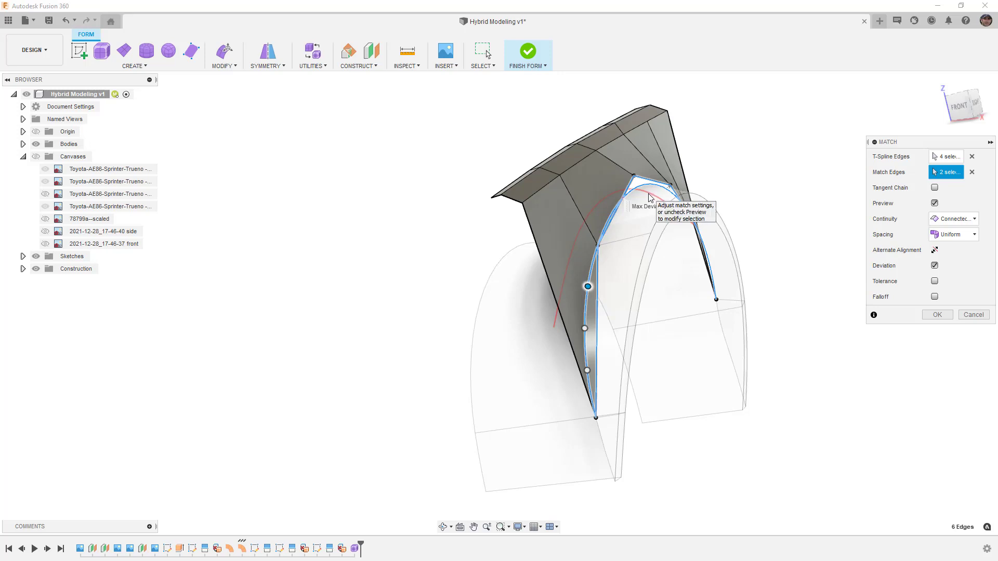
left_click(936, 315)
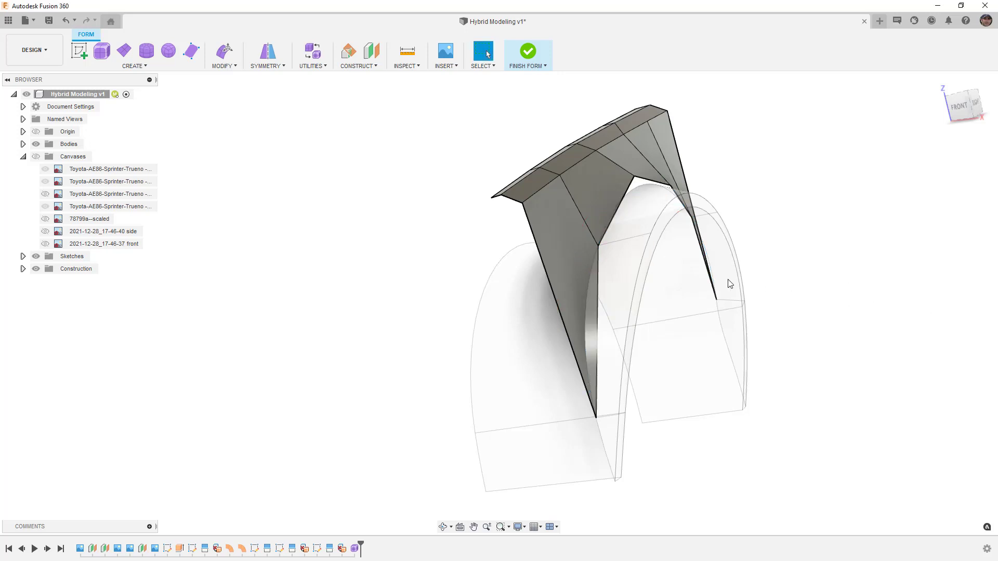
- Show the form in smooth display and examine its matched lower border and the edge near its rear end
key("alt+3")
middle_click_drag(697, 324, 609, 341, "shift")
left_click(716, 191)
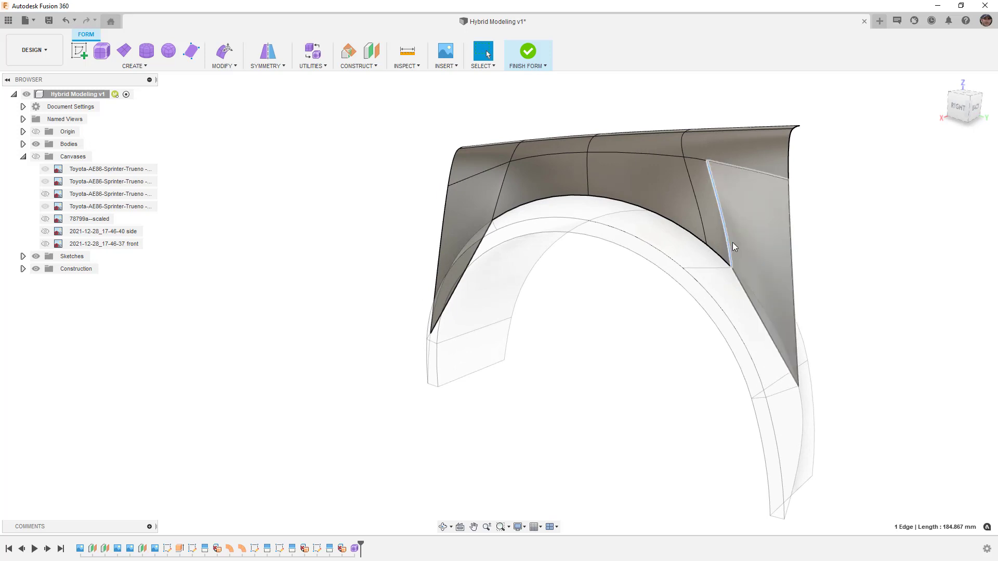
left_click(579, 289)
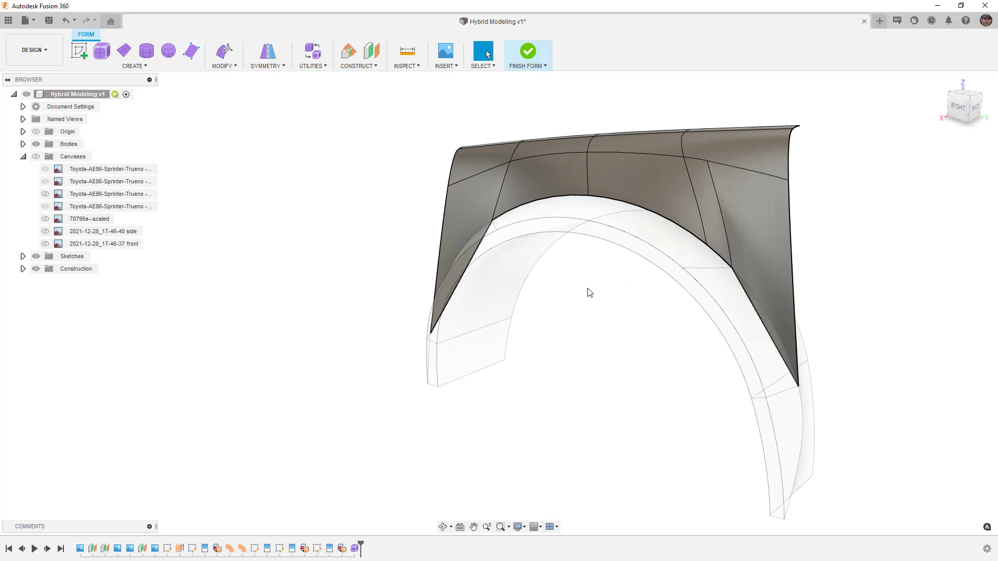
mouse_move(749, 245)
middle_mouse_down("shift")
mouse_move(783, 270)
mouse_move(822, 261)
mouse_move(774, 254)
mouse_move(798, 252)
mouse_move(771, 271)
mouse_move(766, 292)
mouse_move(761, 256)
mouse_move(753, 269)
middle_mouse_up("shift")
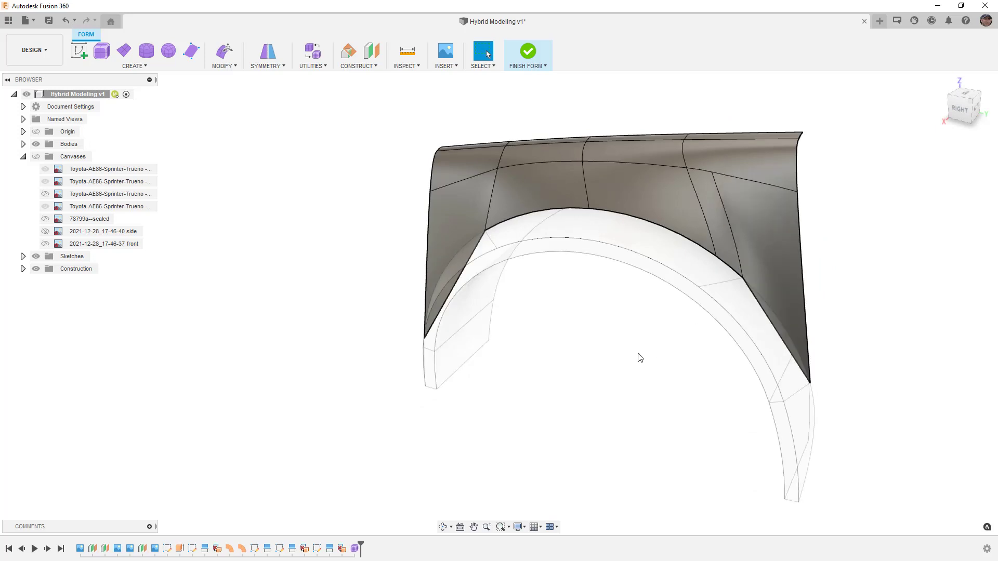
left_click(223, 62)
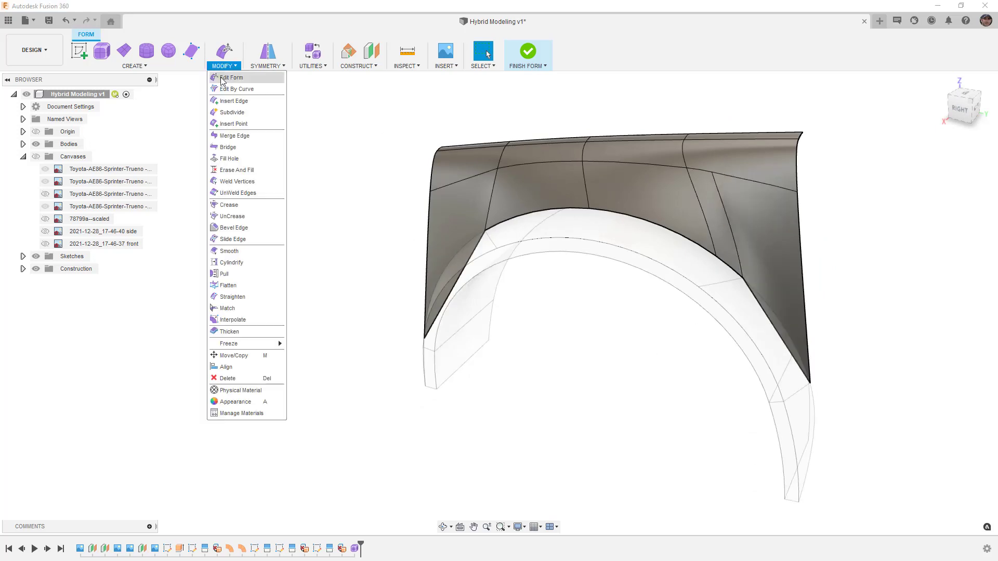
left_click(237, 206)
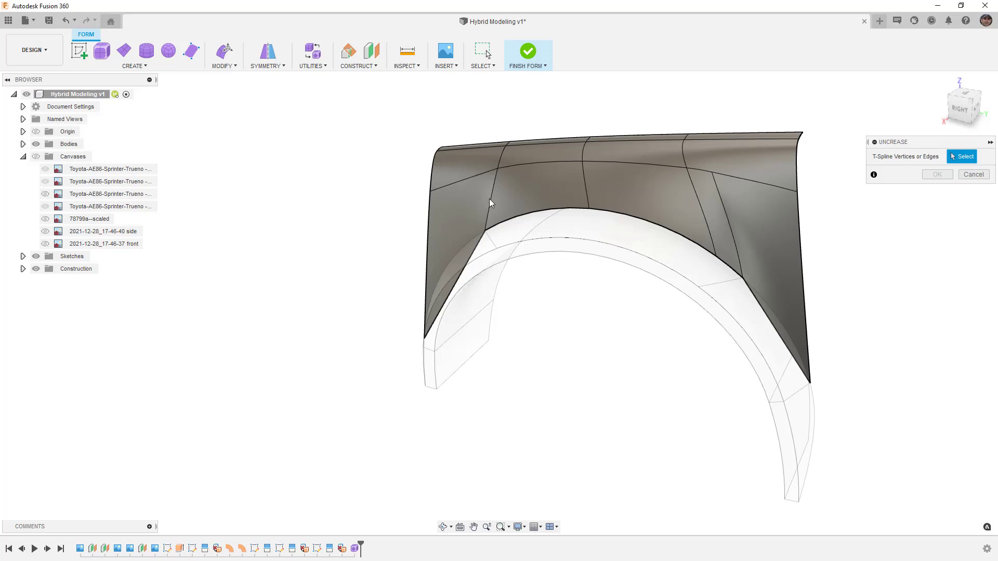
left_click(965, 174)
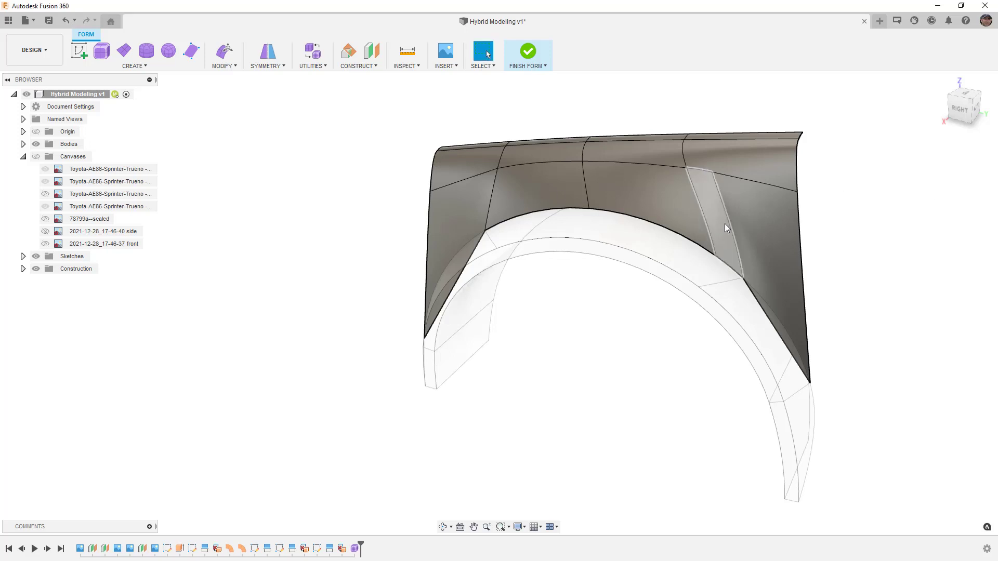
- Show the form in box display and insert points in Simple mode, extending the rear unfinished edge across the upper faces to the top border
middle_click_drag(759, 245, 753, 251, "shift")
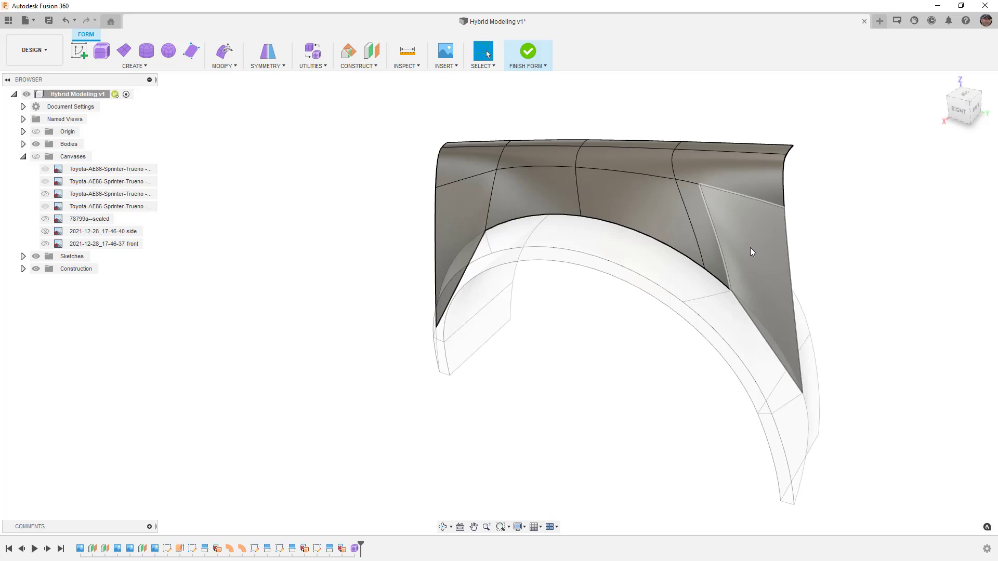
key("ctrl+1")
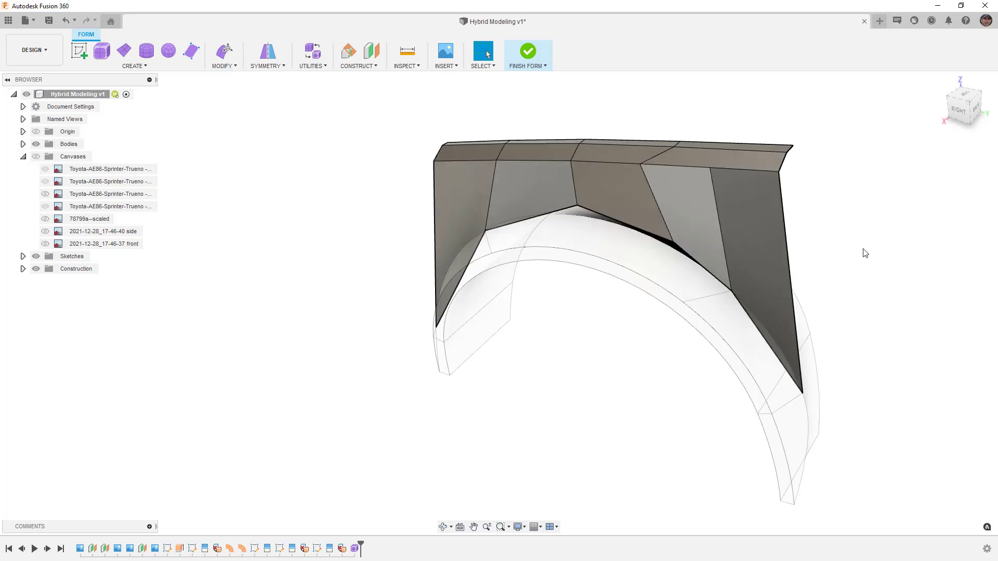
middle_click_drag(815, 272, 782, 262, "shift")
middle_click_drag(678, 242, 693, 255, "shift")
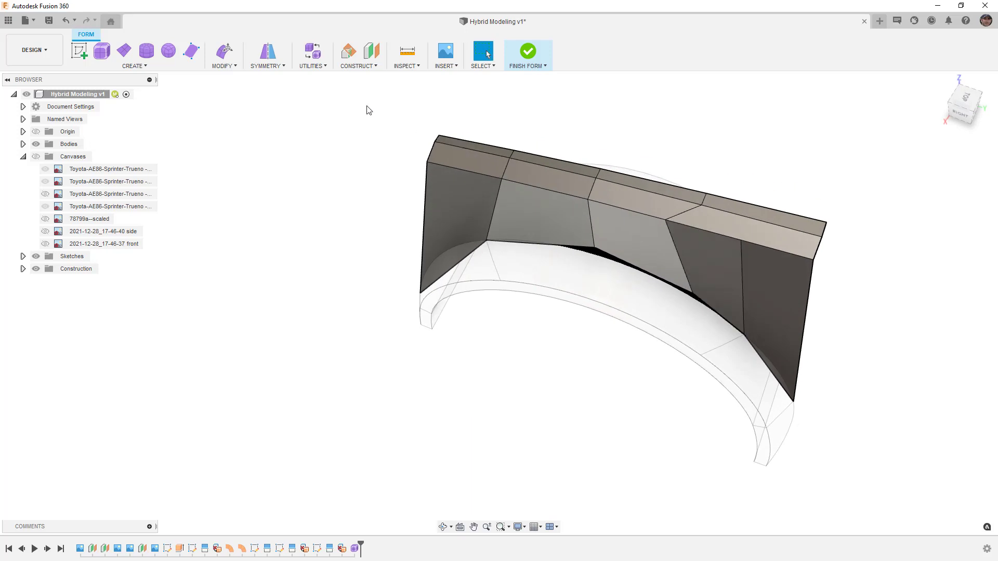
left_click(224, 61)
left_click(231, 115)
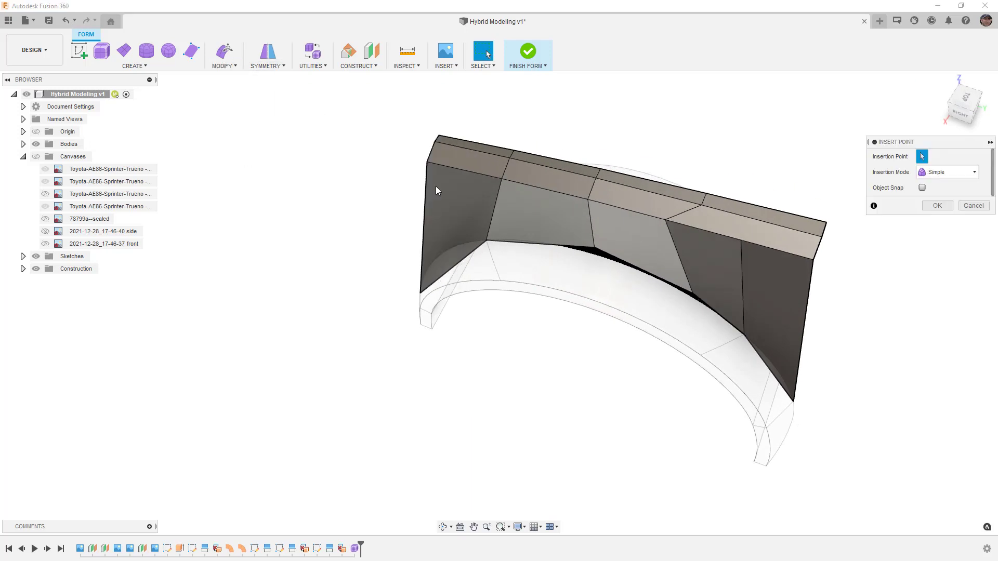
left_click(740, 239)
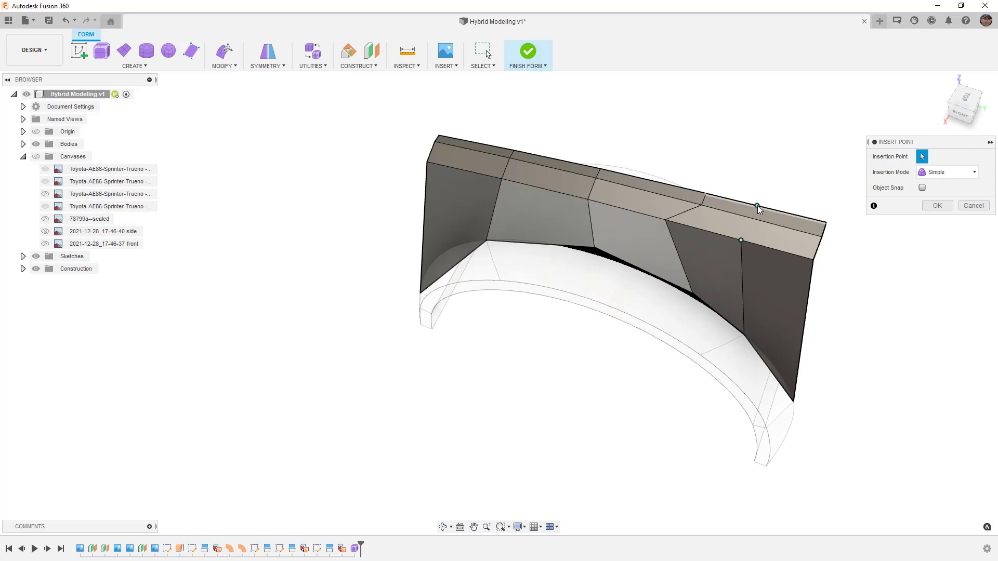
left_click(757, 205)
left_click(936, 206)
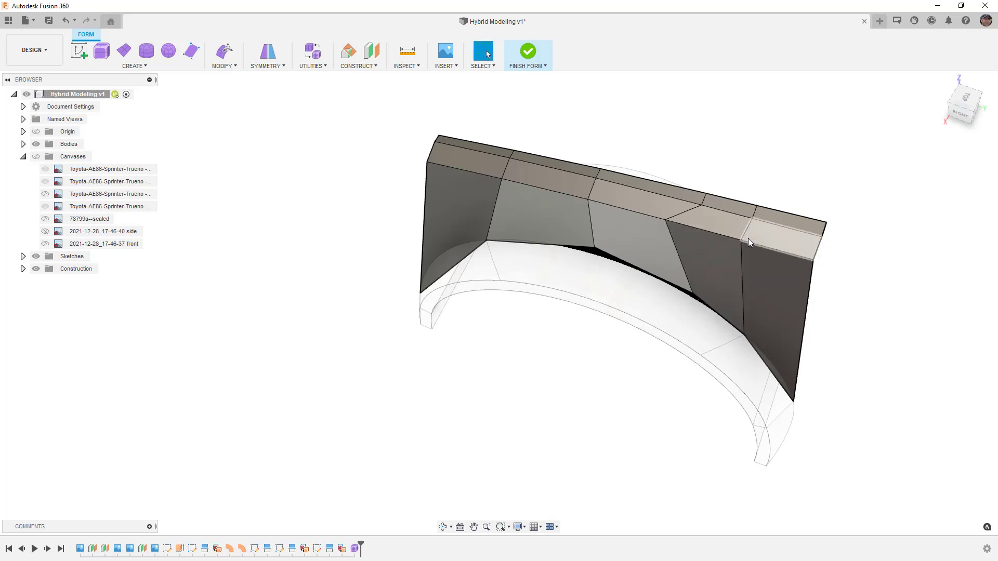
- Return the form to smooth display and check the surface around the extended rear edge
middle_click_drag(748, 288, 749, 277, "shift")
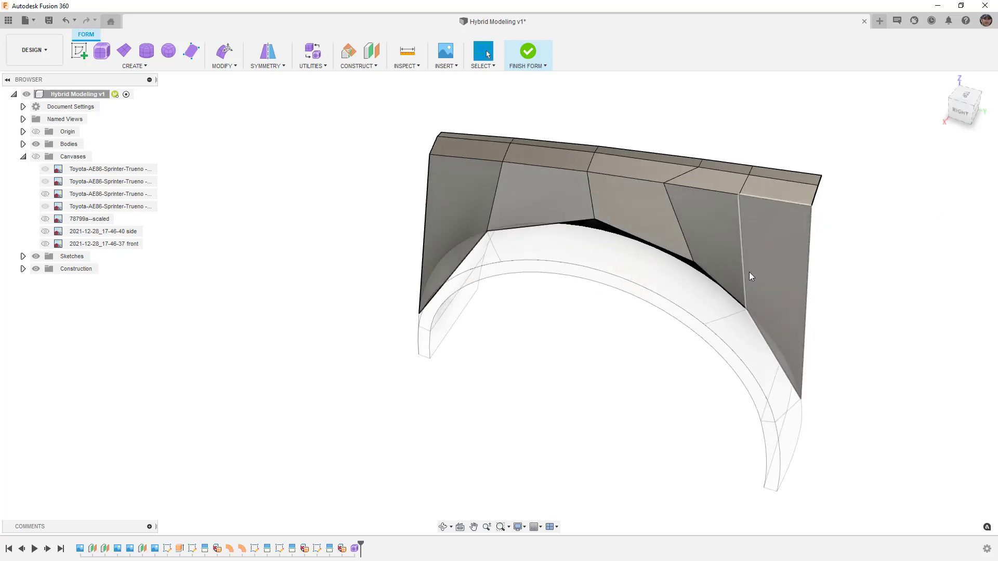
key("alt+3")
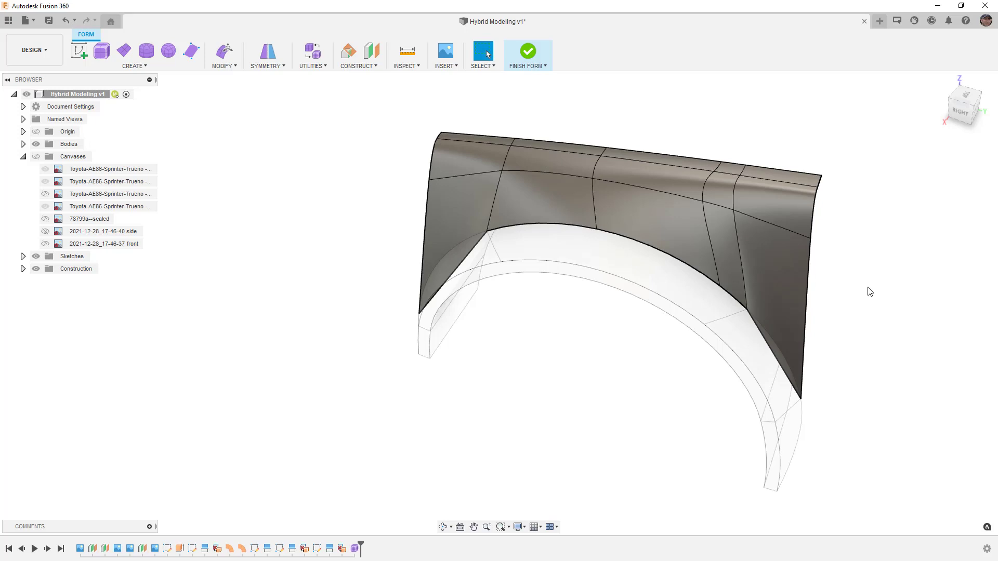
middle_click_drag(832, 301, 779, 270, "shift")
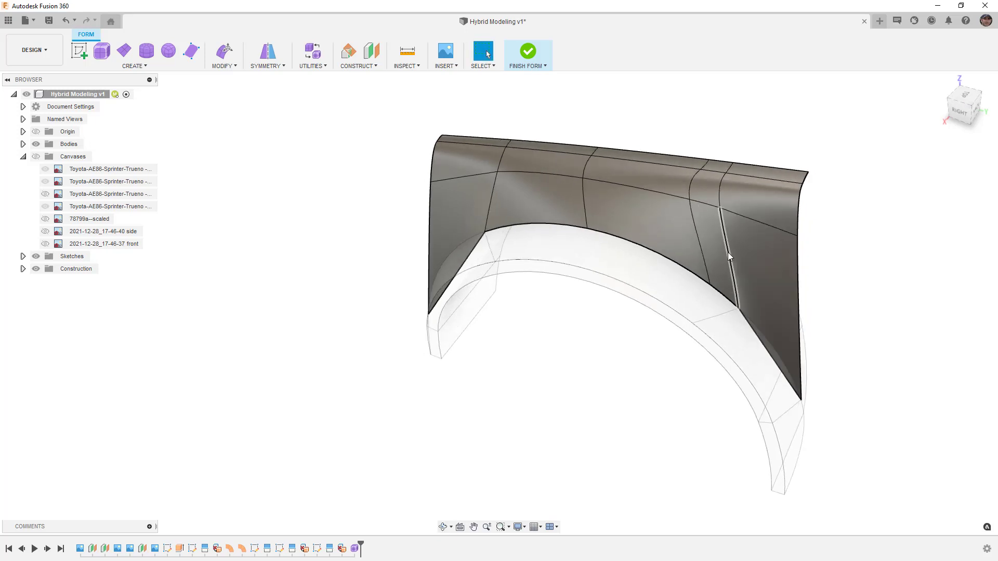
left_click(728, 252)
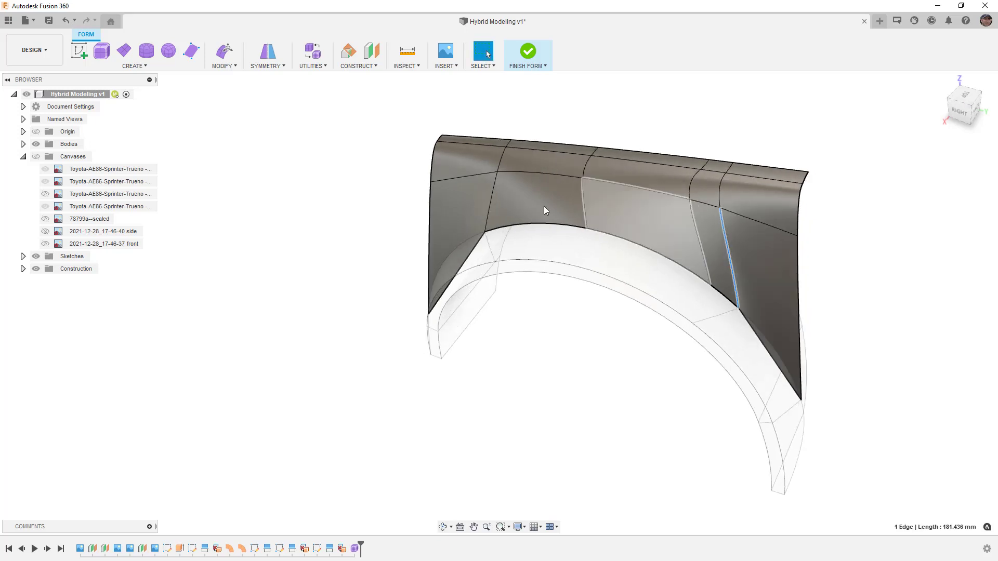
left_click(235, 67)
left_click(248, 221)
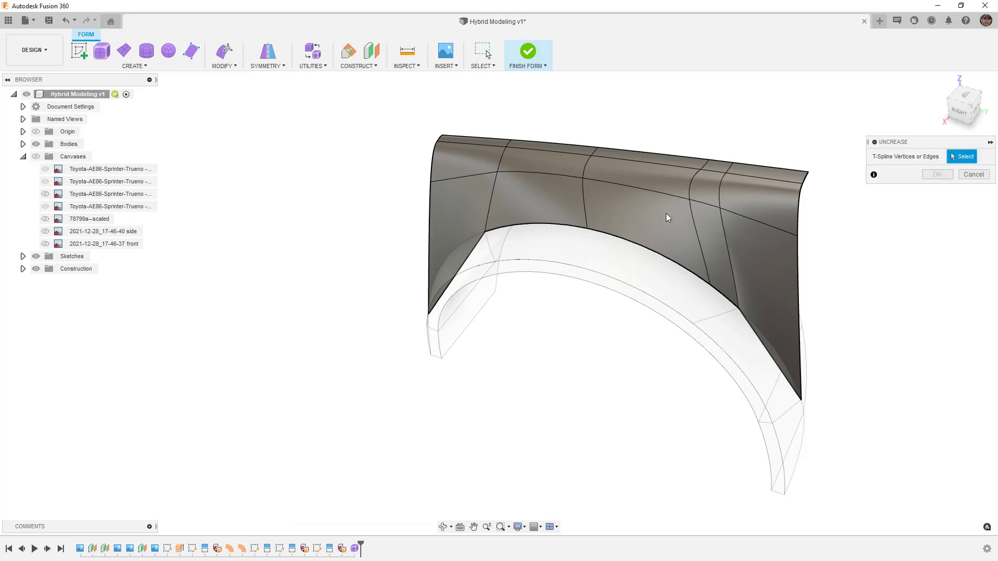
left_click(974, 174)
left_click(311, 66)
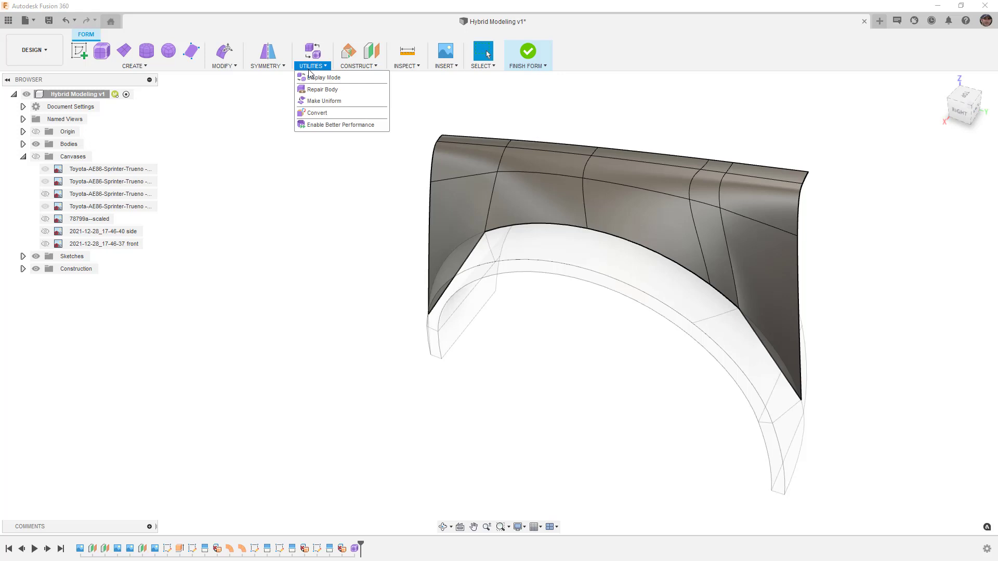
left_click(322, 90)
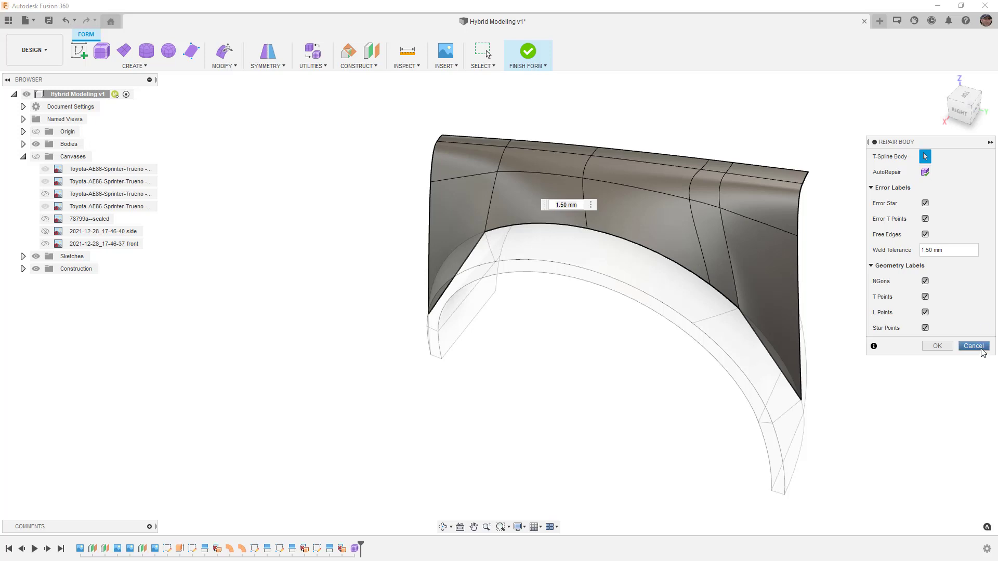
left_click(948, 347)
- Apply Make Uniform to the fender's T-spline body
left_click(314, 65)
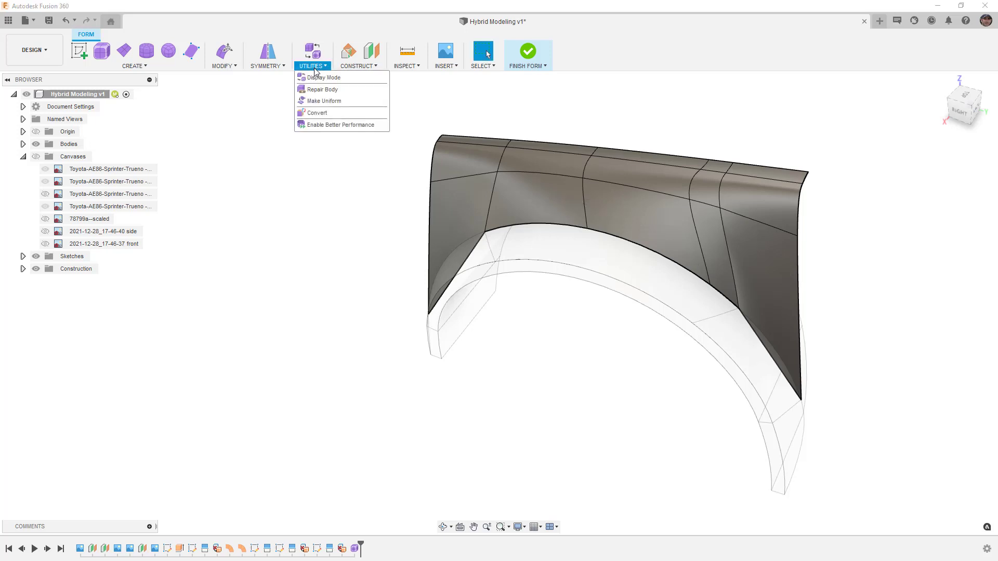
left_click(322, 89)
left_click(708, 238)
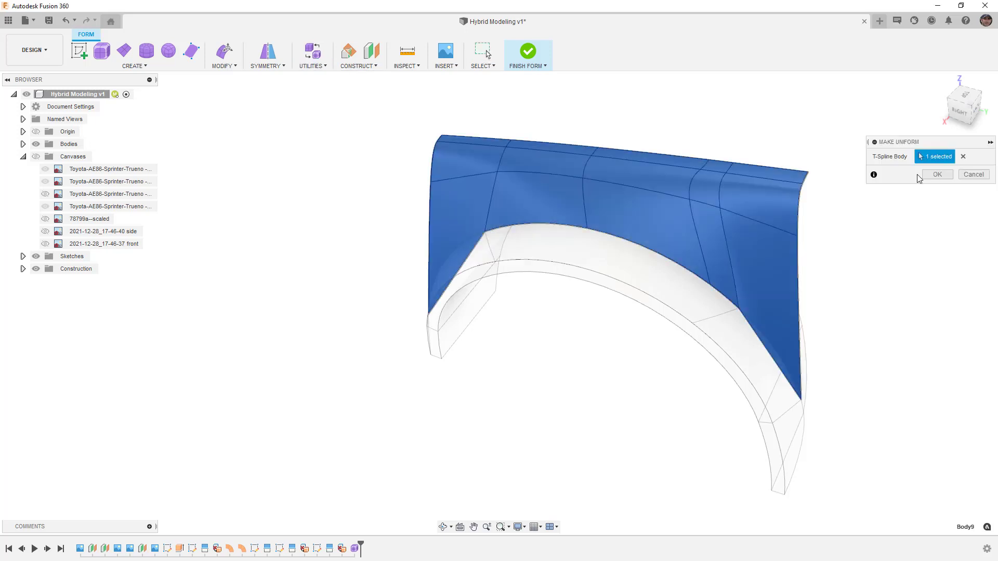
left_click(937, 174)
mouse_move(766, 285)
middle_mouse_down("shift")
mouse_move(783, 285)
mouse_move(772, 270)
mouse_move(750, 272)
mouse_move(755, 265)
middle_mouse_up("shift")
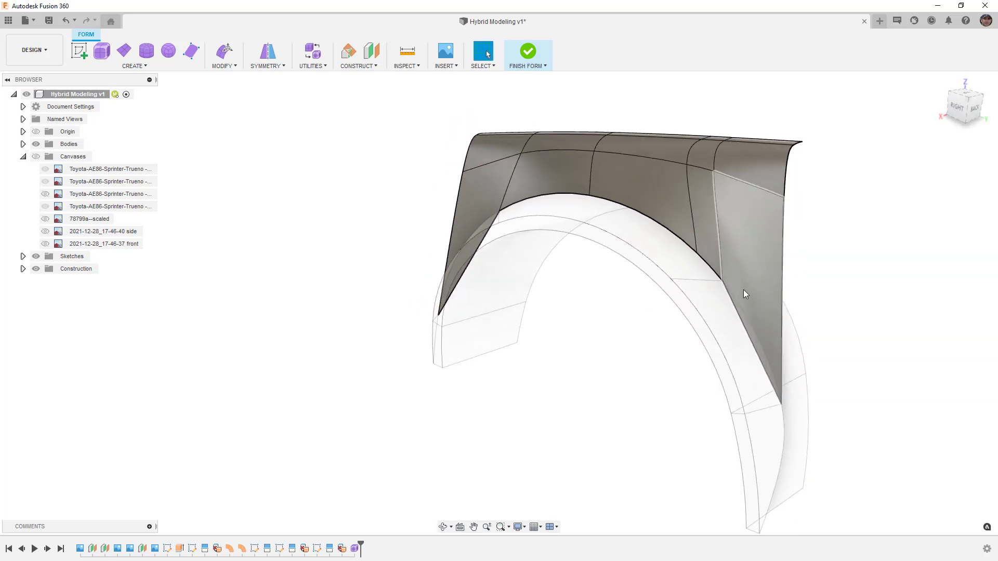
- Delete the fender form's two cross edge lines that meet the wheel arch opening near its rear and front ends
scroll(722, 281, "up", 4)
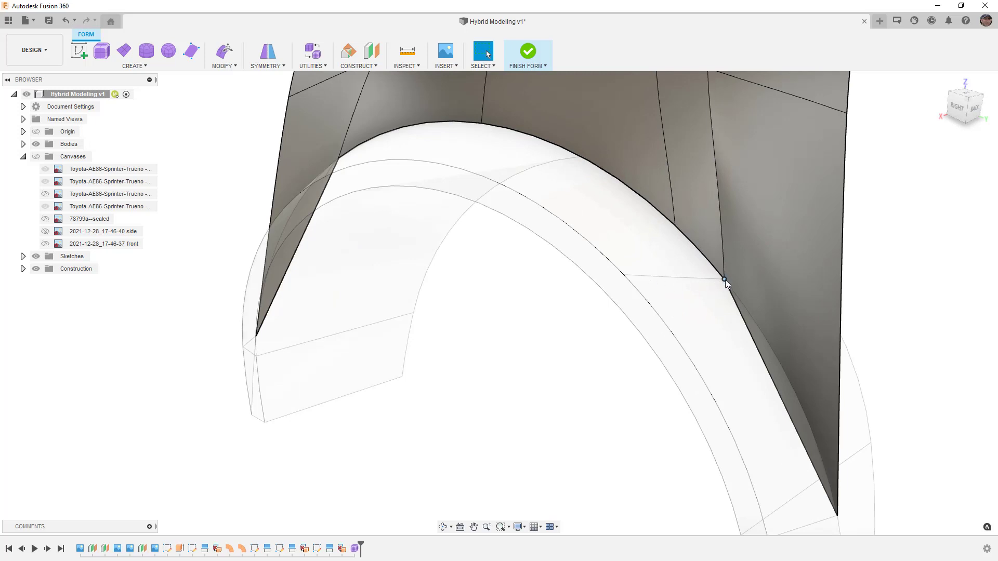
scroll(719, 286, "down", 2)
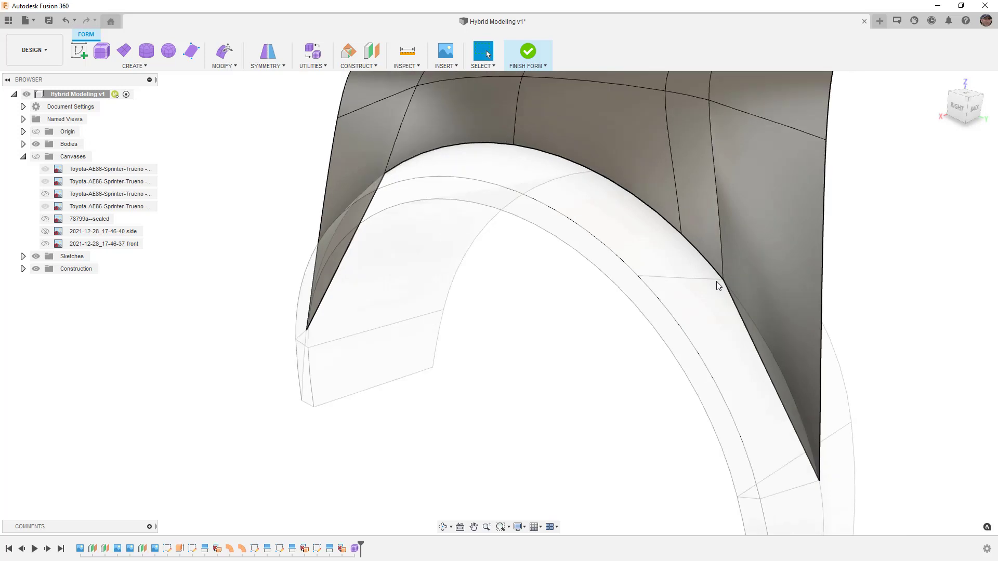
scroll(718, 286, "down", 2)
left_click(718, 221)
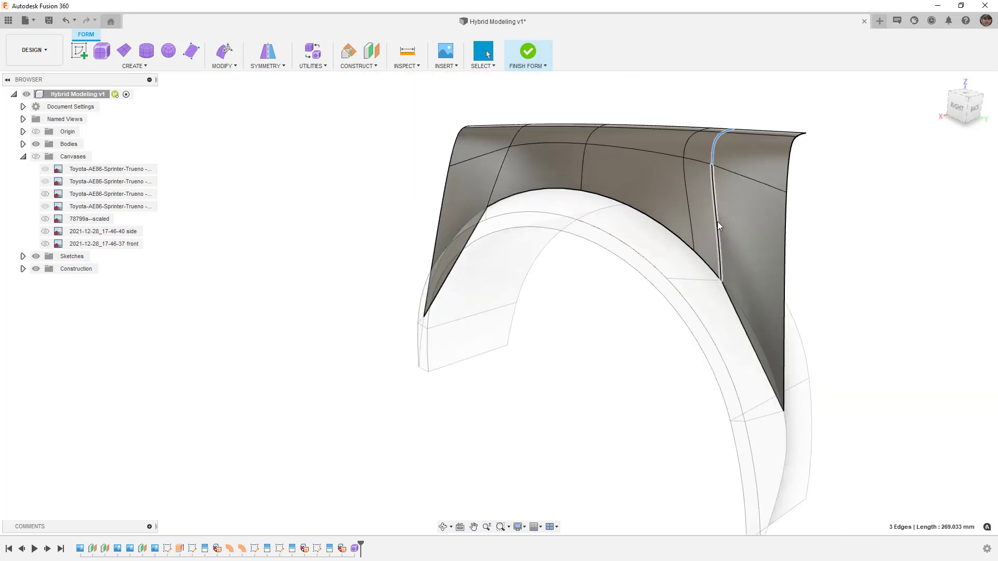
key("Delete")
middle_click_drag(697, 282, 672, 263, "shift")
left_click(507, 176)
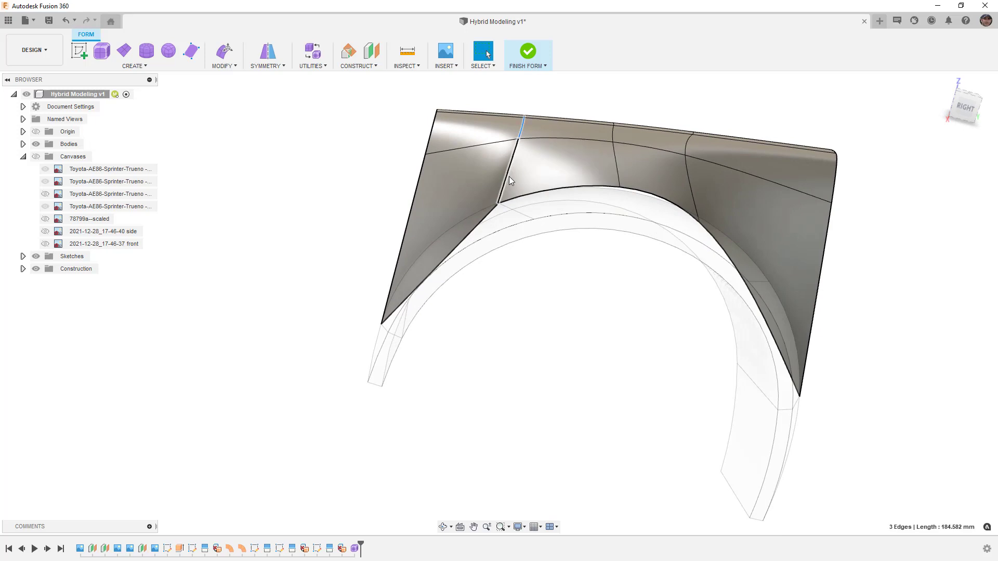
key("Delete")
middle_click_drag(646, 218, 637, 241, "shift")
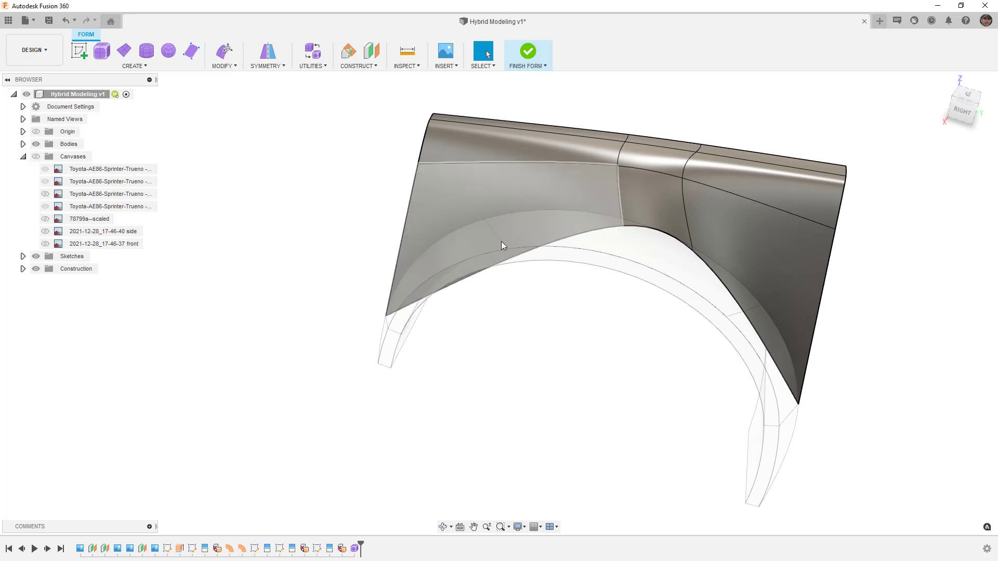
- Finish the form and hide the fender surface body Body6, leaving the wheel arch bodies shown
left_click(528, 53)
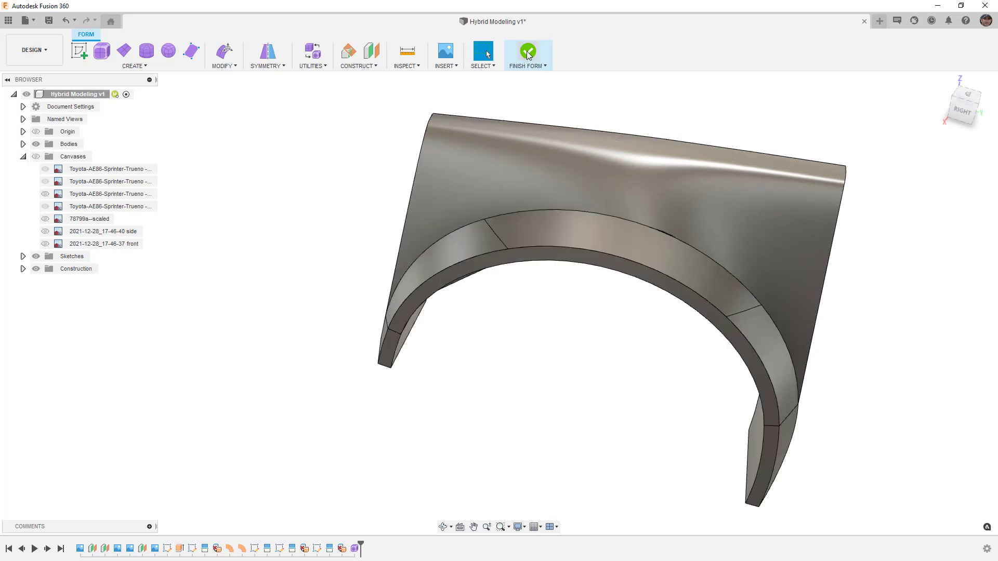
middle_click_drag(594, 190, 633, 171, "shift")
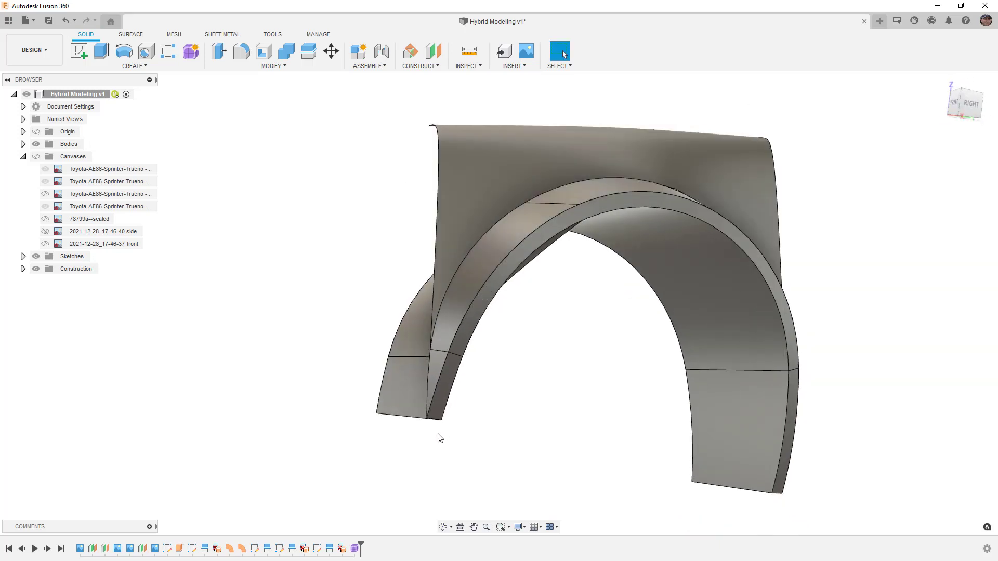
left_click(22, 144)
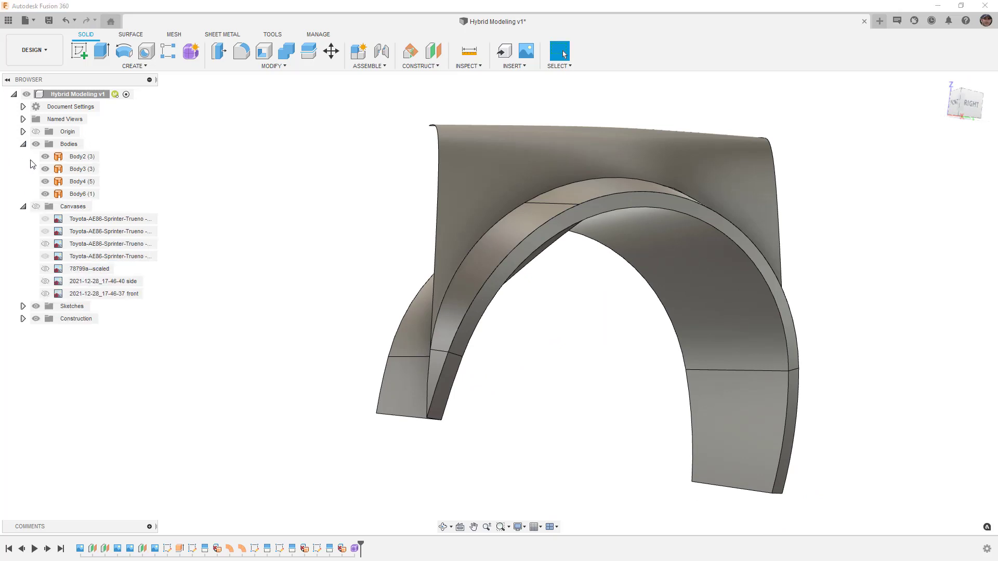
left_click(45, 194)
middle_click_drag(338, 254, 303, 256, "shift")
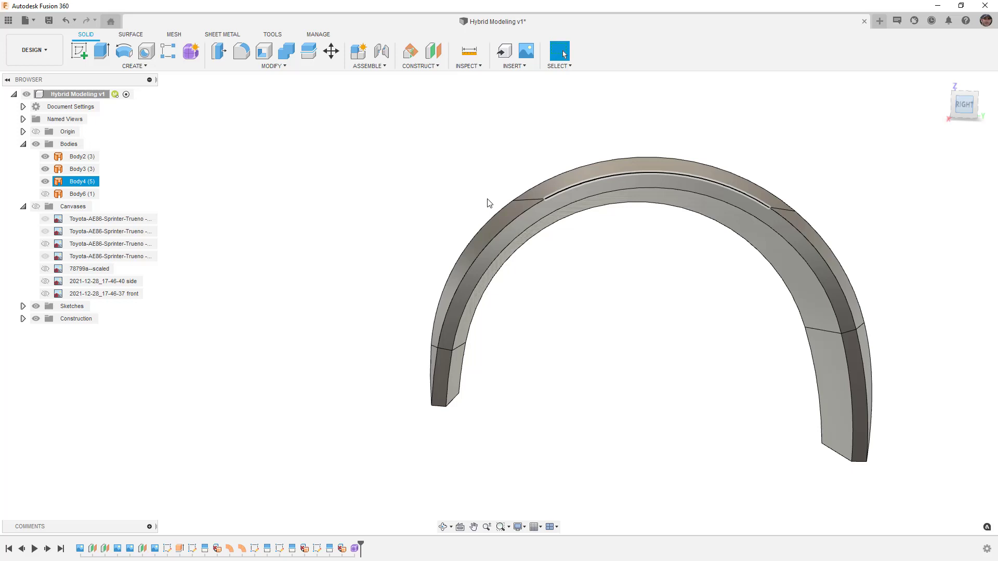
- Show the blueprint canvases in right view and compare the wheel arch's outer edges with the side drawing
left_click(489, 203)
left_click(36, 206)
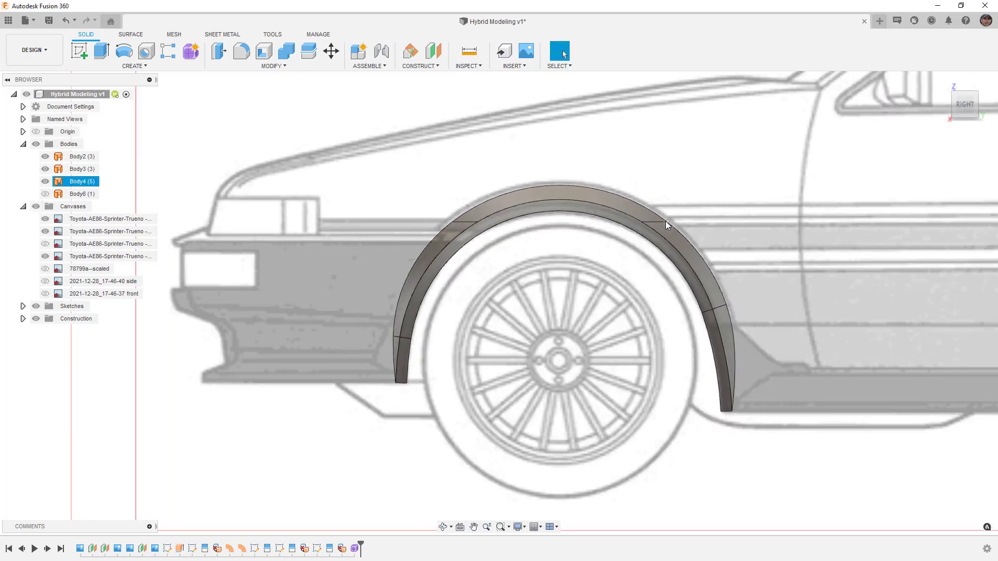
left_click(678, 229)
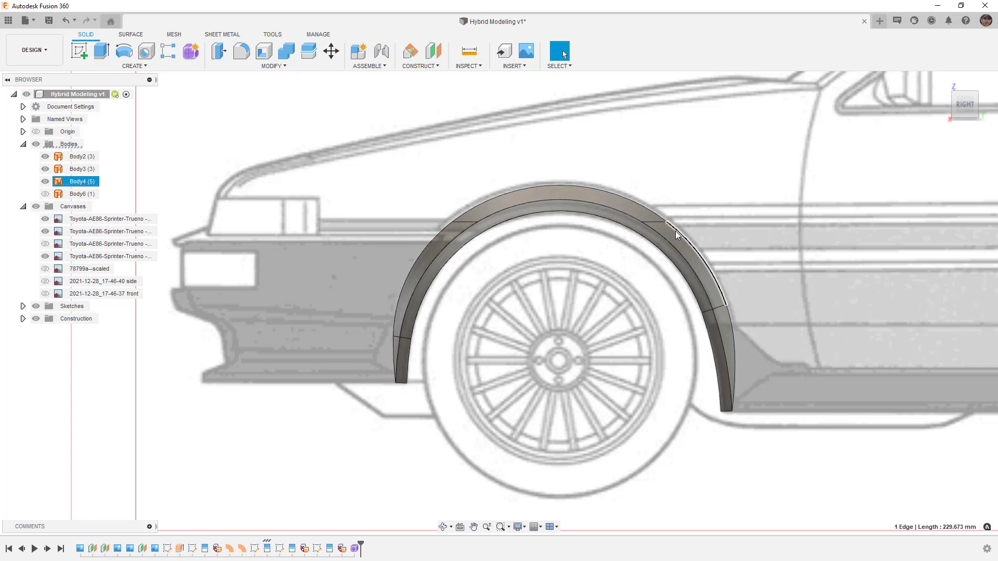
middle_click_drag(626, 233, 525, 230)
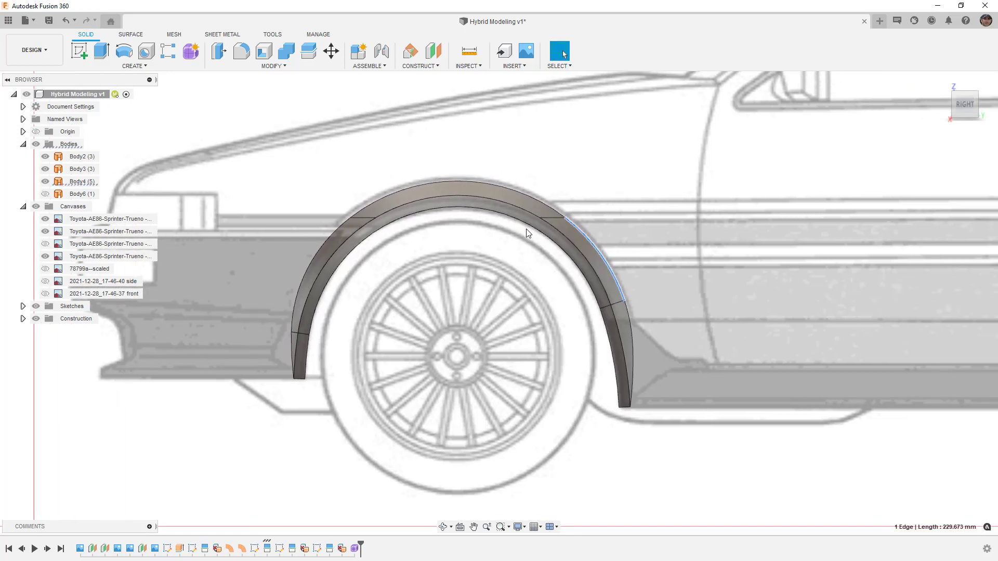
left_click(551, 209)
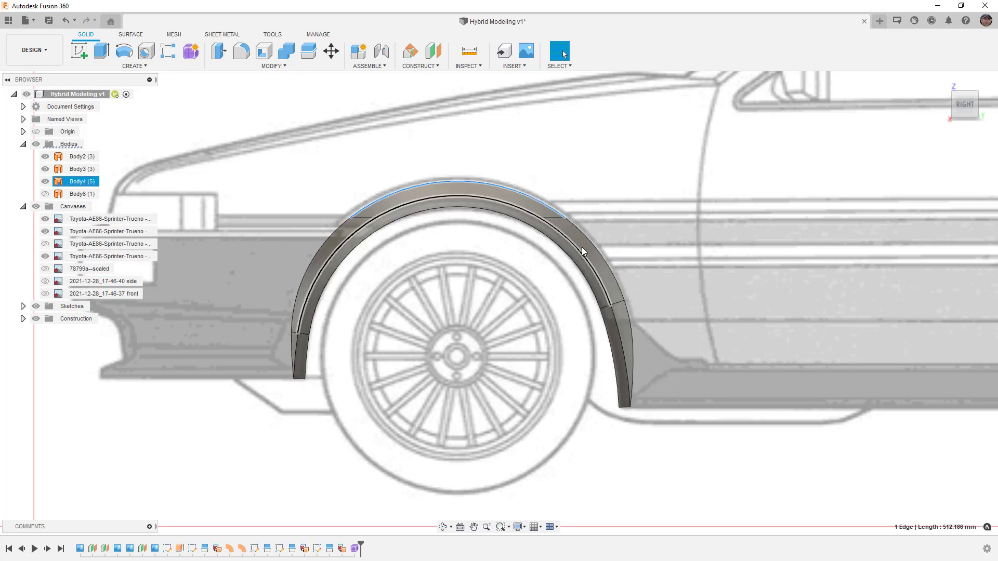
left_click(556, 218)
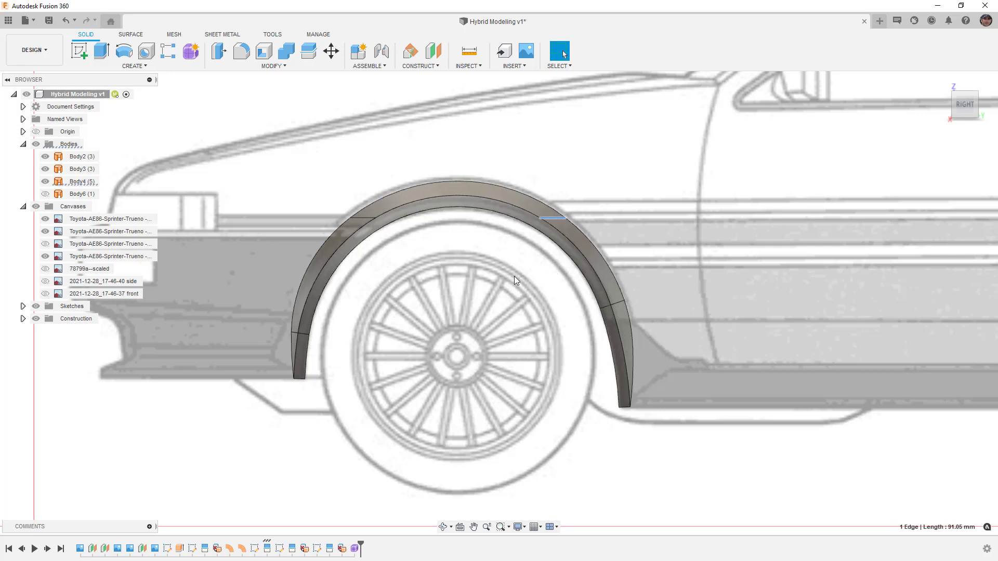
- Roll the timeline back to just before the SplitFace2 feature and check the wheel arch's outer face
left_click(267, 549)
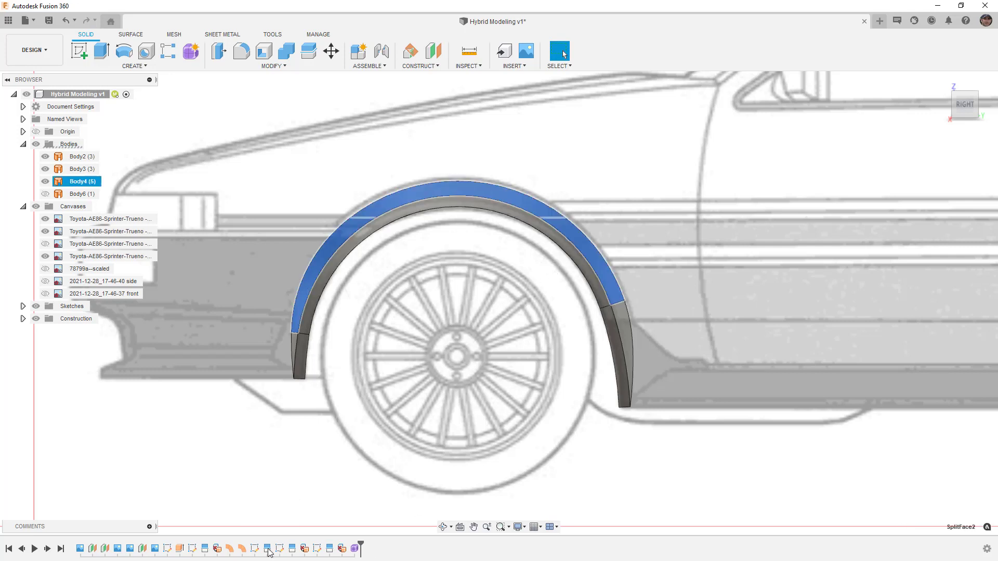
left_click_drag(361, 547, 261, 545)
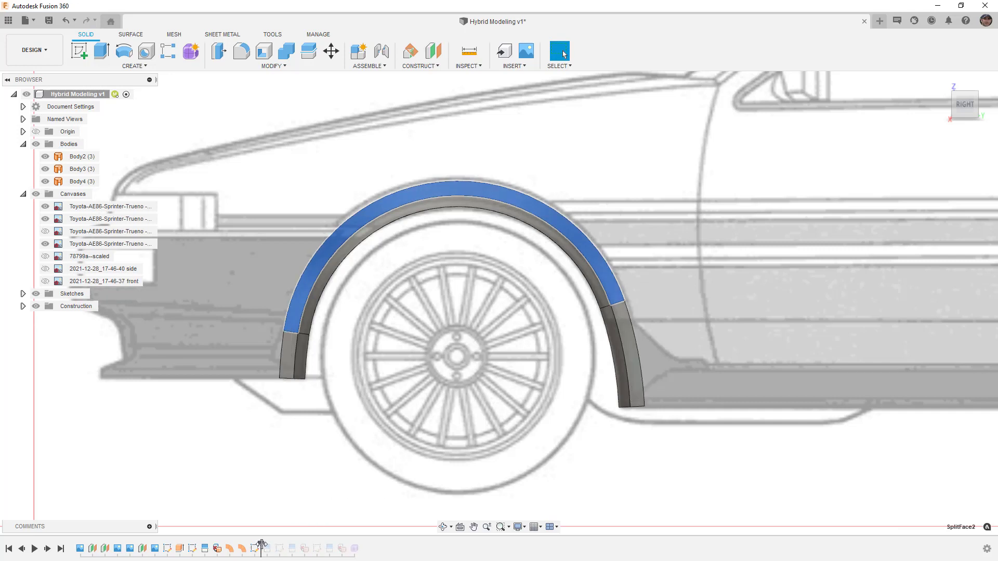
left_click(398, 226)
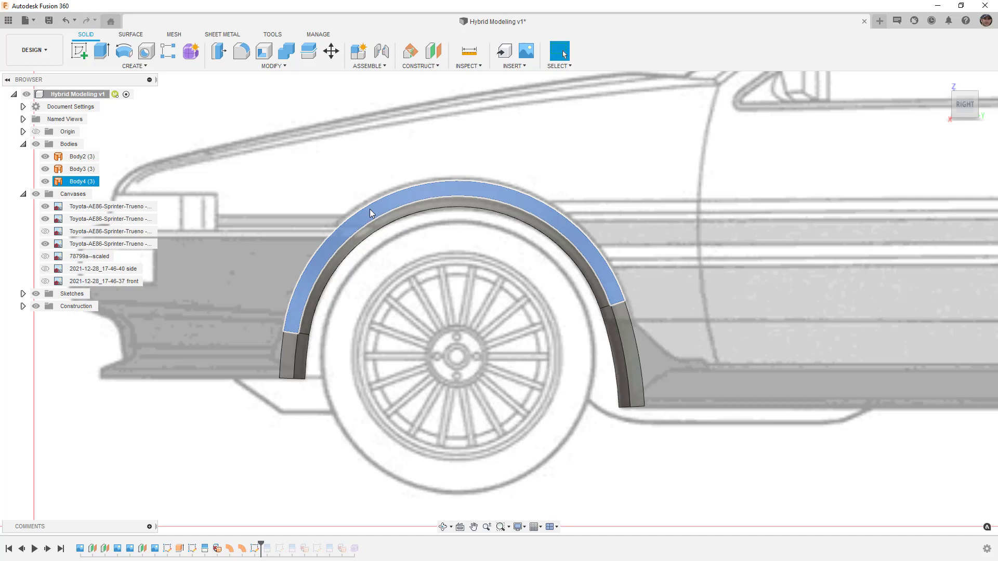
left_click(586, 250)
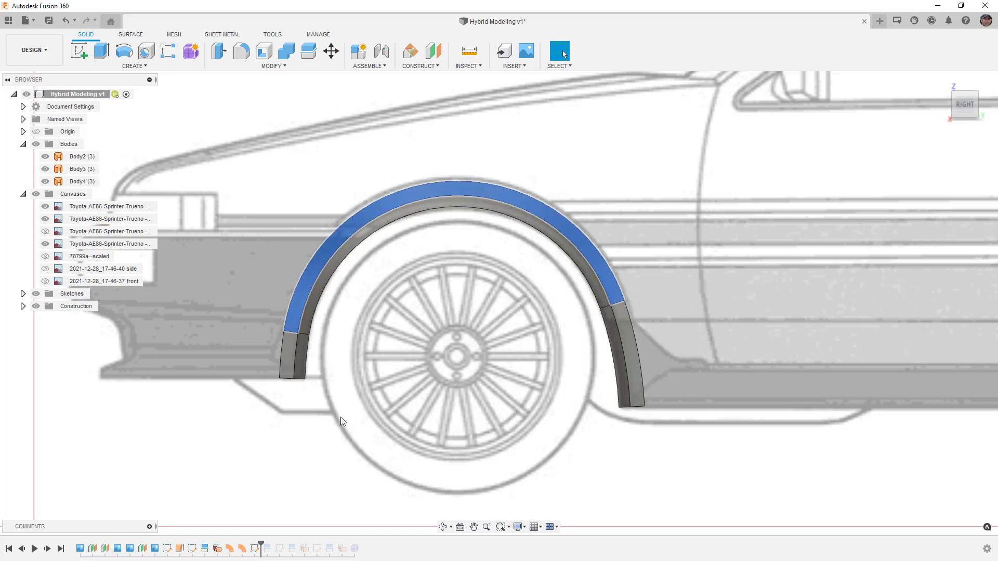
- Create a form and add a plane about 263 by 38 mm above the front wheel, with 2 length and 2 width faces
left_click(191, 51)
left_click(124, 51)
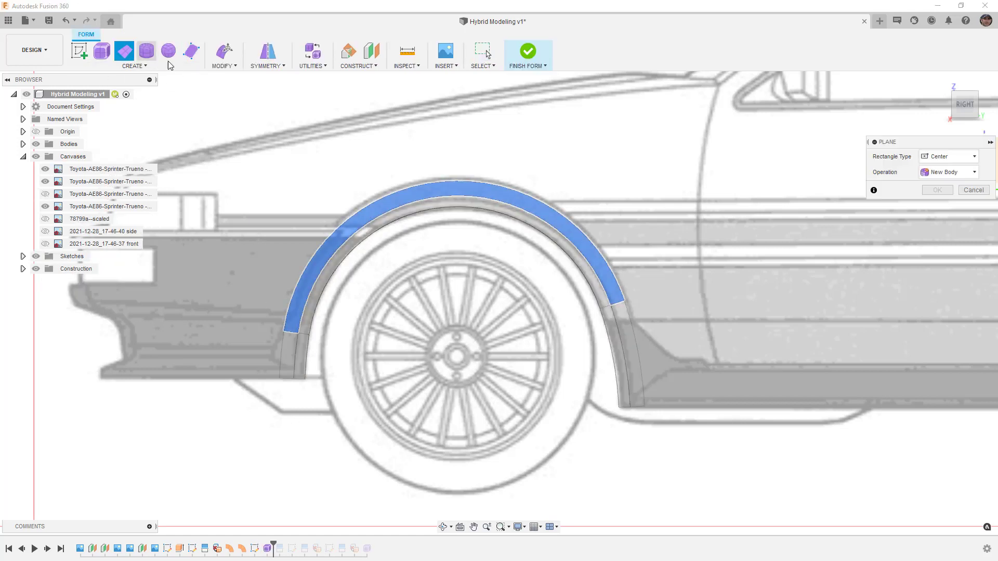
scroll(458, 171, "down", 5)
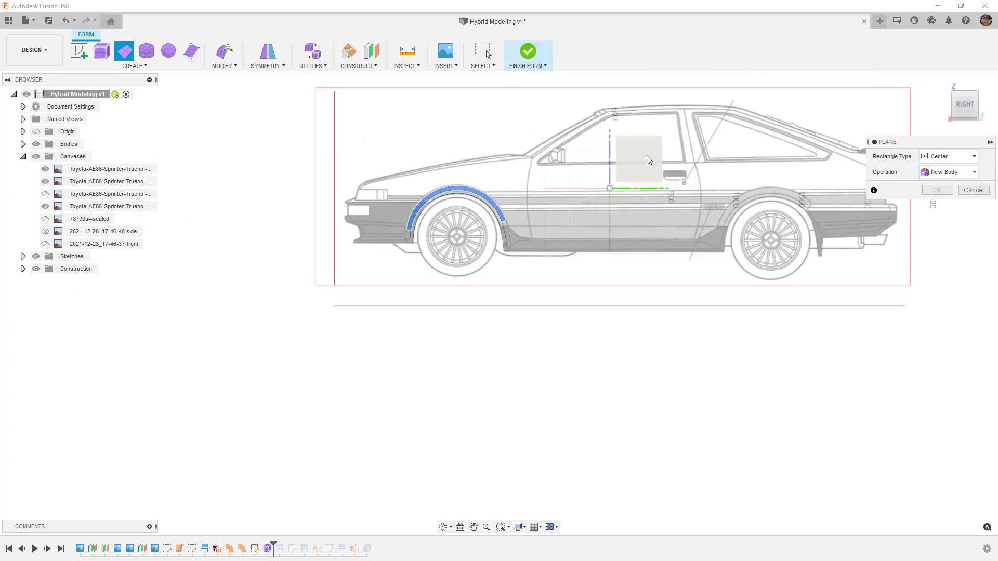
scroll(437, 157, "up", 4)
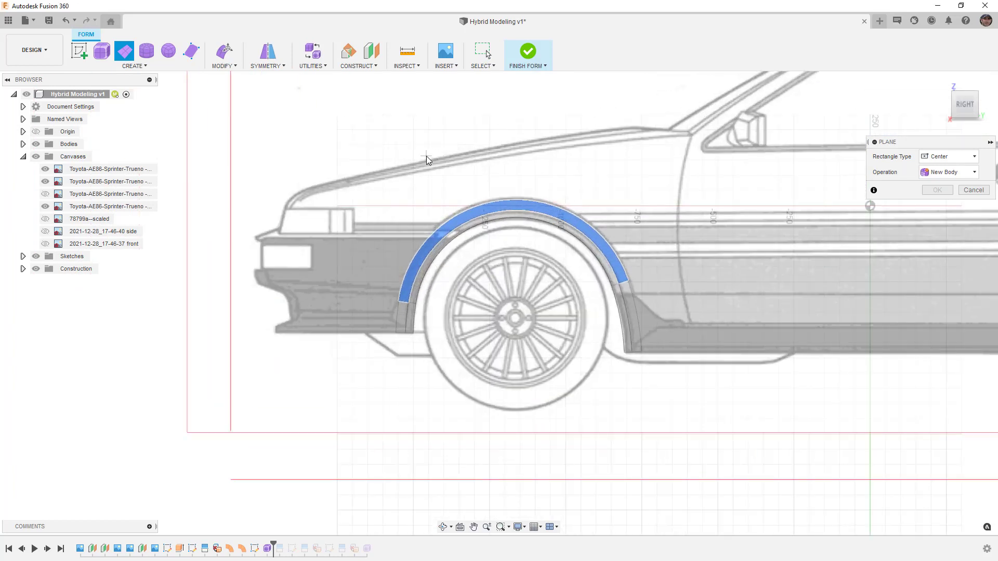
left_click(466, 161)
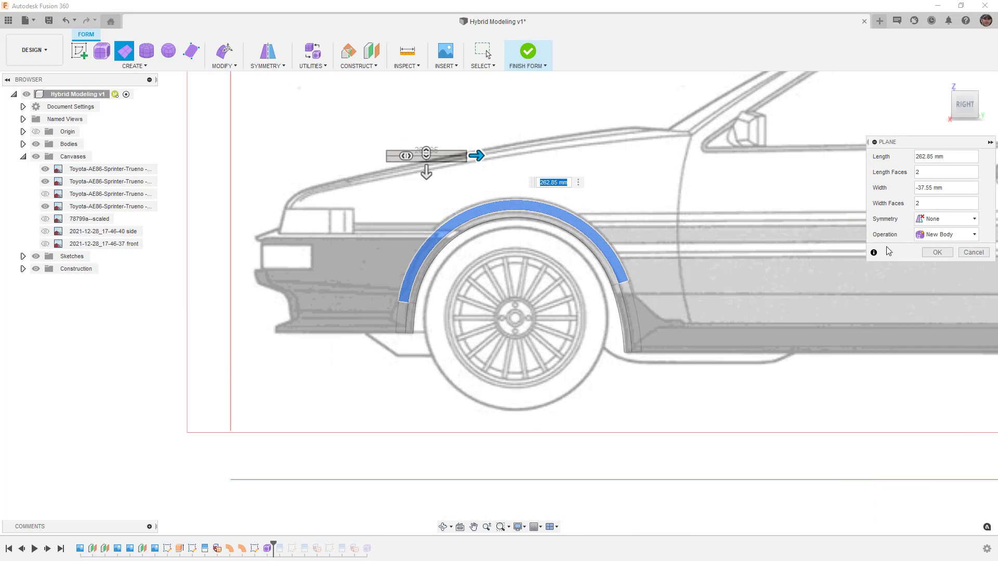
key("Return")
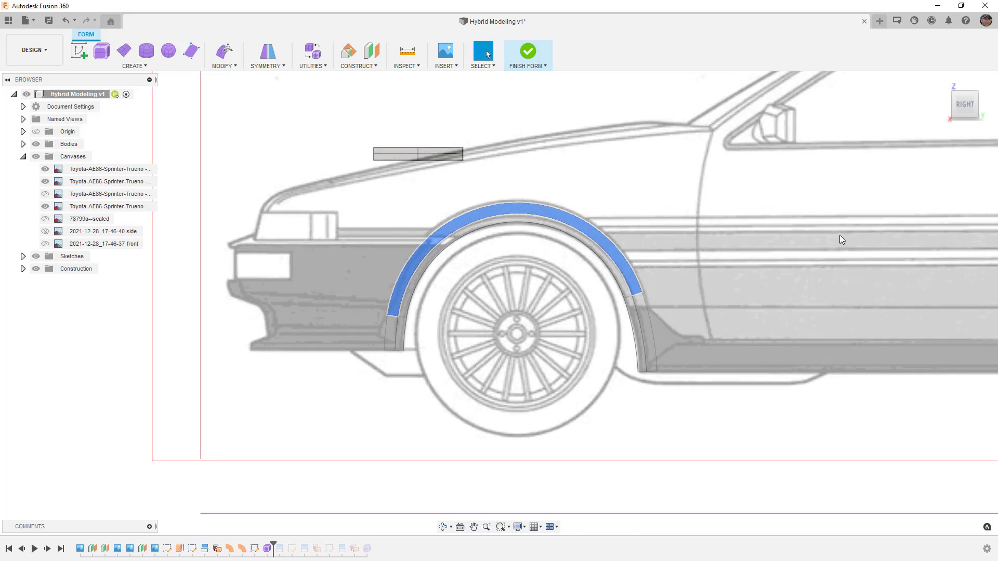
- Use Edit Form to move the whole plane about 253 mm rearward and 10 mm along the vertical, above the wheel arch
scroll(460, 154, "up", 2)
left_click(227, 54)
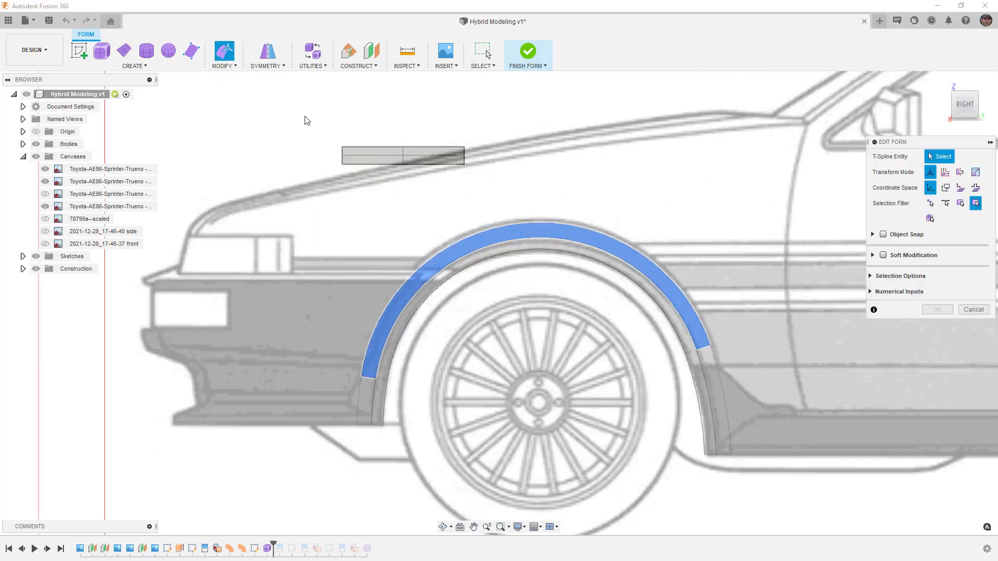
left_click_drag(307, 117, 521, 200)
left_click_drag(421, 144, 532, 140)
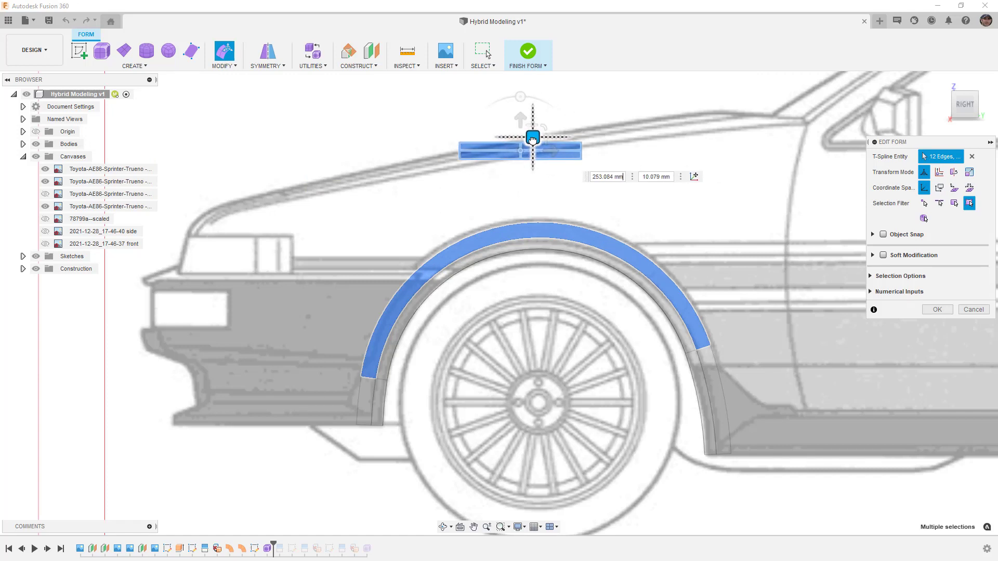
scroll(522, 183, "up", 3)
left_click(517, 180)
- Move the plane's front, rear and middle edge pairs vertically to follow the sloping fender line in the side blueprint
left_click_drag(407, 111, 464, 191)
left_click_drag(437, 131, 435, 138)
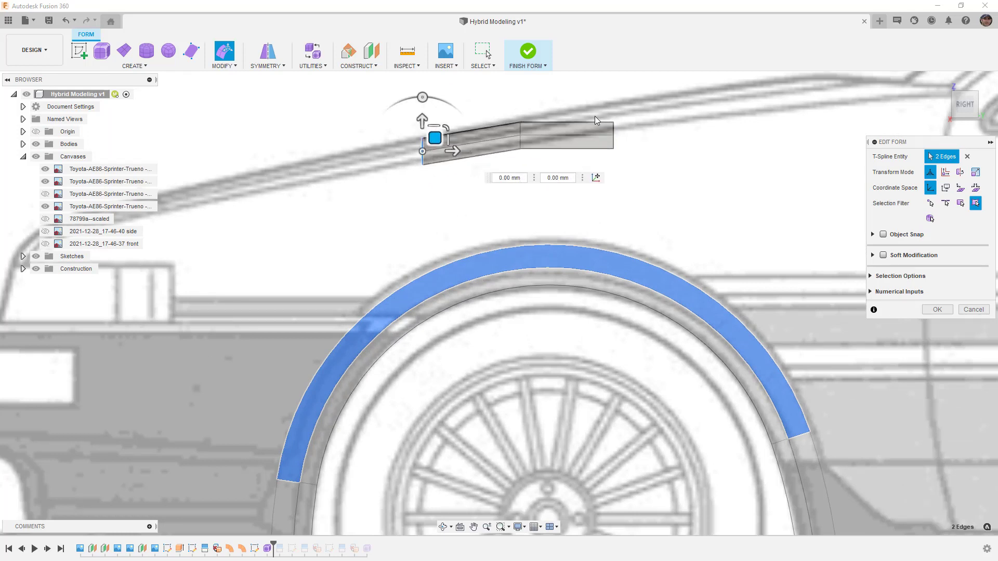
left_click_drag(595, 117, 640, 165)
left_click_drag(625, 121, 626, 102)
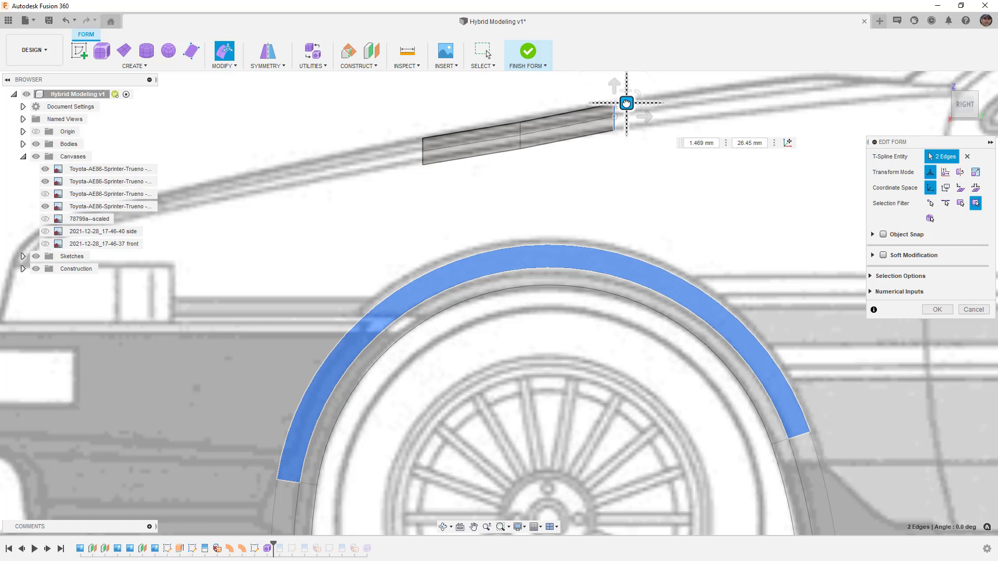
left_click(520, 125)
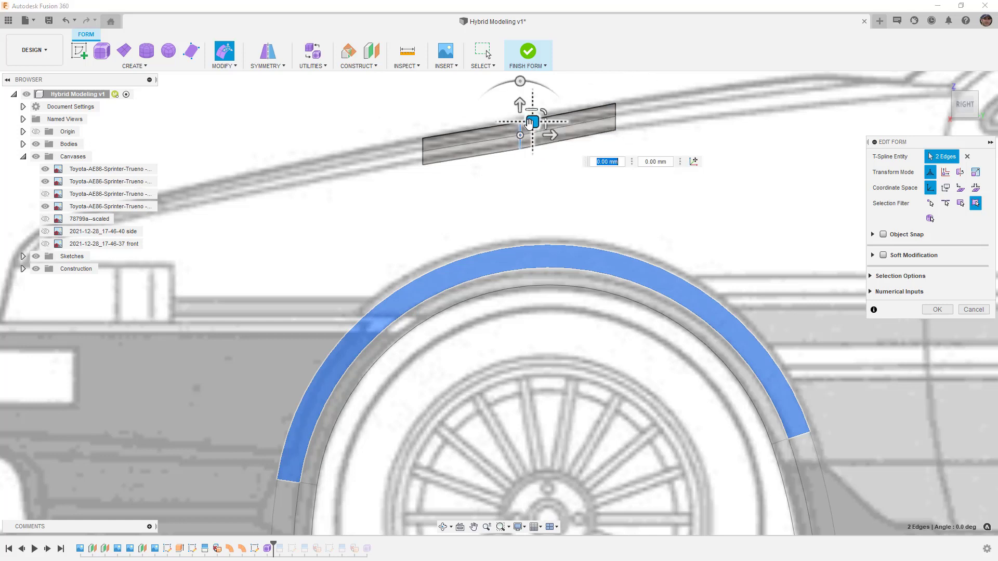
left_click_drag(531, 126, 529, 118)
left_click(528, 204)
- Move the whole plane 750 mm sideways in front view, out to the fender's upper outline
scroll(528, 204, "down", 2)
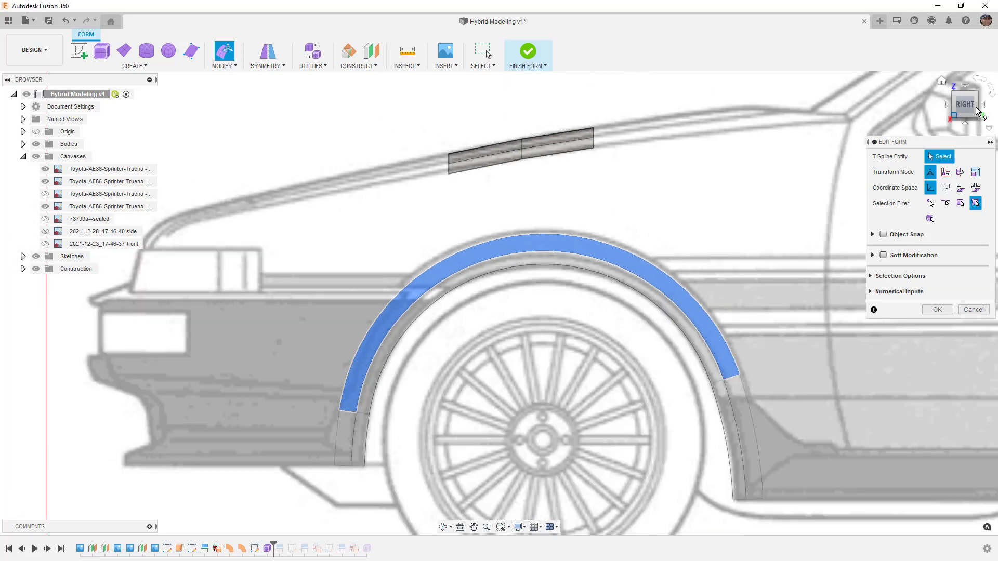
left_click(948, 103)
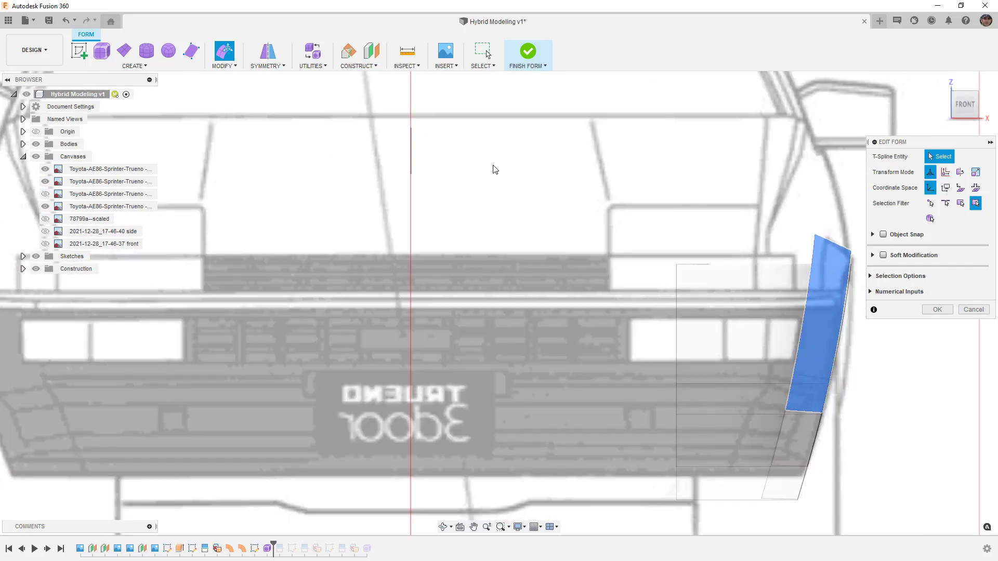
left_click_drag(384, 117, 460, 229)
left_click_drag(447, 150, 836, 159)
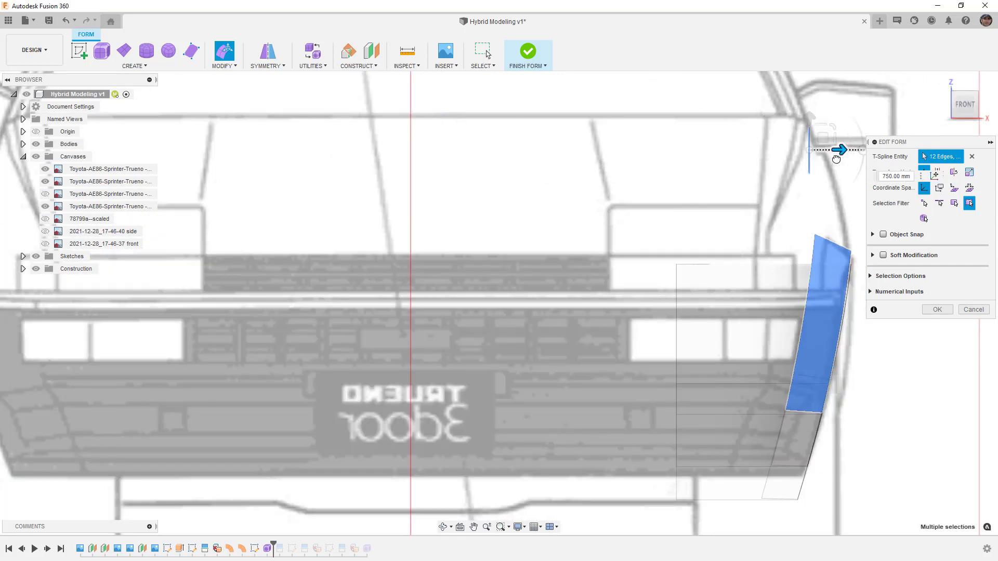
left_click(822, 187)
scroll(822, 186, "up", 3)
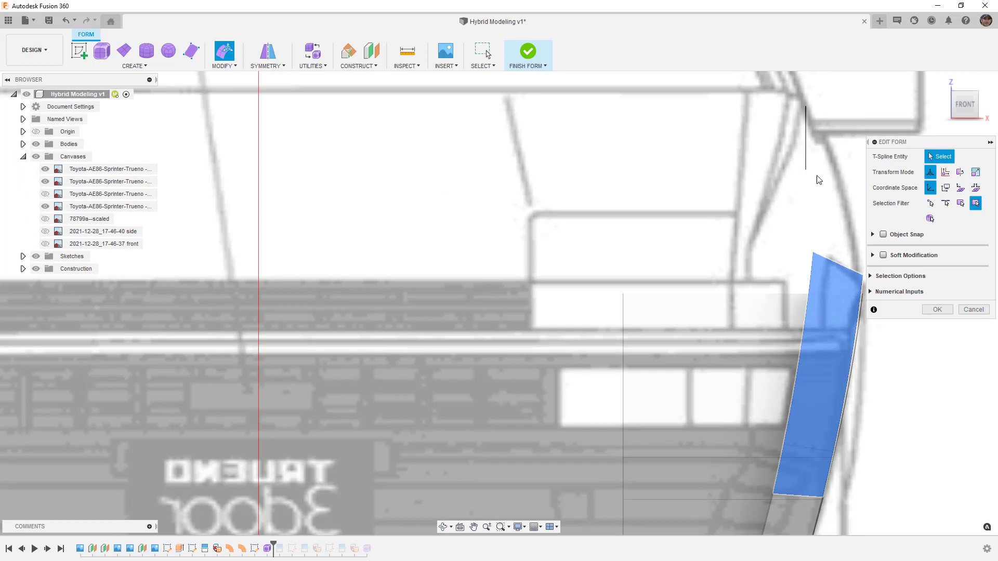
- Move the plane's front edge pair 25 mm inward in front view and adjust the edges to follow the fender's upper outline
scroll(818, 179, "down", 5)
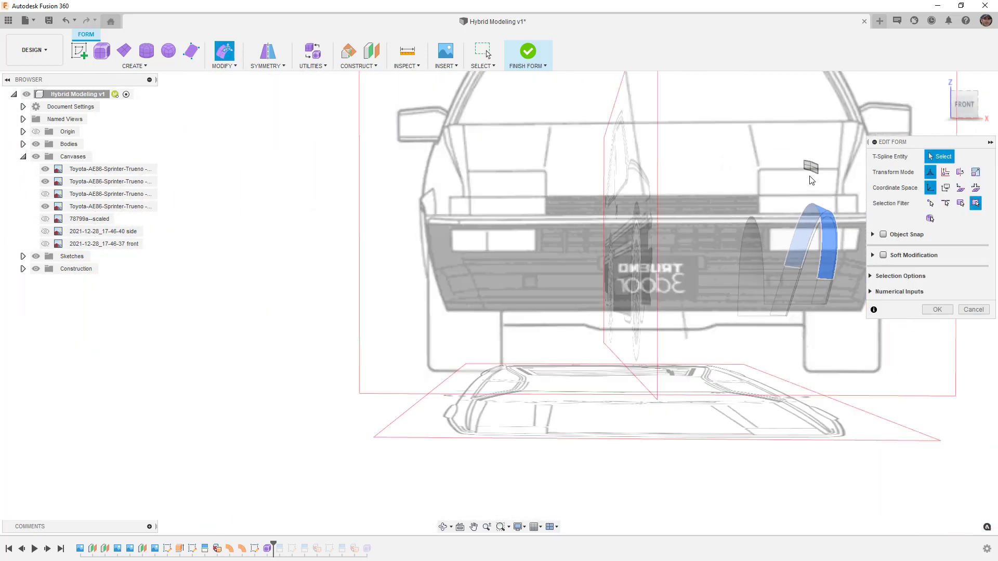
middle_click_drag(812, 181, 435, 220, "shift")
scroll(512, 198, "up", 2)
double_click(511, 193)
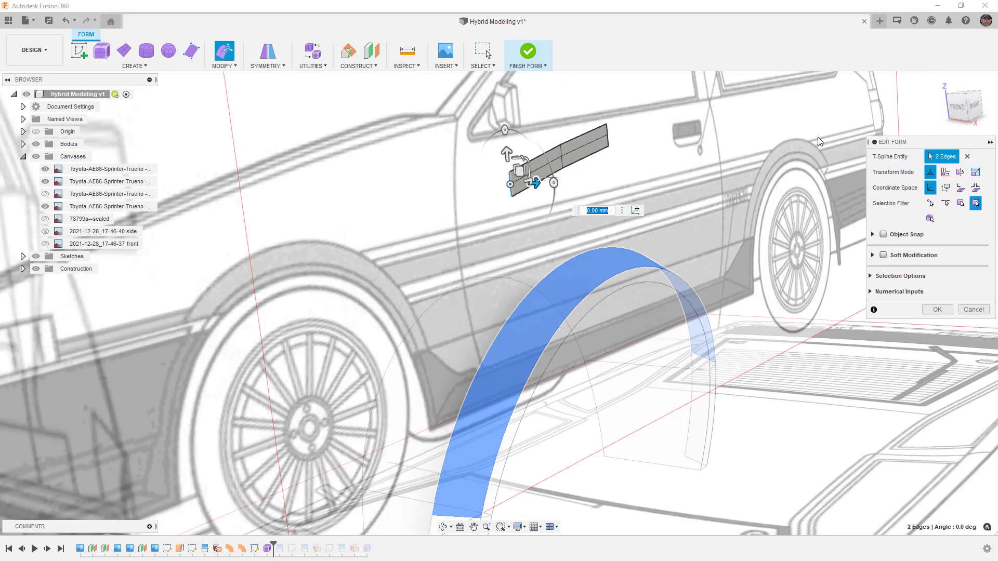
left_click(961, 109)
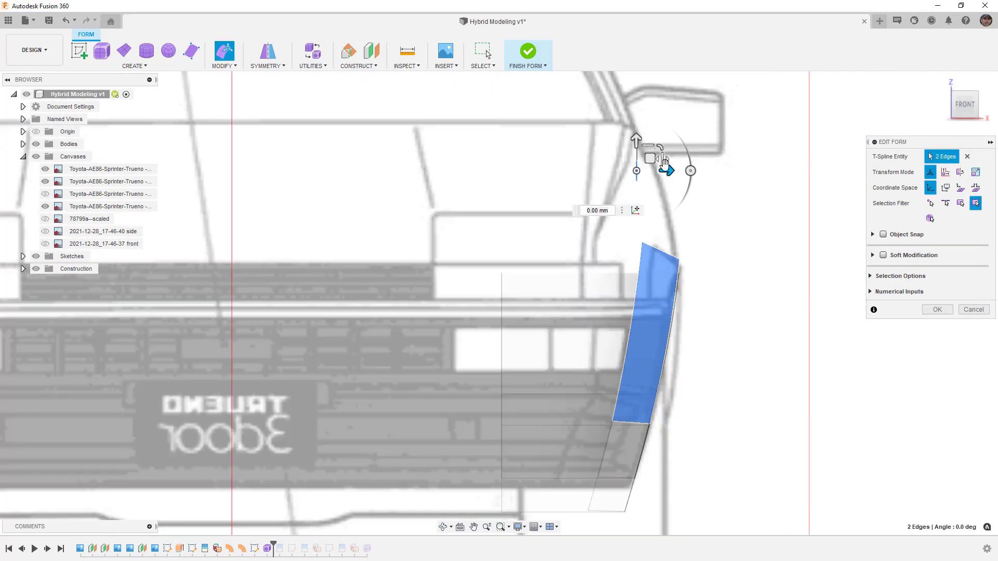
left_click_drag(670, 174, 622, 179)
scroll(620, 186, "up", 3)
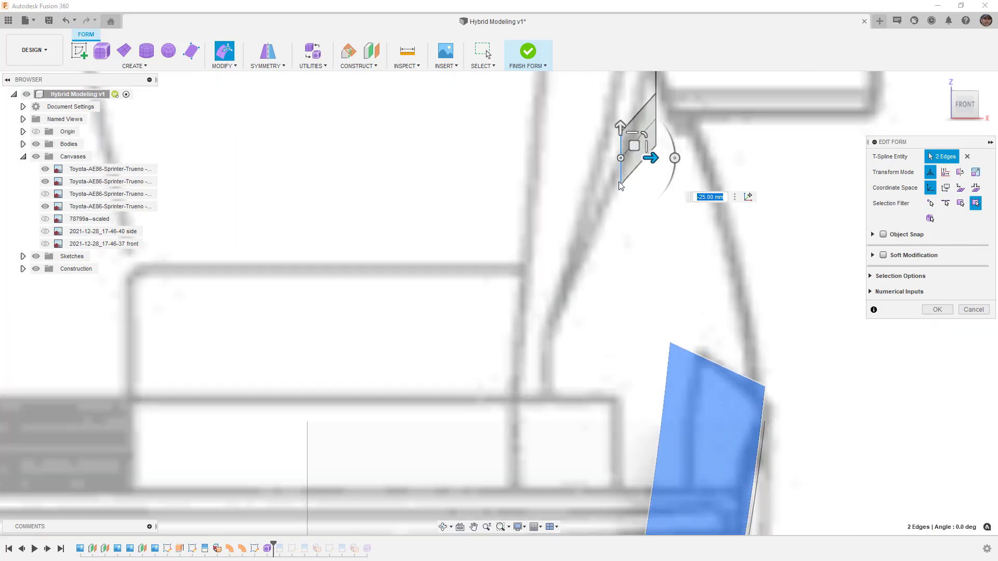
left_click_drag(634, 144, 643, 101)
middle_click_drag(642, 102, 609, 222)
- Move the plane's rear upper edge about 11 mm inward in front view and pull the edge below it inward
left_click(621, 196)
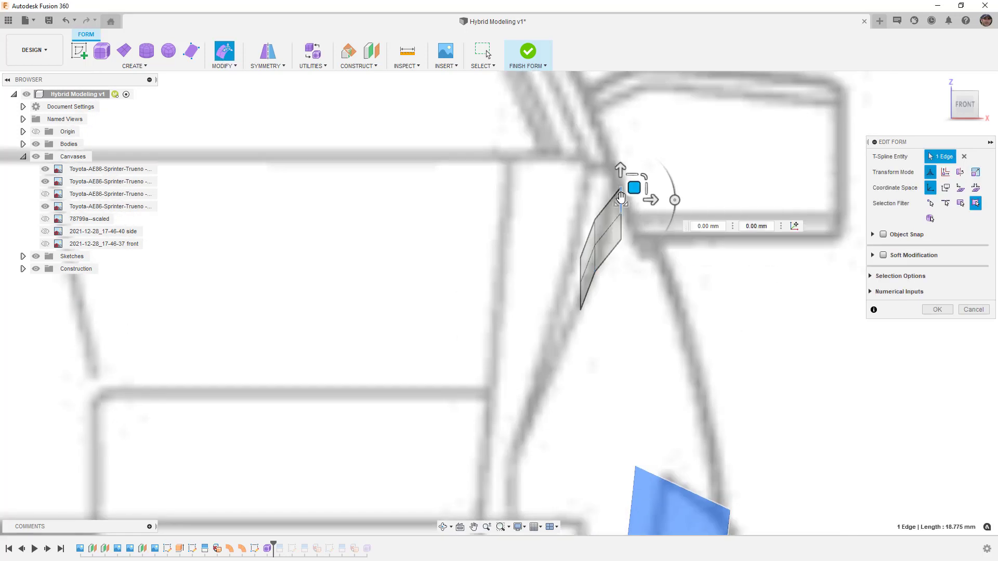
left_click_drag(634, 188, 619, 187)
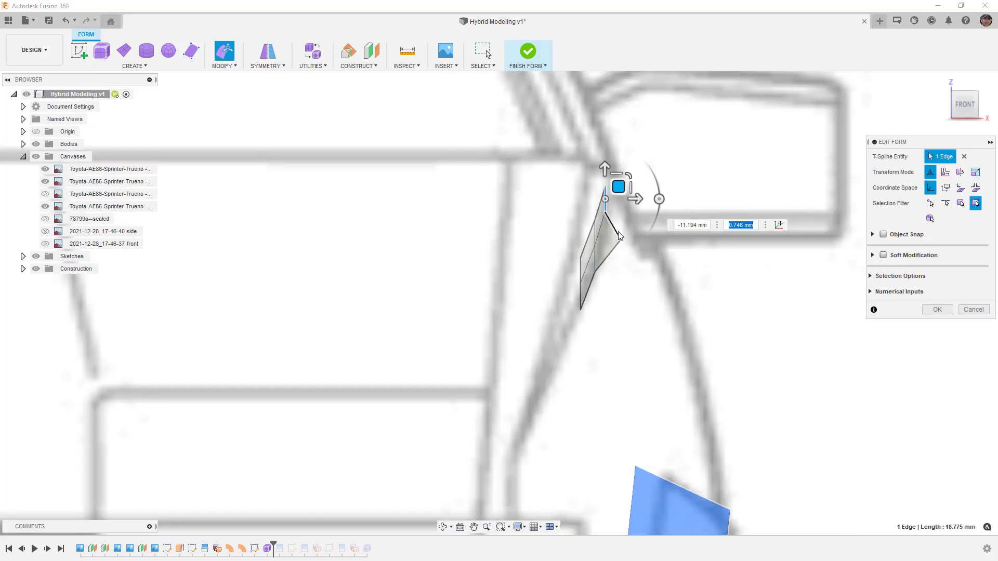
mouse_move(621, 242)
left_mouse_down()
mouse_move(629, 225)
mouse_move(607, 230)
left_mouse_up()
- Move the plane's long upper edge pair about 19 mm inward and 13 mm down, and the lower pair about 6 mm outward
double_click(597, 192)
left_click_drag(597, 192, 581, 227)
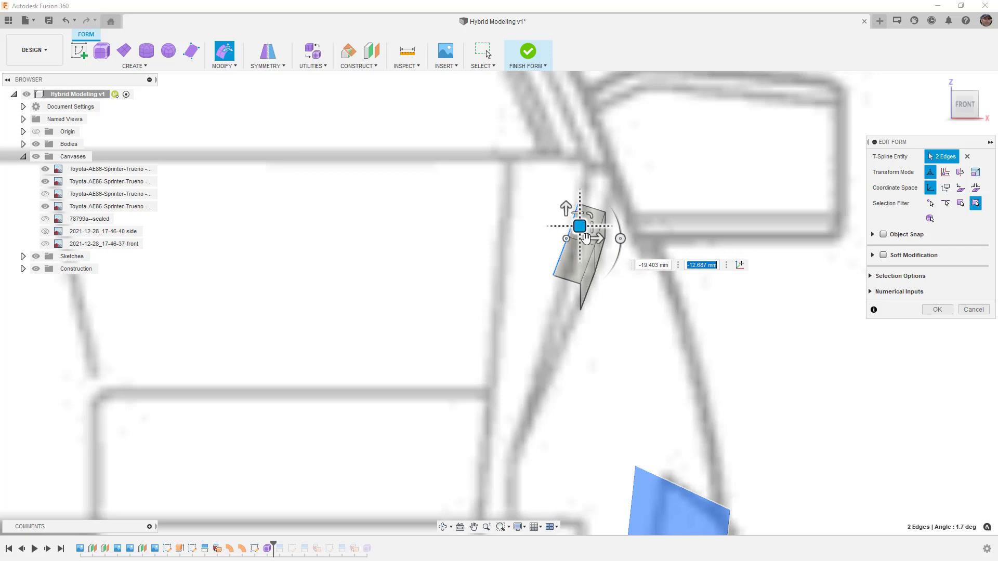
double_click(593, 281)
left_click_drag(608, 260, 617, 262)
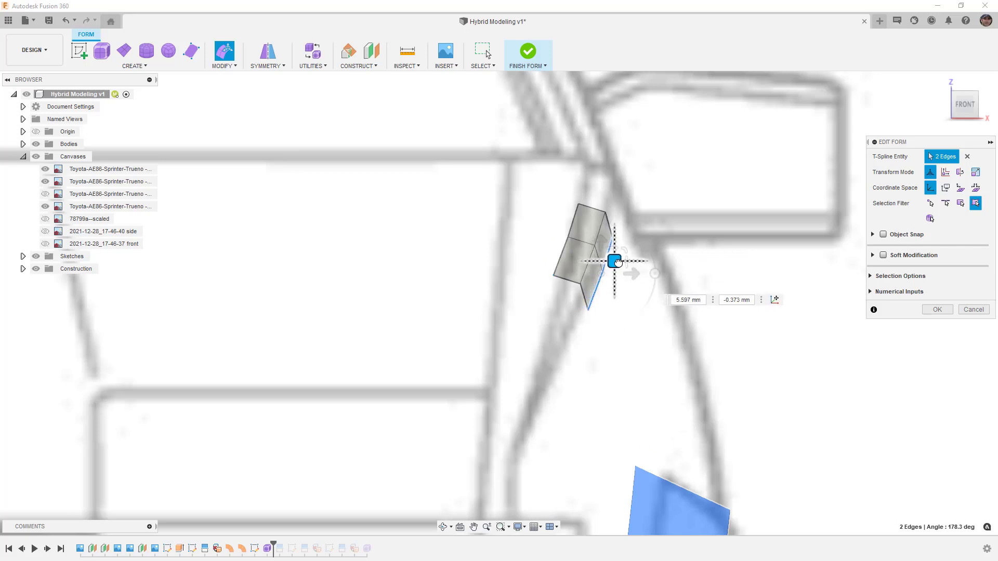
left_click(741, 211)
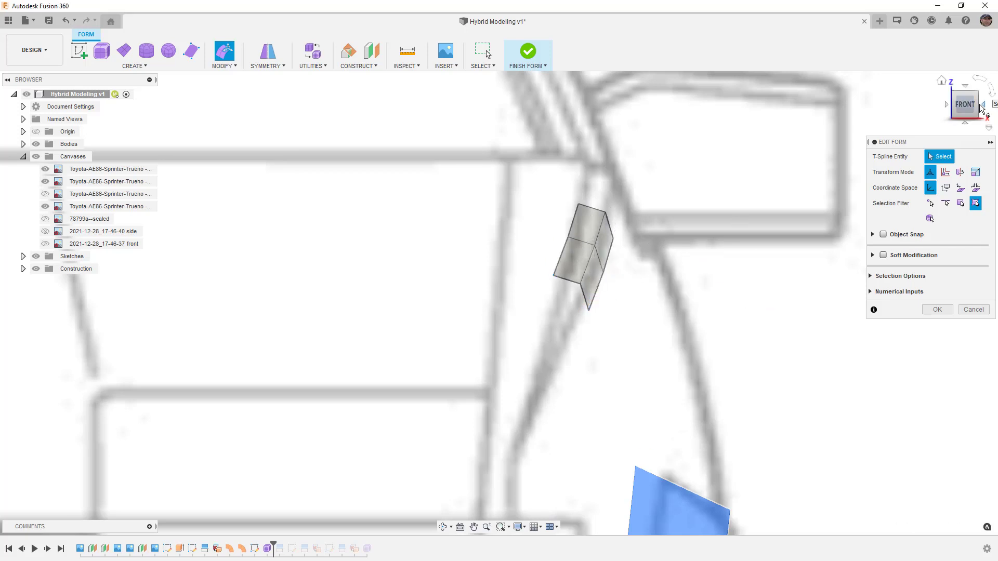
- In side view, extrude the front edge pair forward in two segments, about 260 mm forward and 50 mm down along the fender line
left_click(986, 108)
scroll(696, 202, "down", 4)
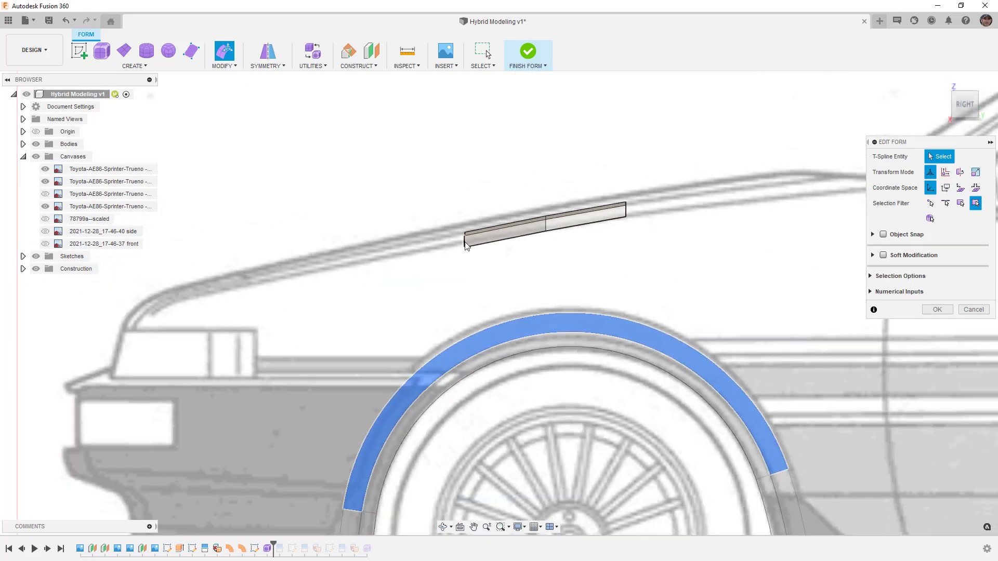
scroll(464, 247, "up", 3)
left_click(465, 243)
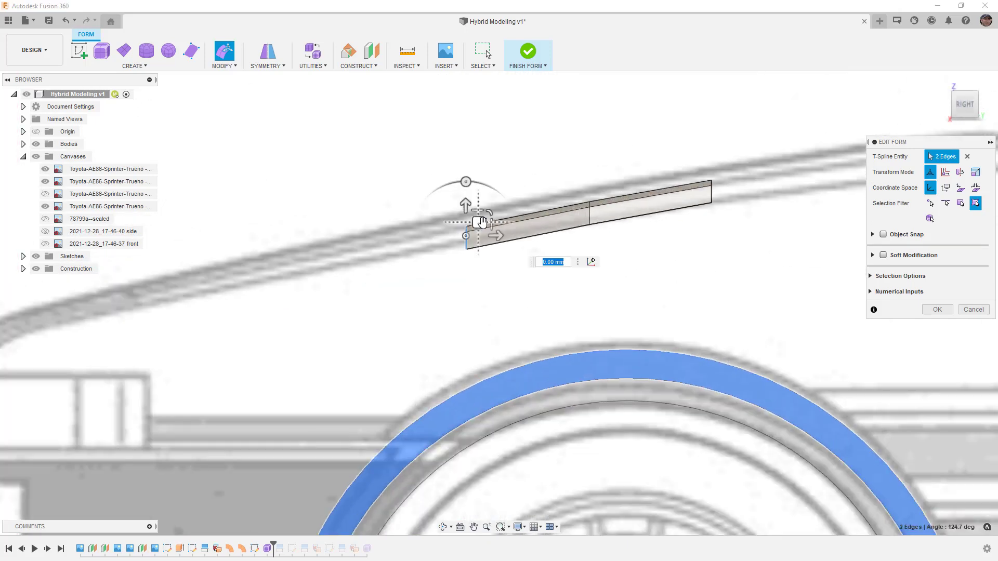
left_click_drag(480, 224, 244, 267)
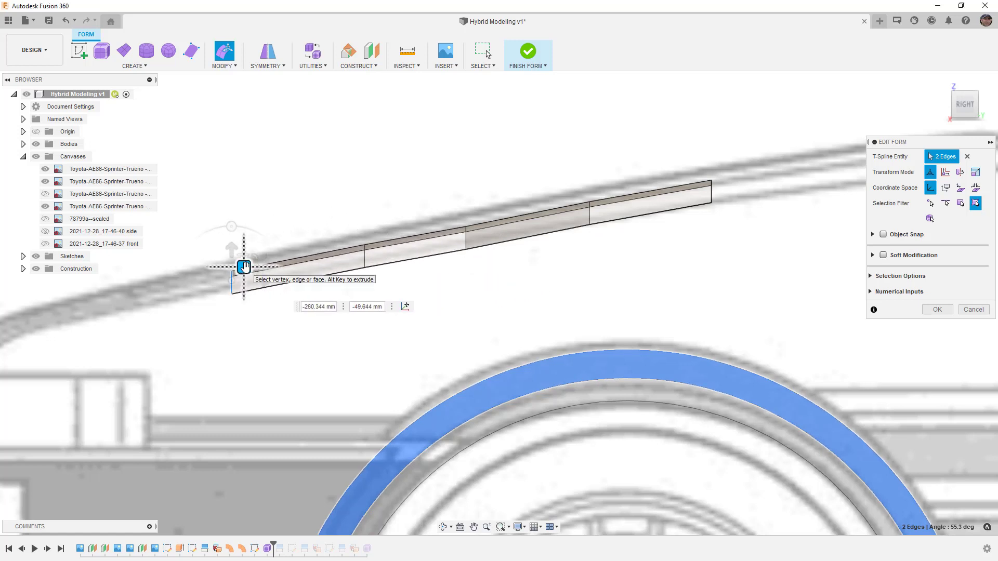
- Extrude the rear edge pair rearward in two segments along the fender line toward the windshield base
double_click(711, 198)
left_click_drag(712, 191, 833, 152)
middle_click_drag(795, 243, 549, 283)
left_click_drag(605, 192, 731, 180, "alt")
- Extrude the chain of six lower edges about 27 mm outward and 83 mm down in front view
double_click(691, 210)
scroll(681, 239, "down", 3)
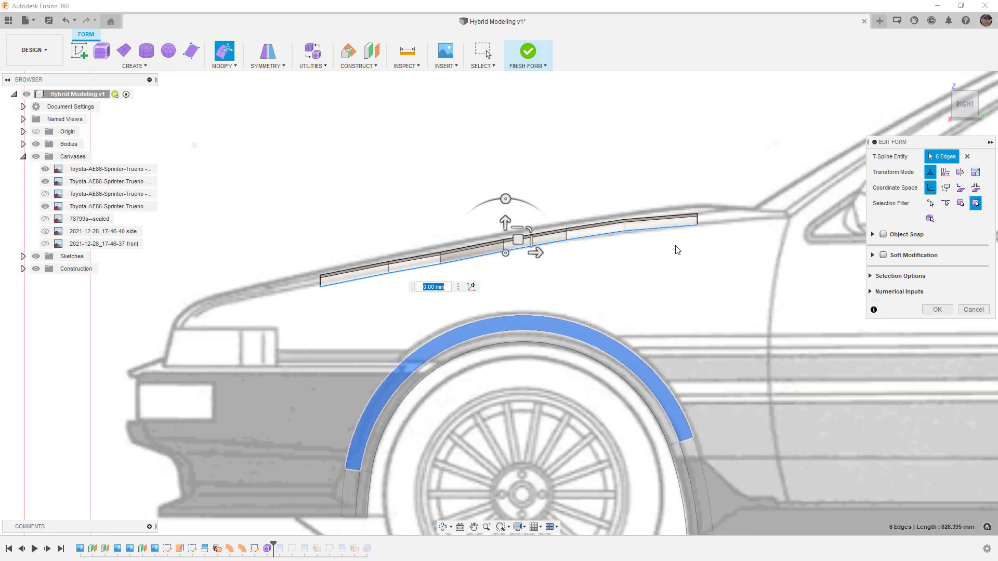
left_click(943, 102)
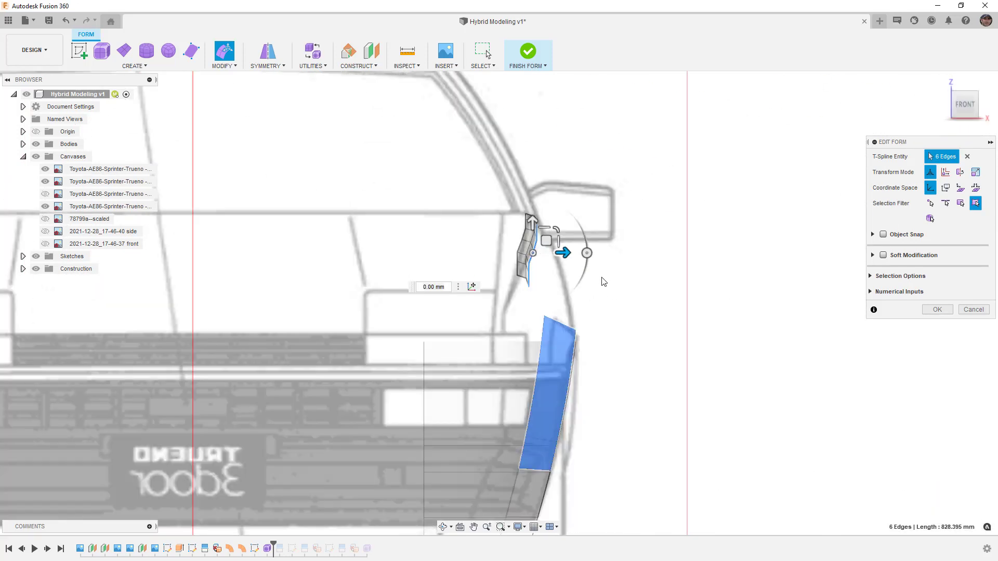
left_click_drag(553, 240, 565, 280)
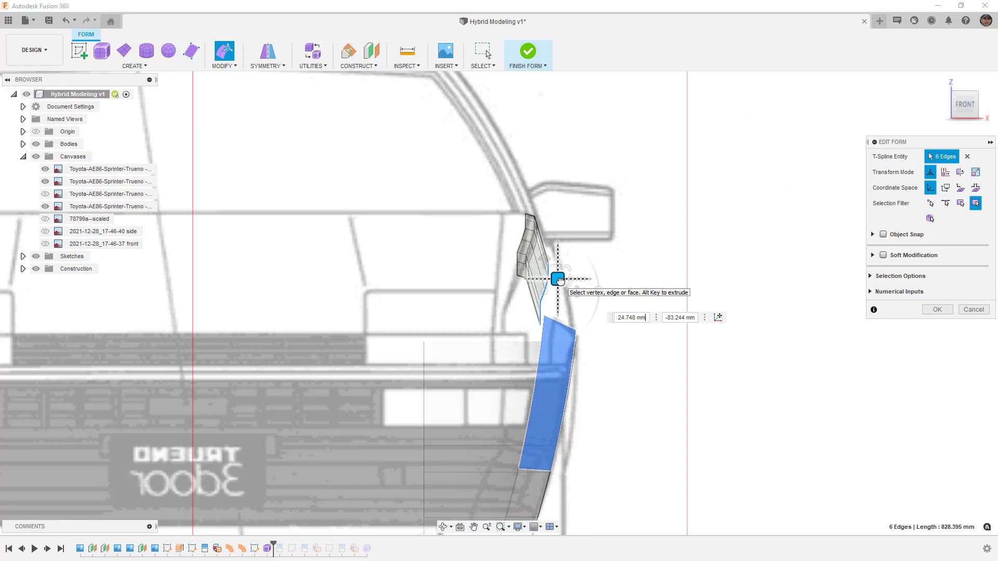
- Scale the six lower edges vertically by about 0.232, move them about 39 mm down to the wheel arch and accept the form edit
left_click(985, 106)
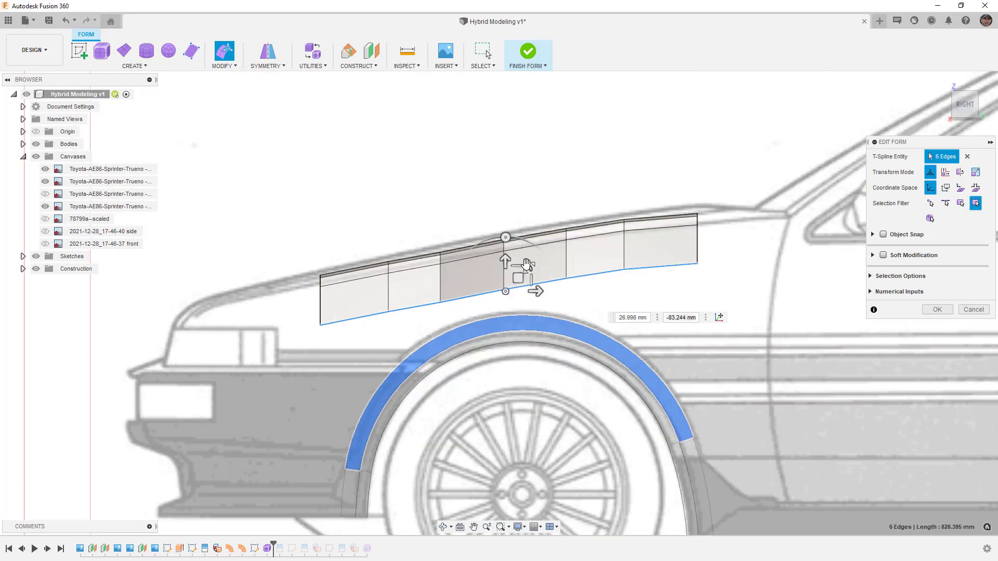
left_click_drag(526, 265, 515, 304)
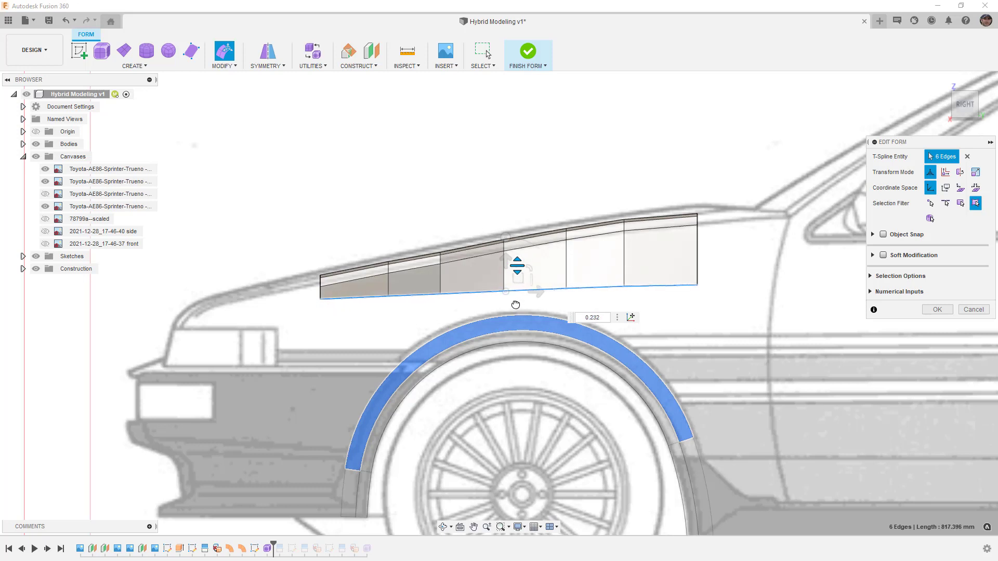
left_click_drag(517, 269, 520, 295)
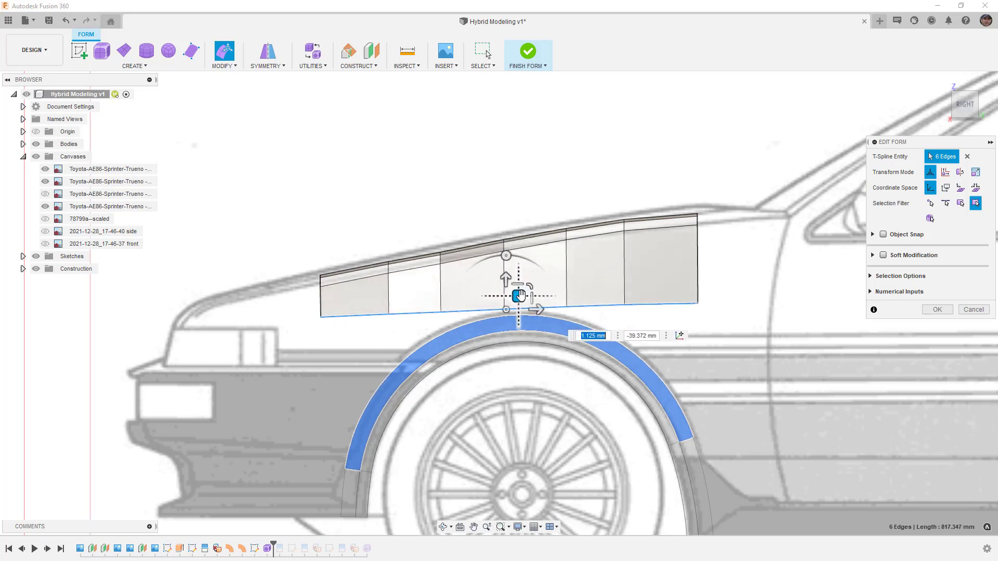
left_click(937, 309)
- Match the form's six lower edges to the wheel arch's outer edge with Connected continuity, trying Curvature spacing before applying the match
middle_click_drag(906, 319, 599, 363, "shift")
middle_click_drag(723, 366, 610, 375)
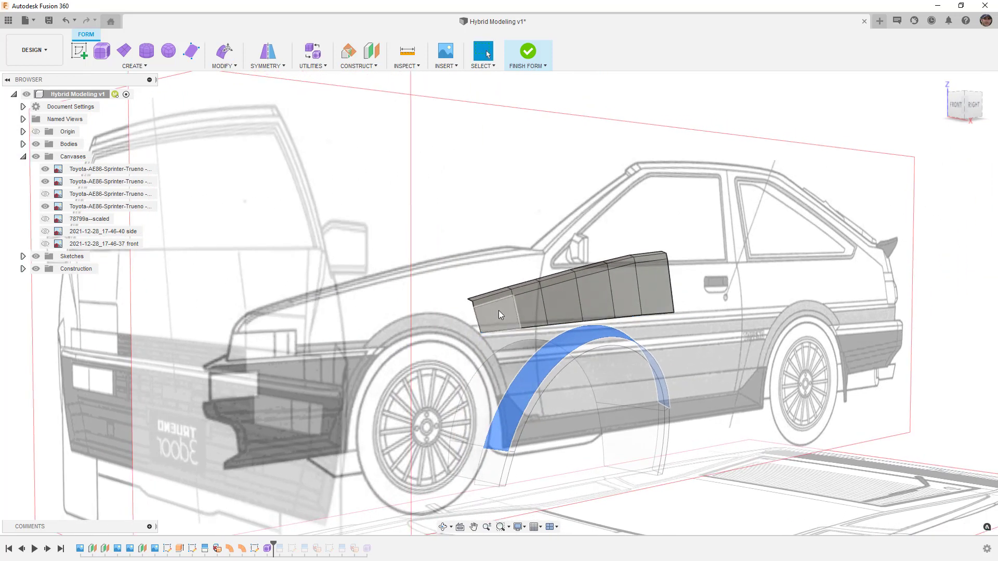
scroll(578, 327, "up", 2)
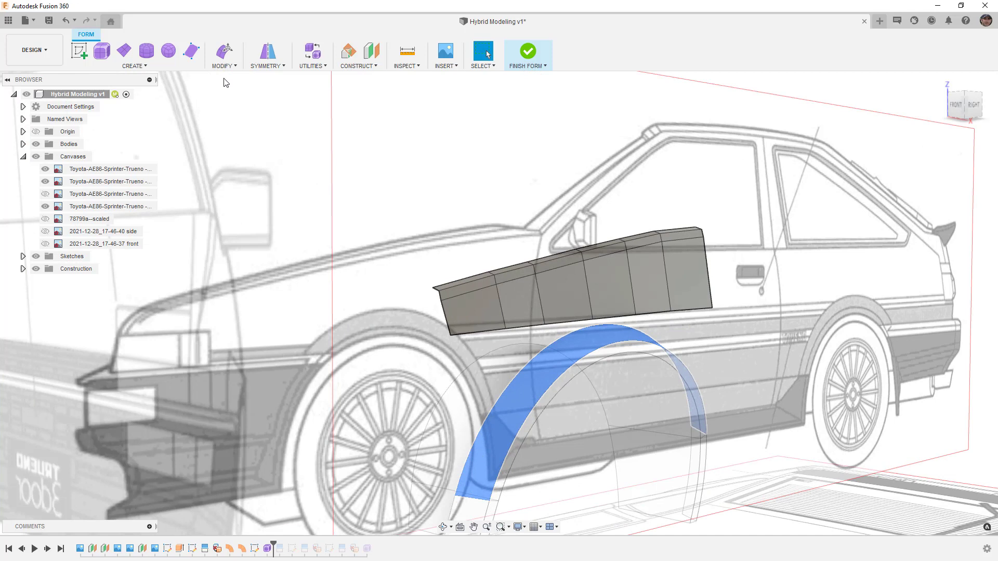
left_click(225, 58)
left_click(253, 311)
double_click(469, 332)
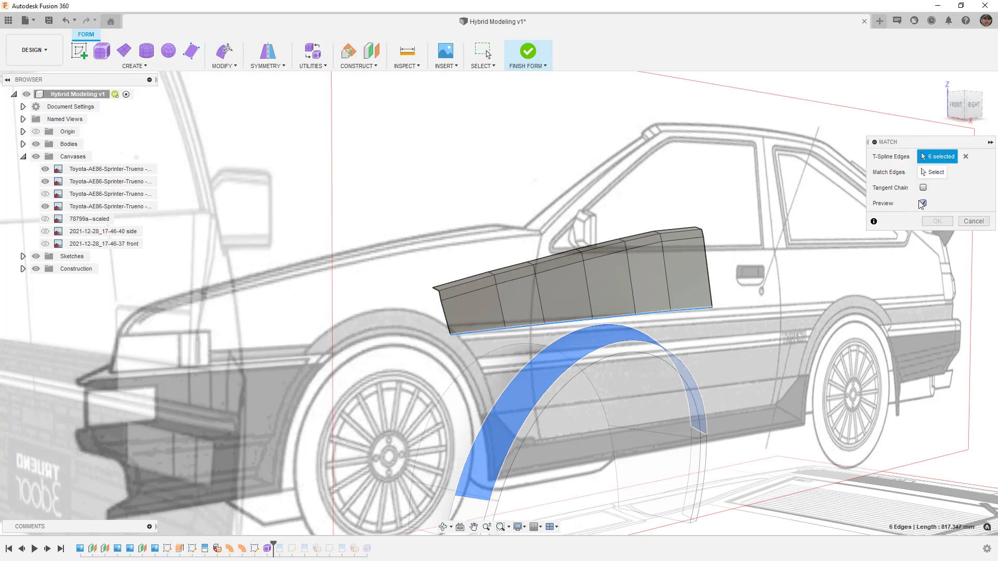
left_click(930, 174)
left_click(505, 390)
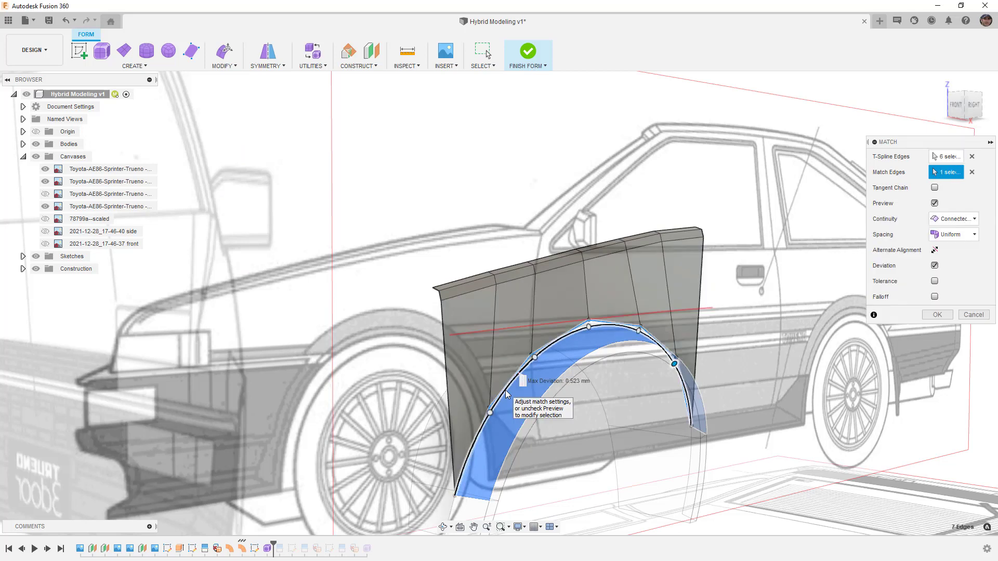
left_click(959, 234)
left_click(956, 261)
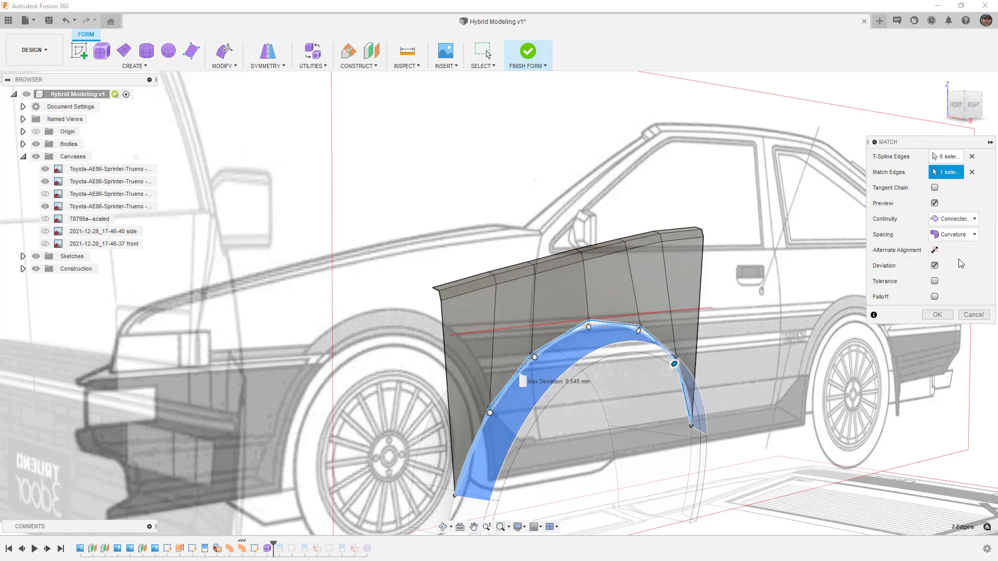
left_click(960, 238)
left_click(959, 253)
left_click(944, 315)
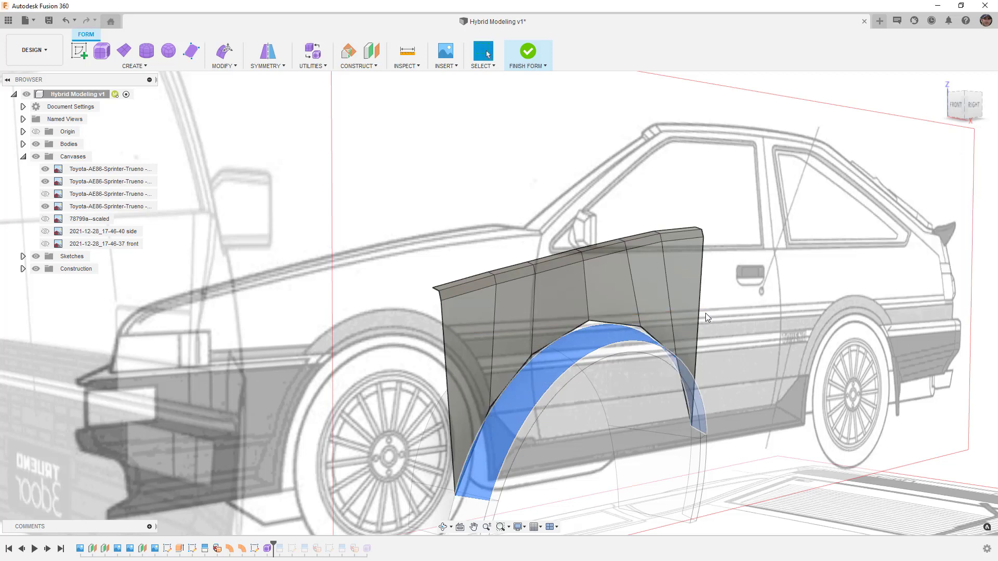
- Hide all the blueprint canvases and finish the form
middle_click_drag(699, 315, 569, 324, "shift")
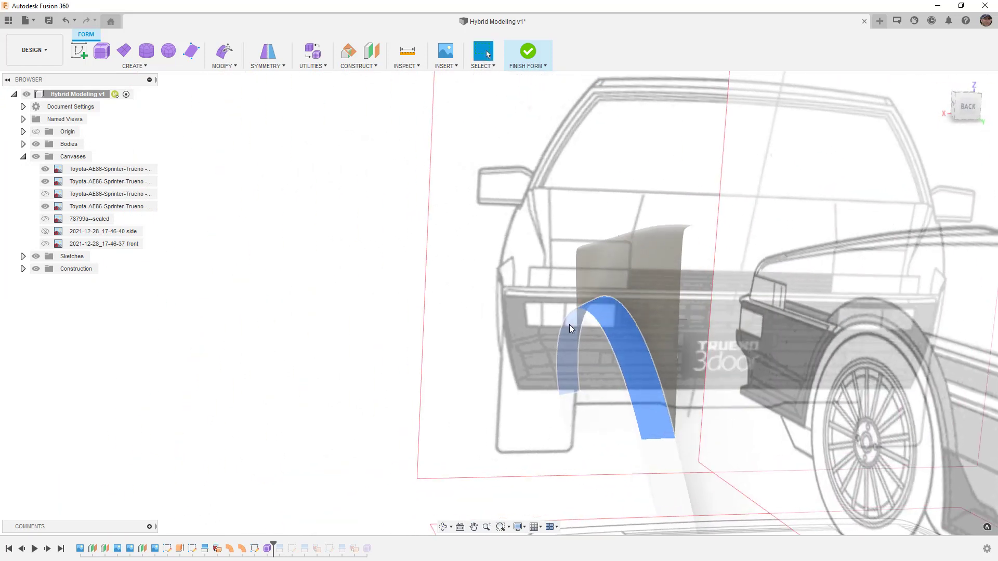
left_click(42, 157)
middle_click_drag(510, 259, 493, 259, "shift")
middle_click_drag(612, 279, 706, 274, "shift")
scroll(653, 274, "up", 4)
left_click(528, 42)
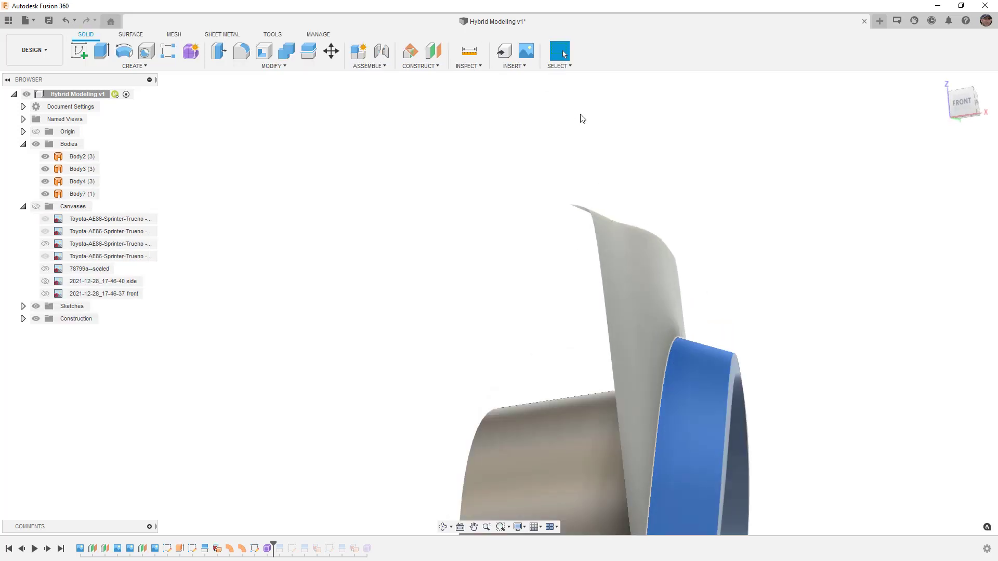
- Stitch the fender surface and the wheel arch flare into a new body with a tolerance of about 1.164 mm
middle_click_drag(579, 116, 658, 329, "shift")
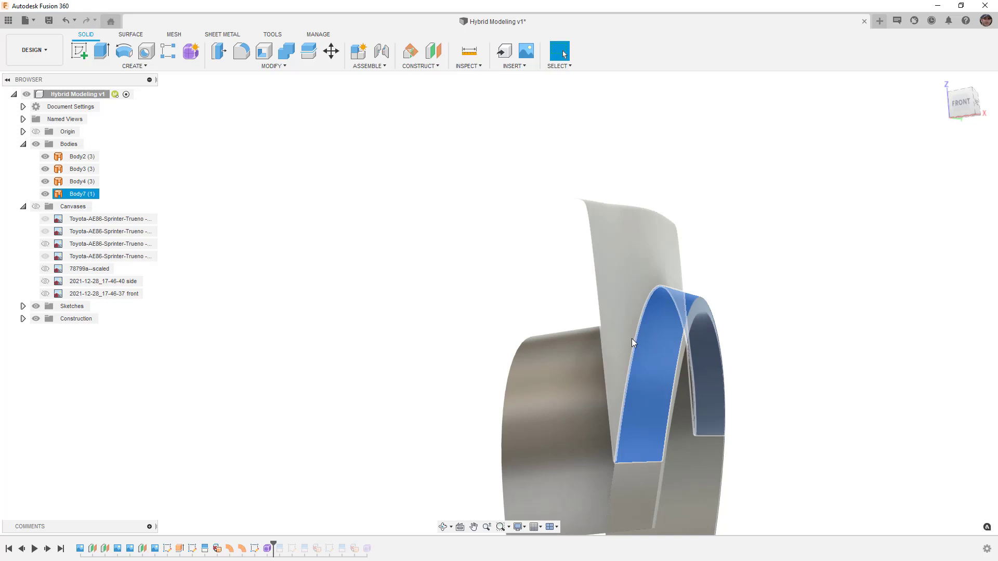
left_click(648, 267)
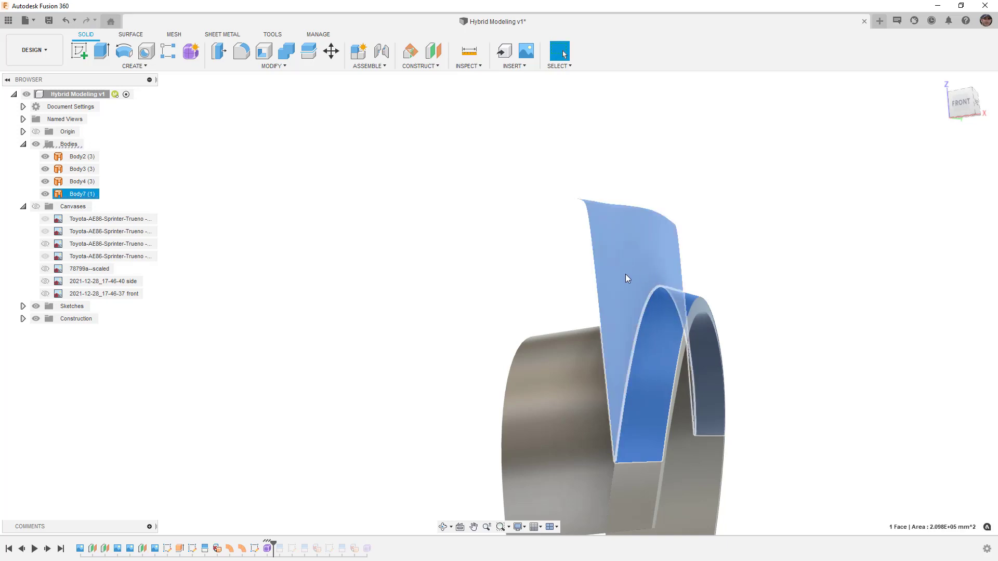
key("Escape")
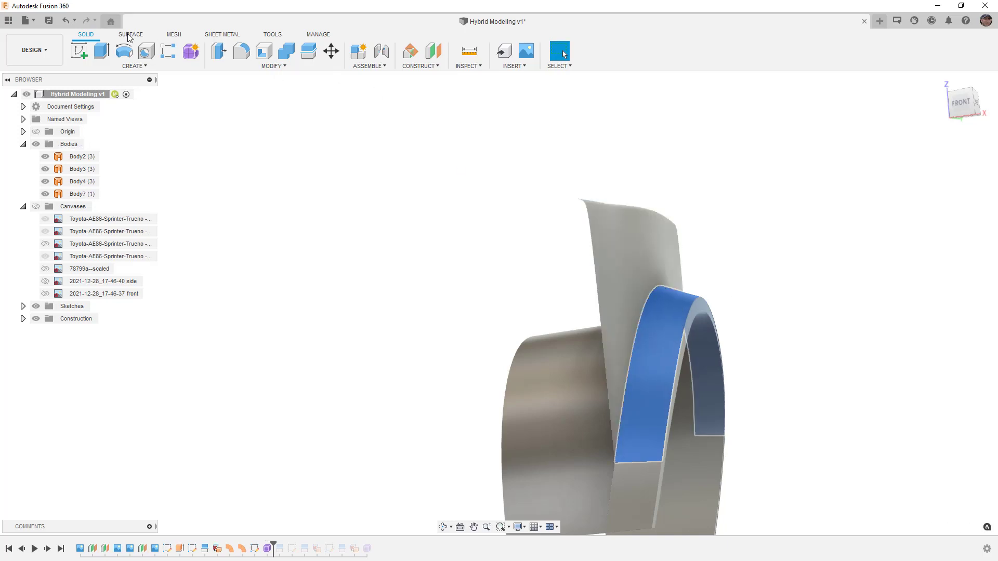
left_click(130, 34)
left_click(197, 51)
left_click(647, 268)
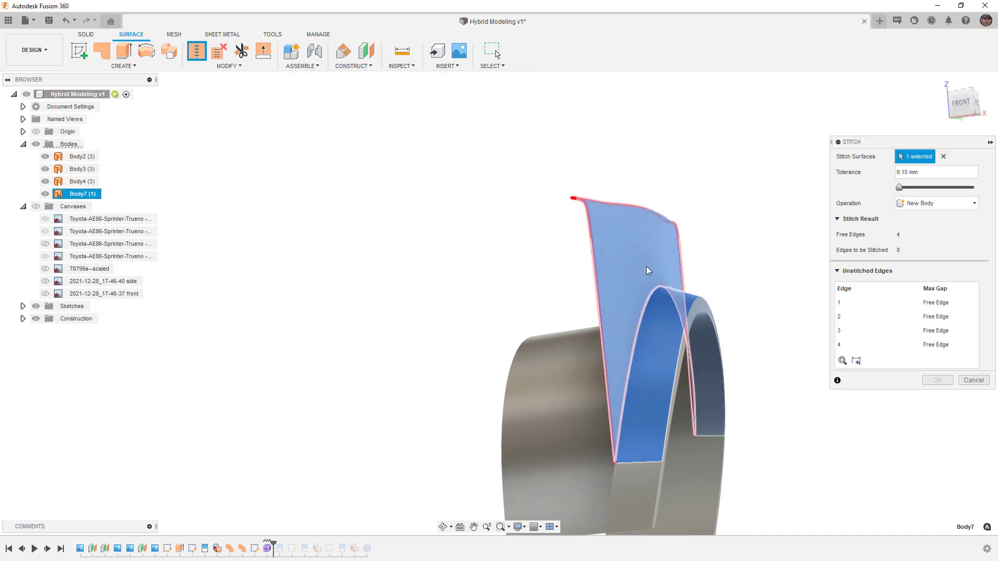
left_click(664, 302)
middle_click_drag(663, 304, 719, 301, "shift")
left_click_drag(901, 188, 908, 188)
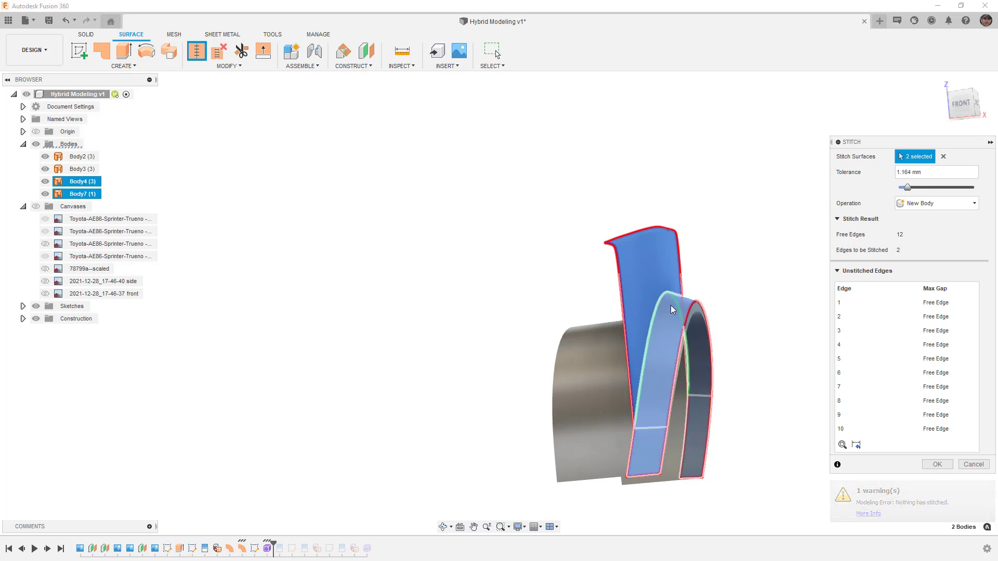
left_click(942, 463)
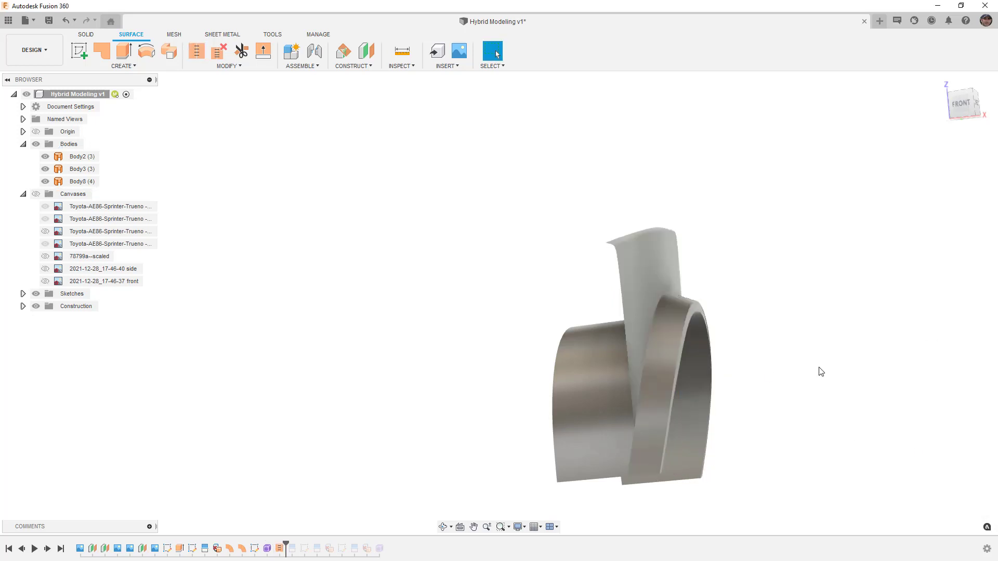
- Examine the stitched fender and wheel arch body by highlighting it and viewing it from the side
middle_click_drag(819, 371, 642, 350, "shift")
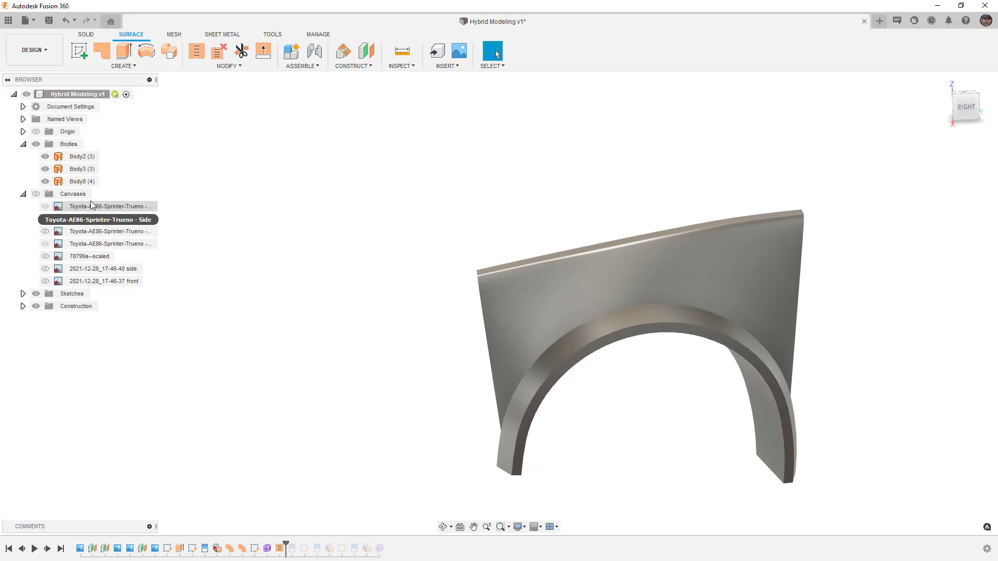
left_click(82, 181)
middle_click_drag(343, 309, 379, 302, "shift")
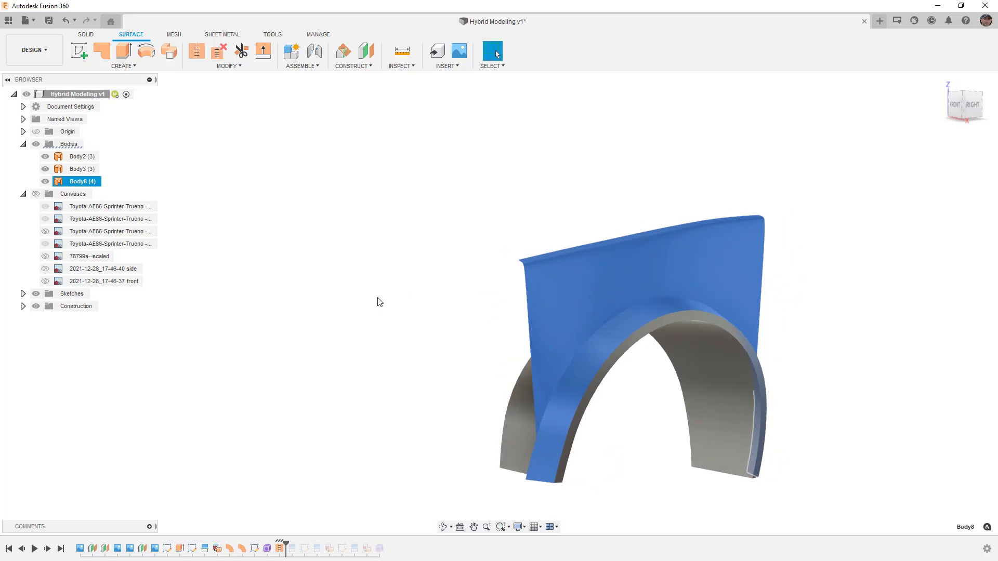
left_click(804, 270)
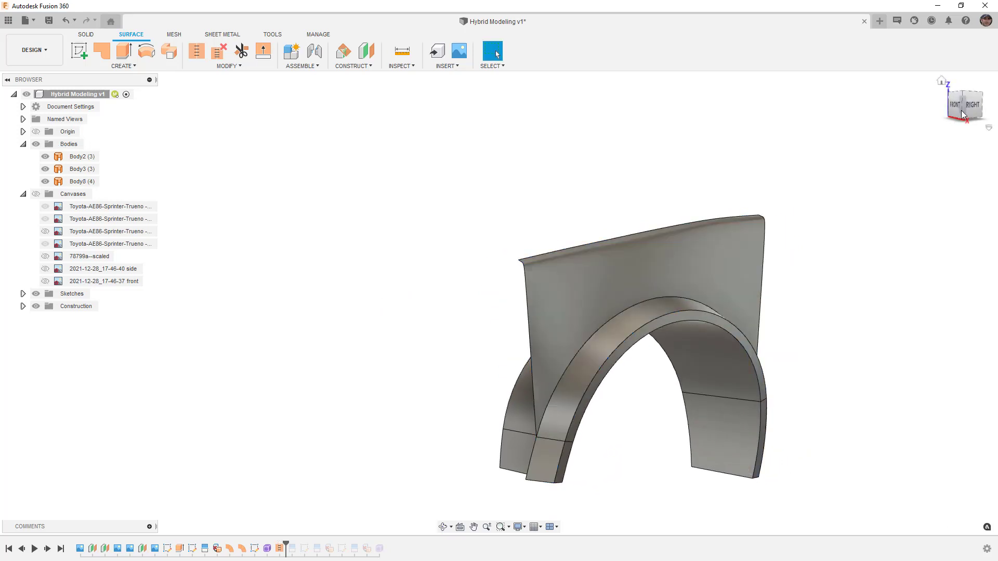
- Examine the wheel arch flare's outer face where it meets the fender, from the right side and at an angle
left_click(973, 107)
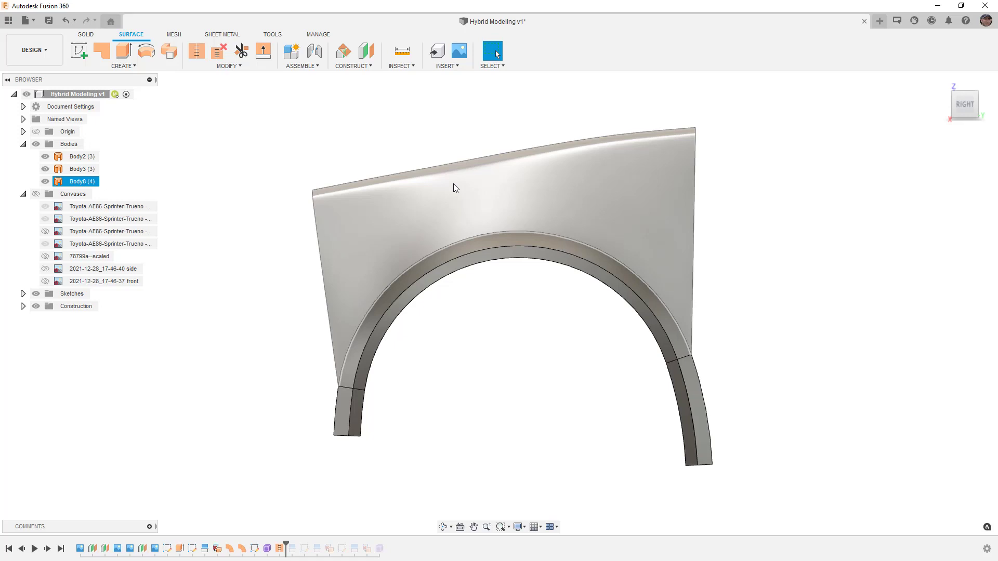
left_click(483, 244)
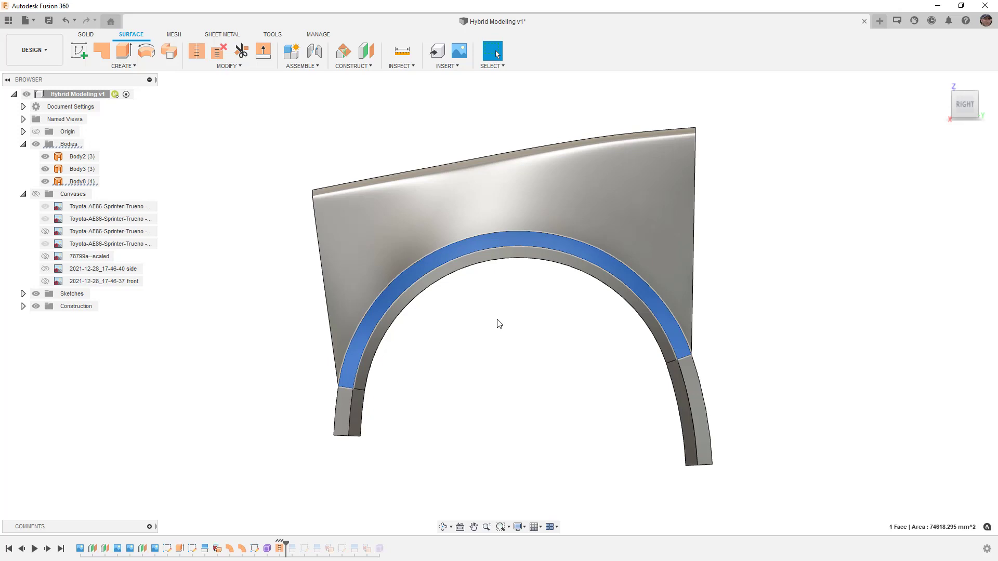
scroll(497, 323, "down", 2)
middle_click_drag(497, 323, 546, 312, "shift")
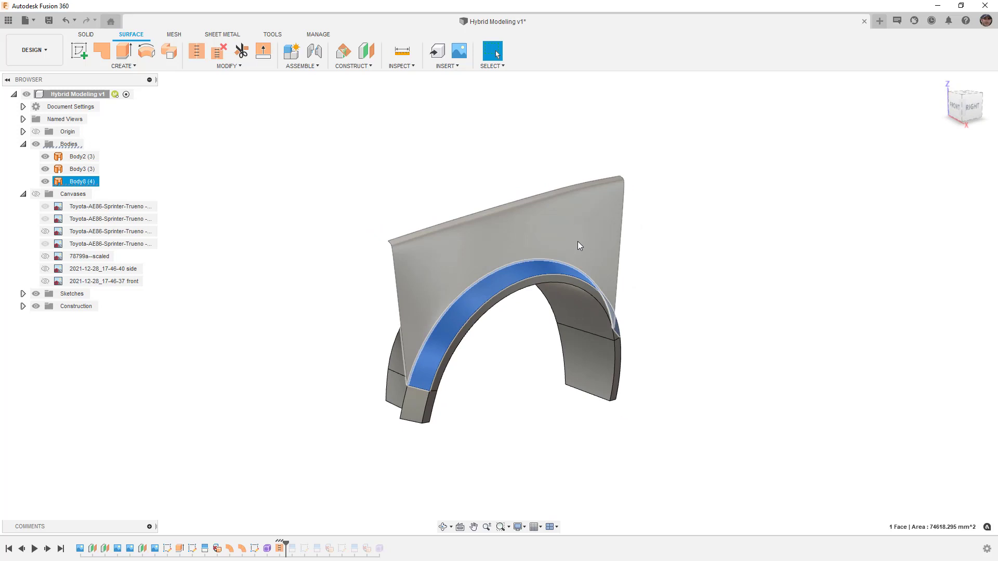
left_click(680, 258)
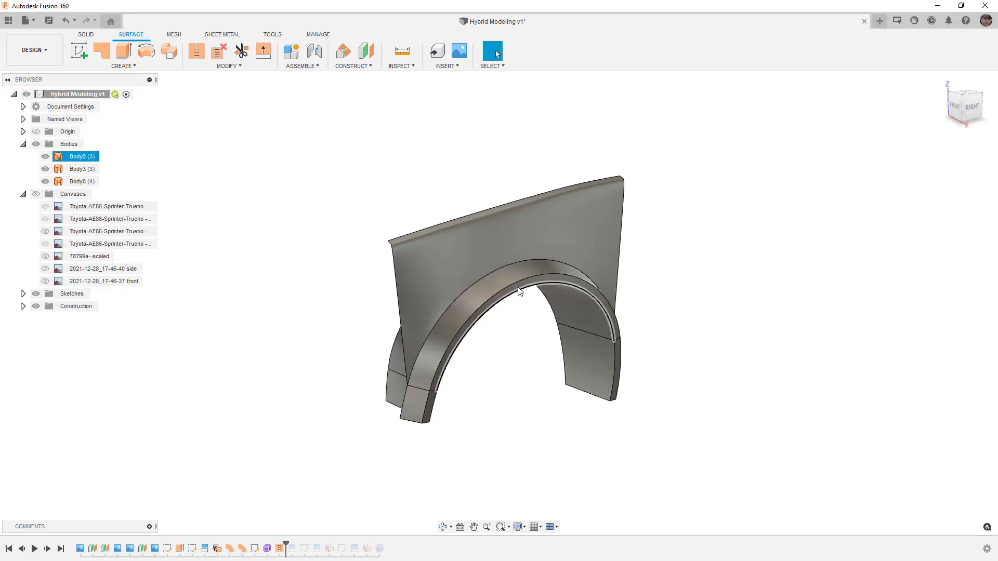
left_click(513, 272)
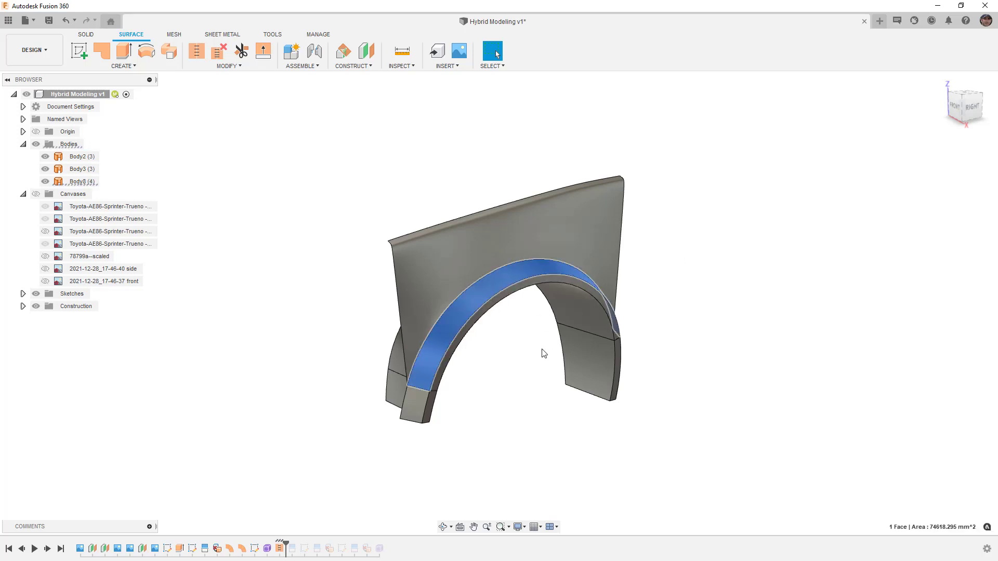
left_click(543, 354)
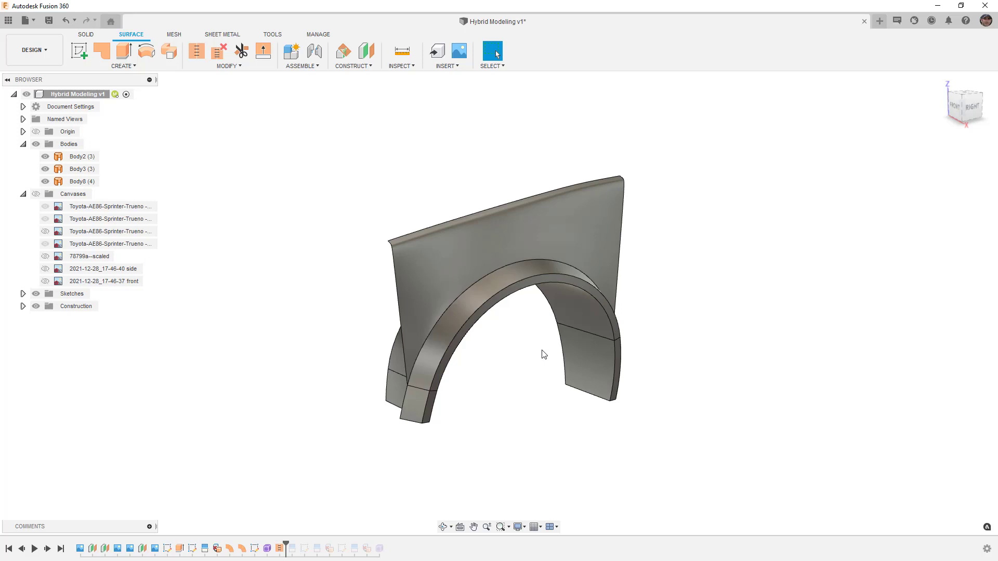